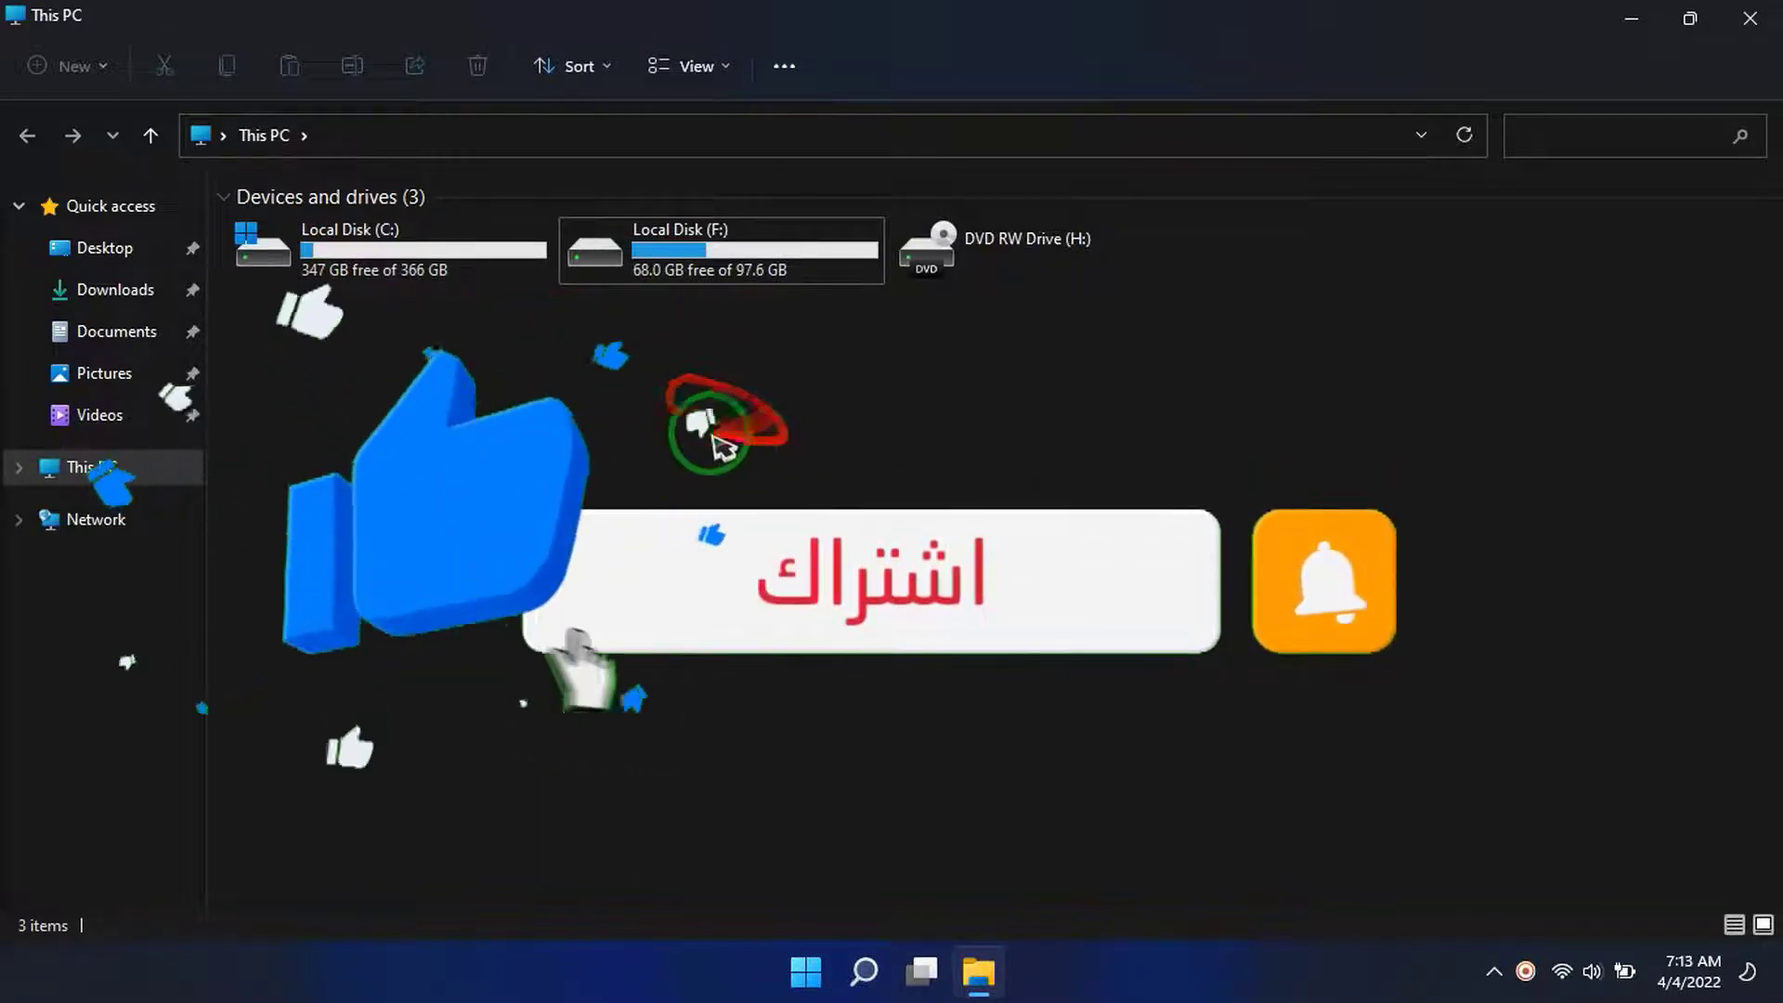
- Close the This PC window, open Disk Management from This PC's Computer Management console, and close the console
click(1750, 17)
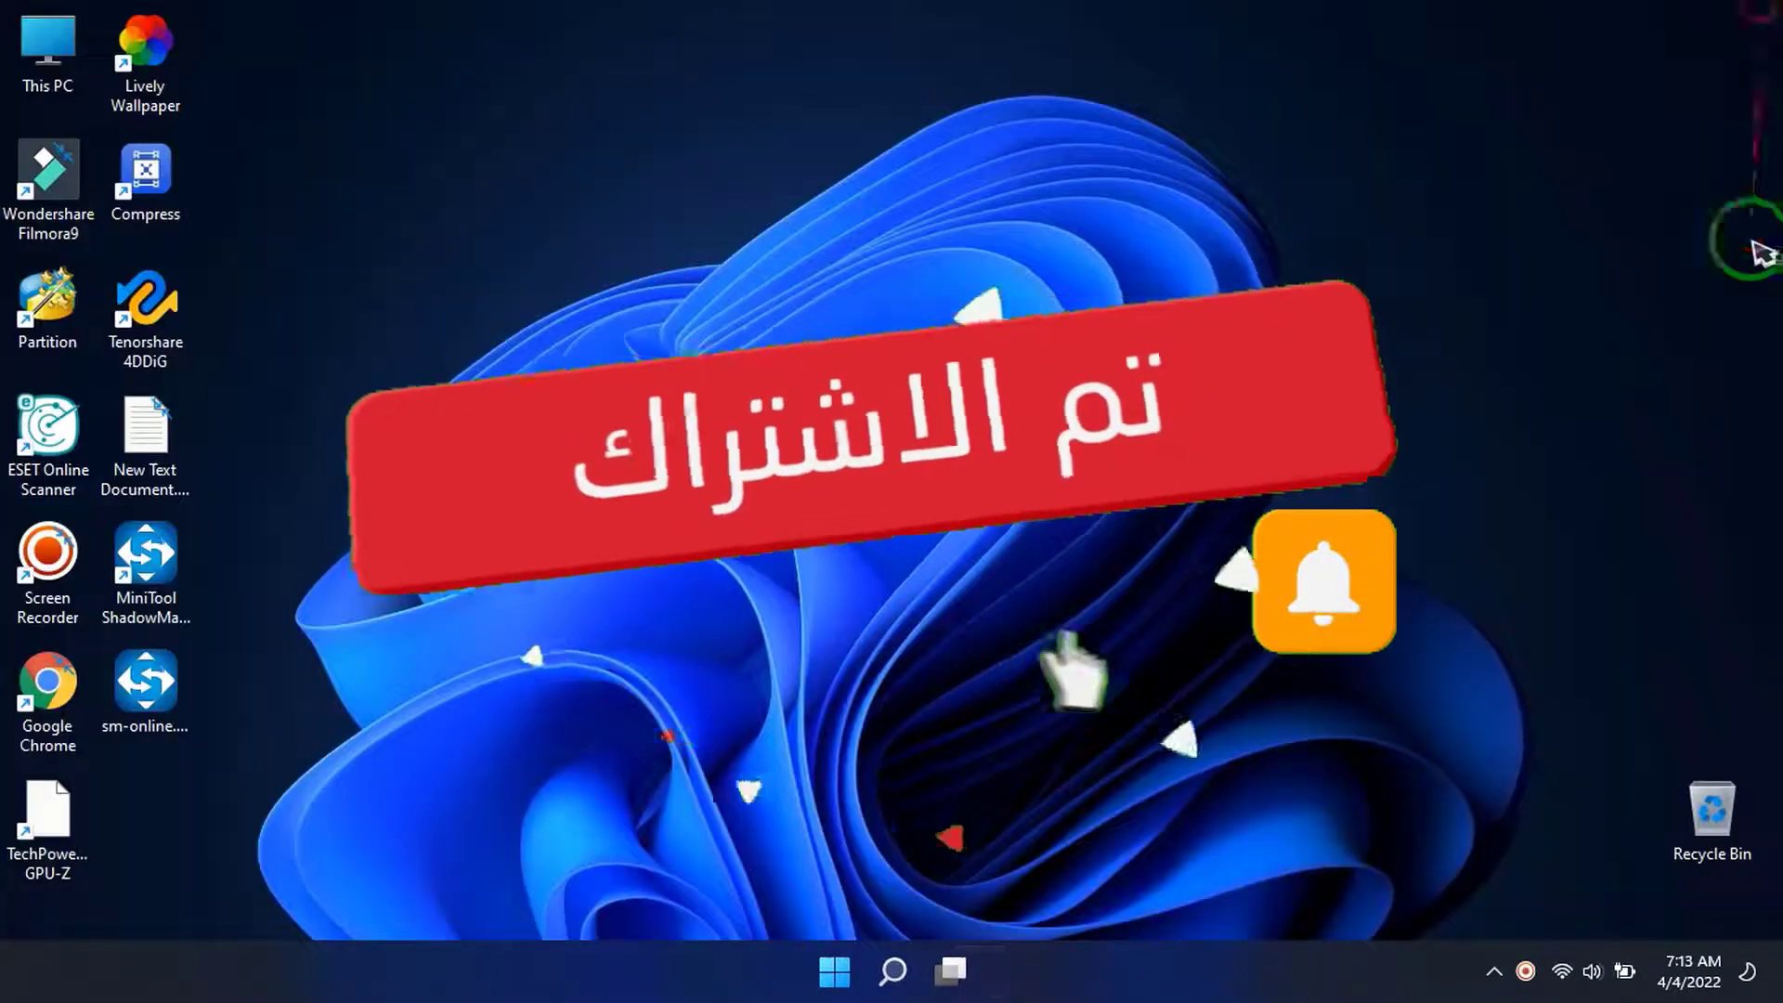
right_click(39, 46)
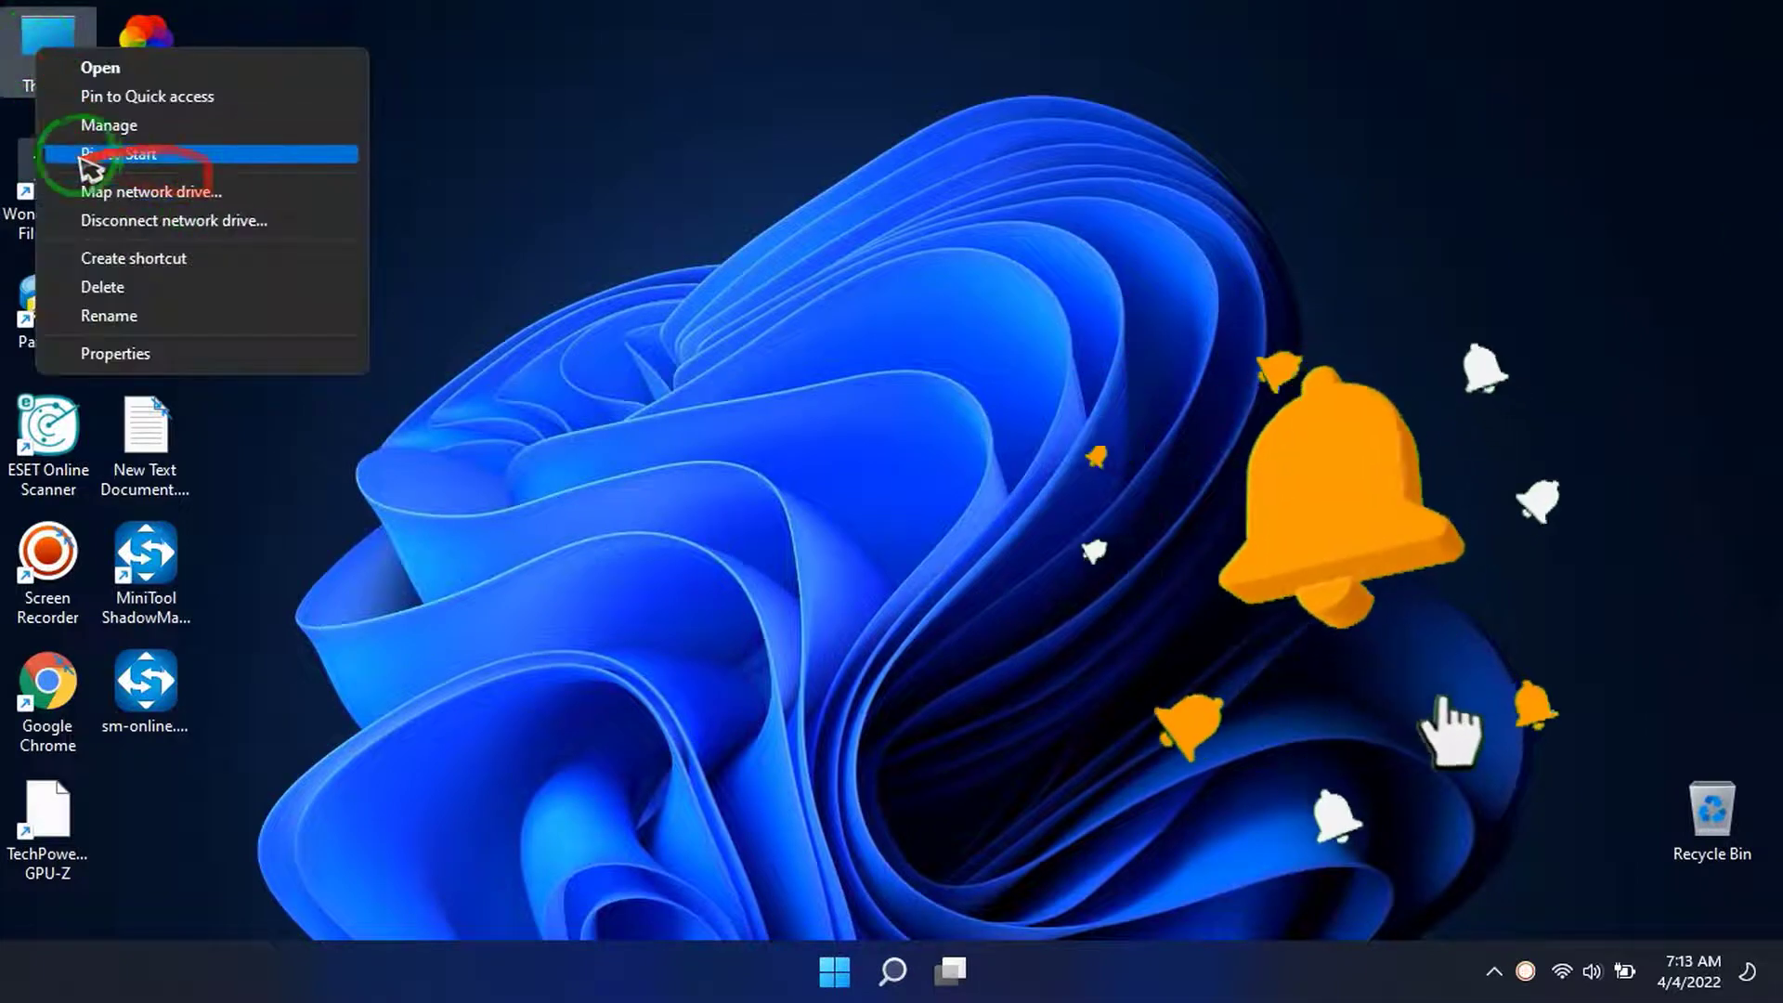
click(517, 198)
right_click(42, 48)
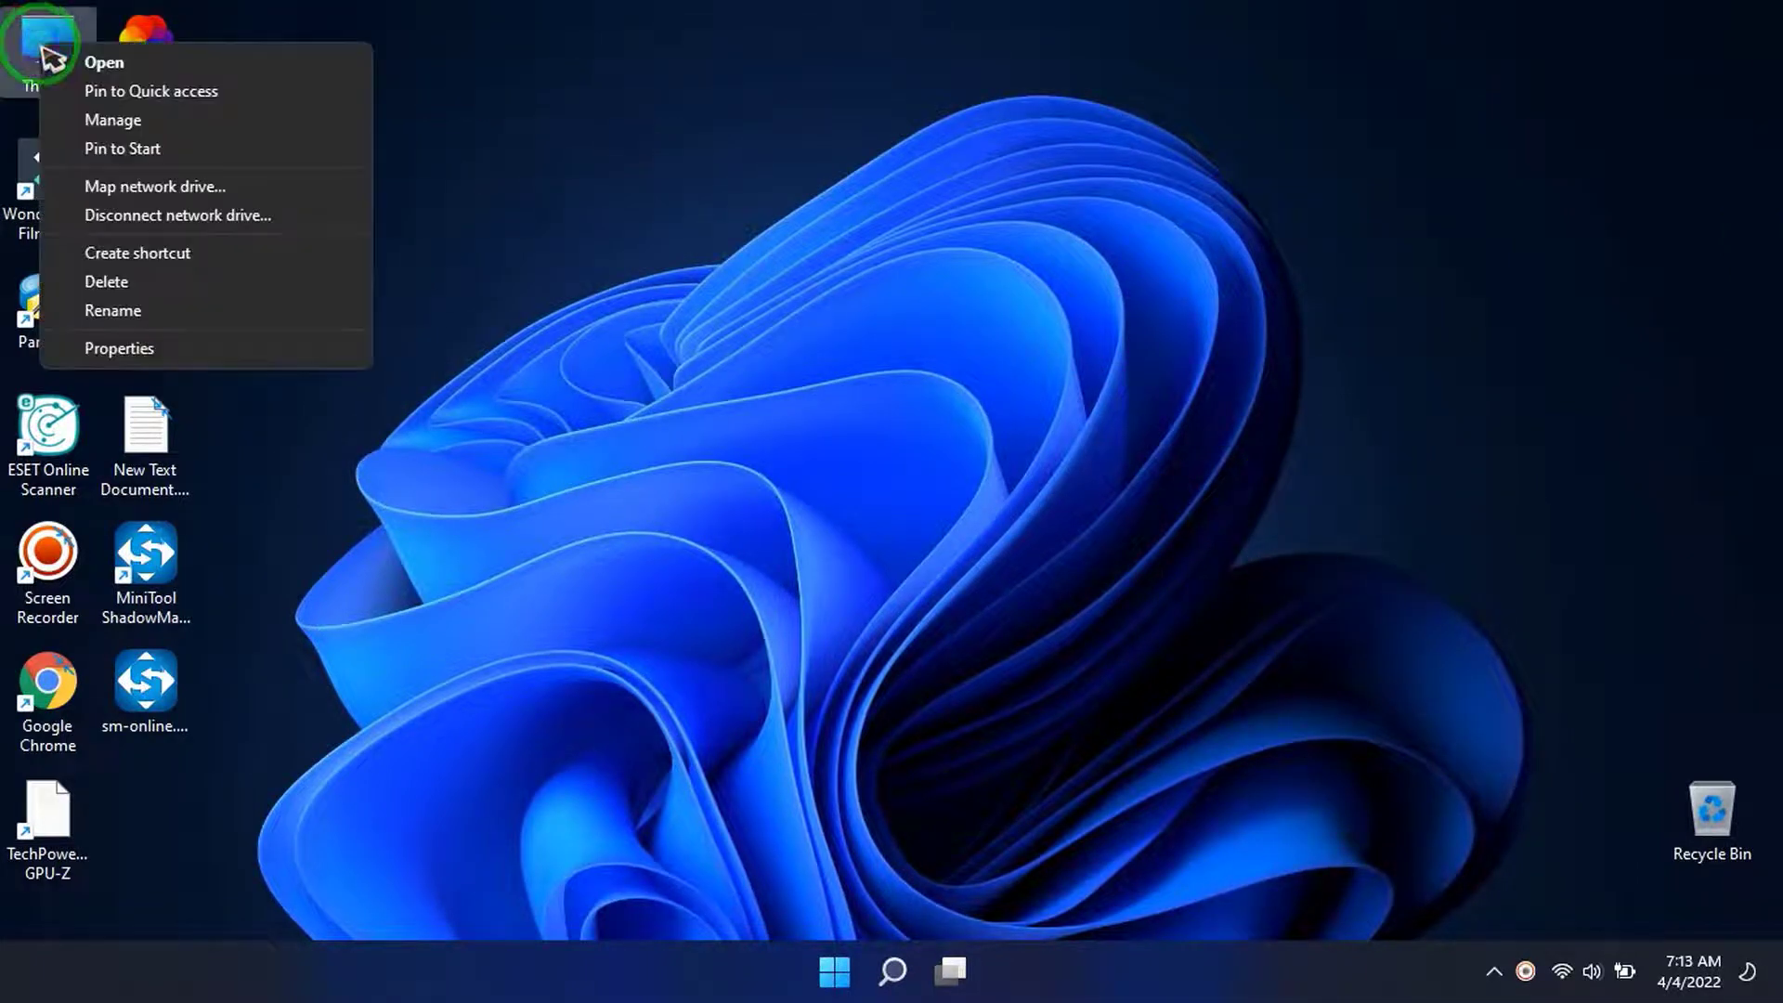
click(134, 126)
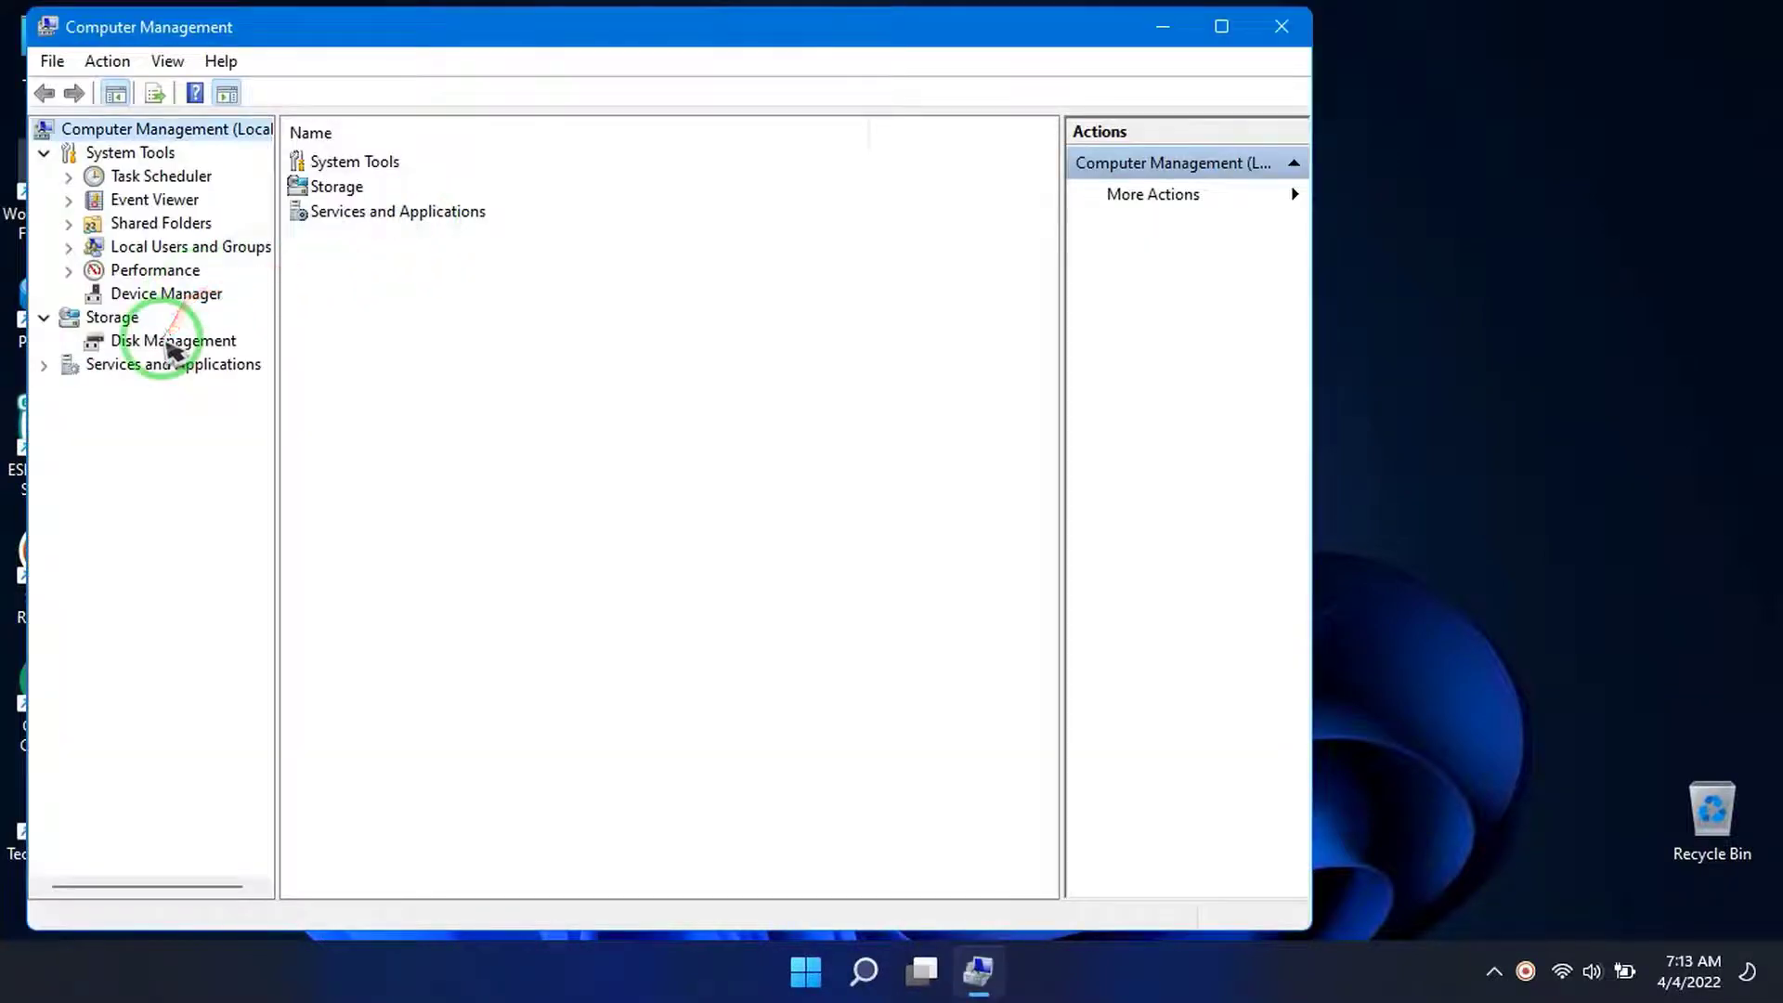
click(175, 343)
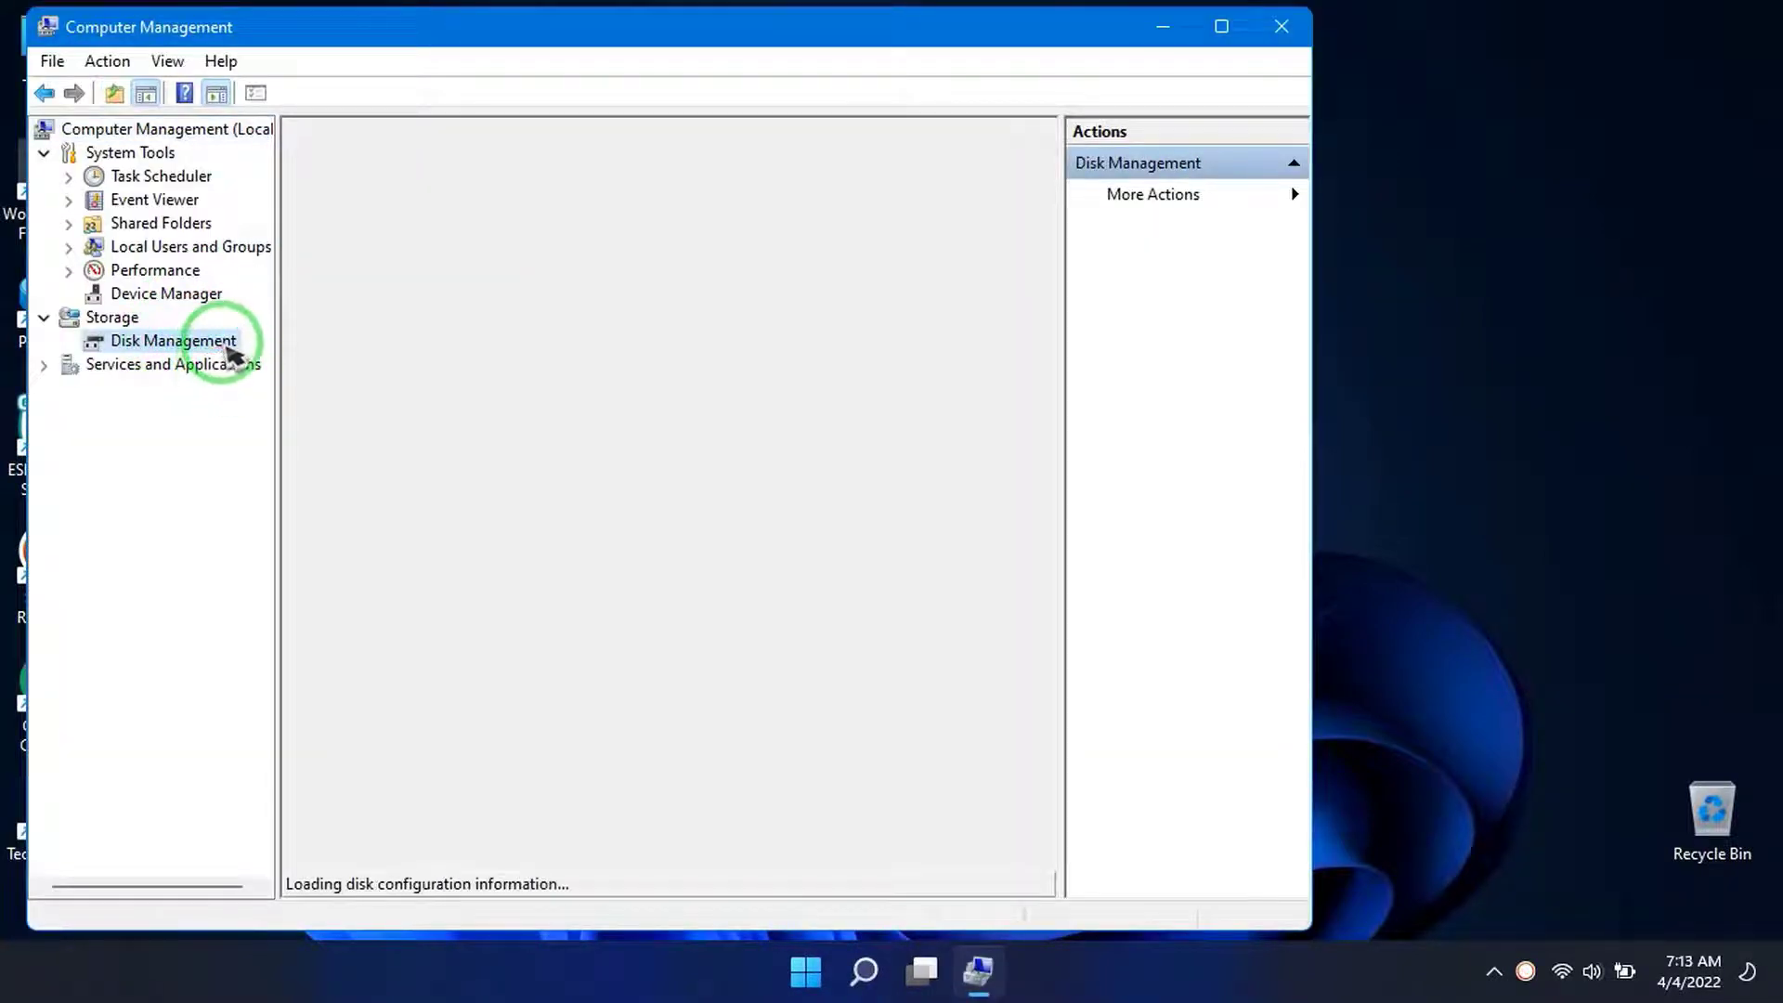
click(1295, 28)
- Search Windows for "disk management", open the tool for creating and formatting hard disk partitions, and maximize its window
click(901, 965)
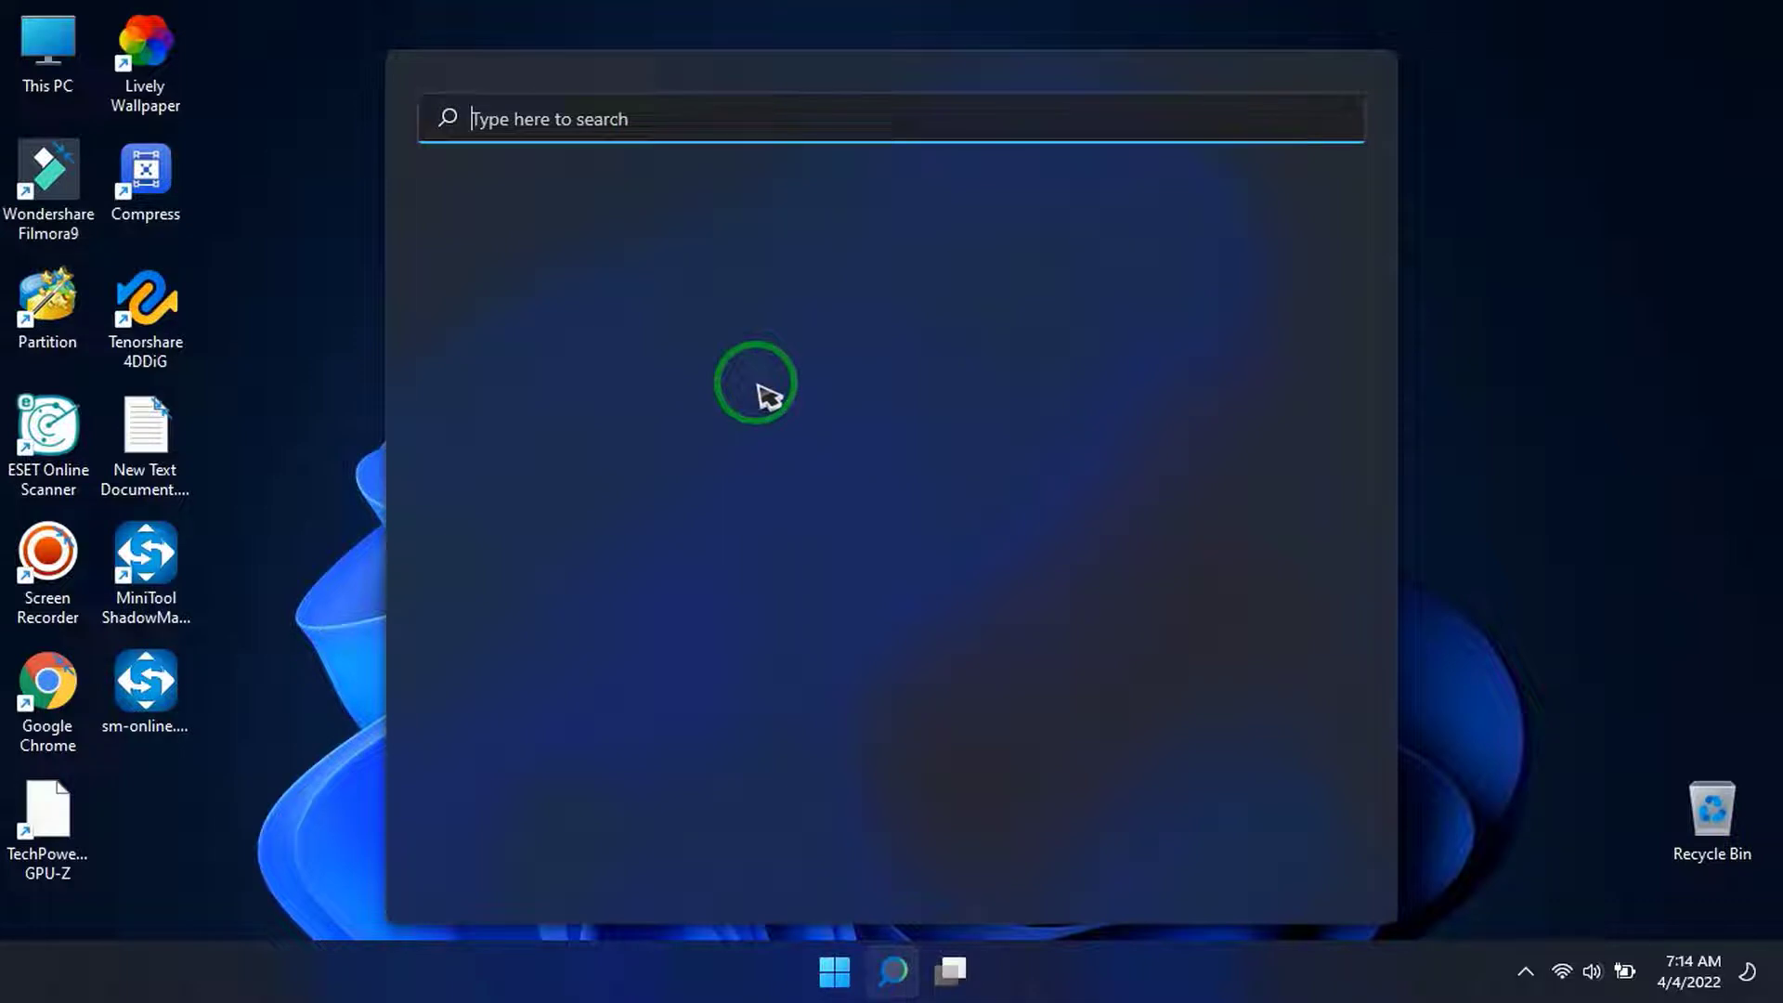
text(disk)
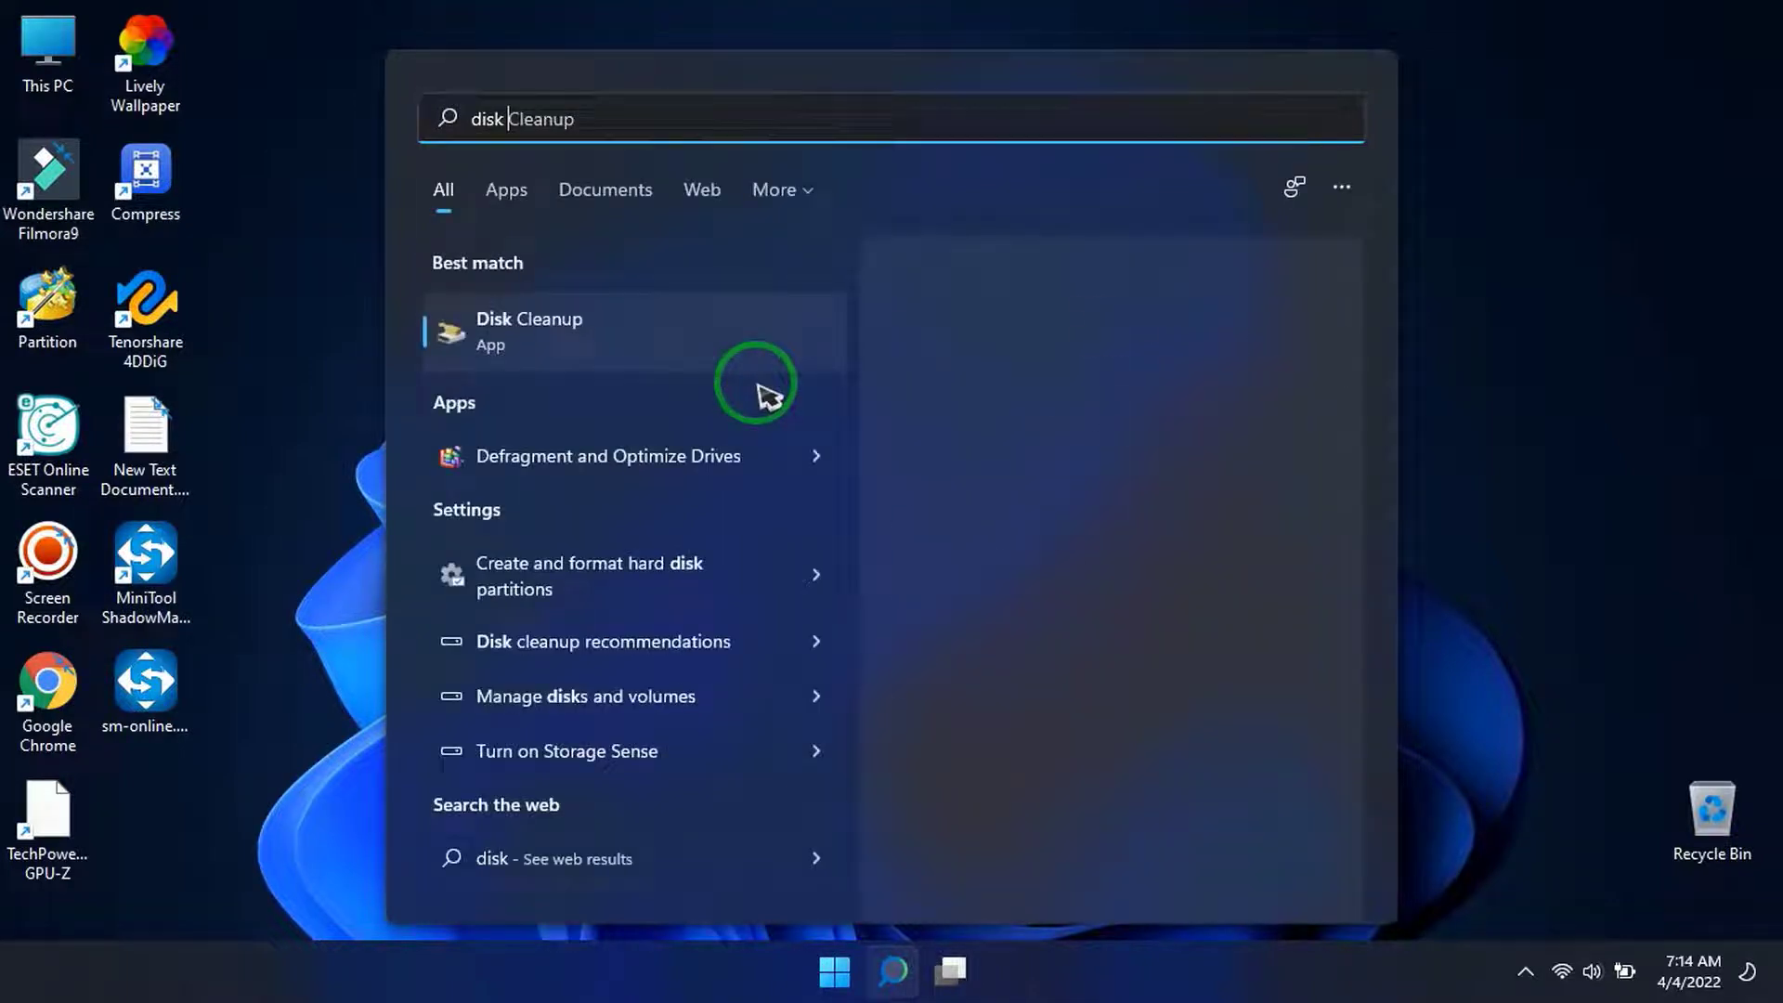
text( mana)
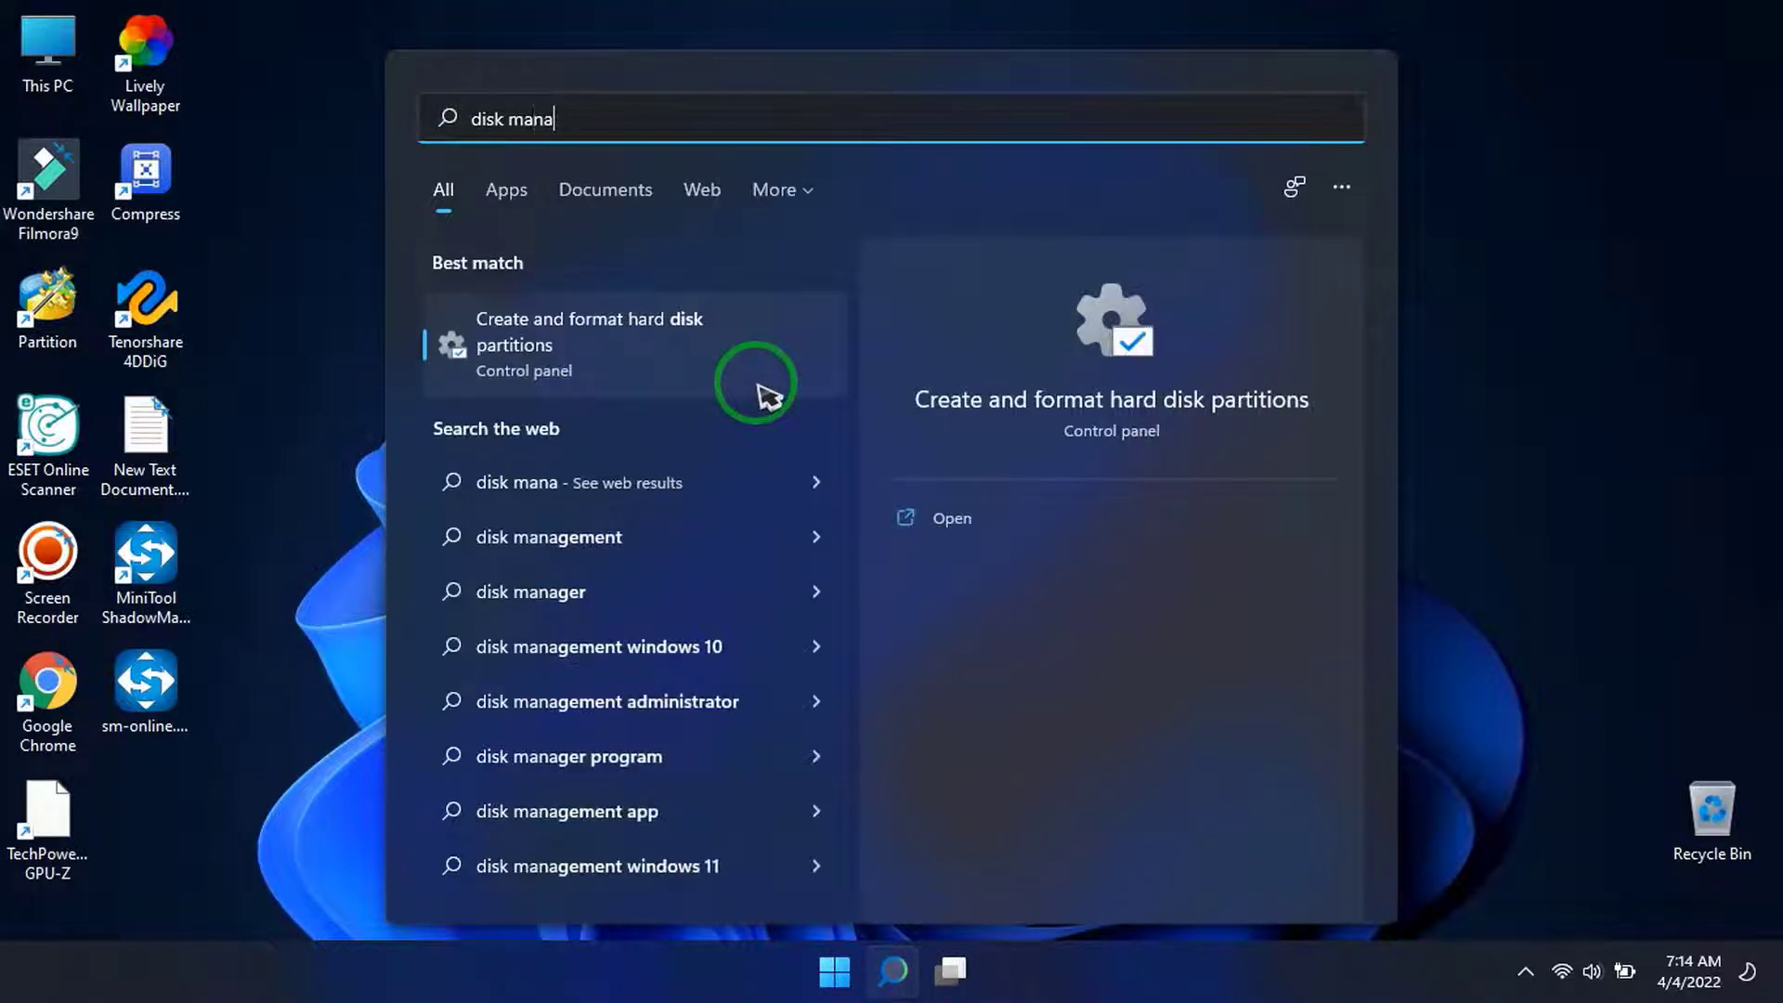
text(gemen)
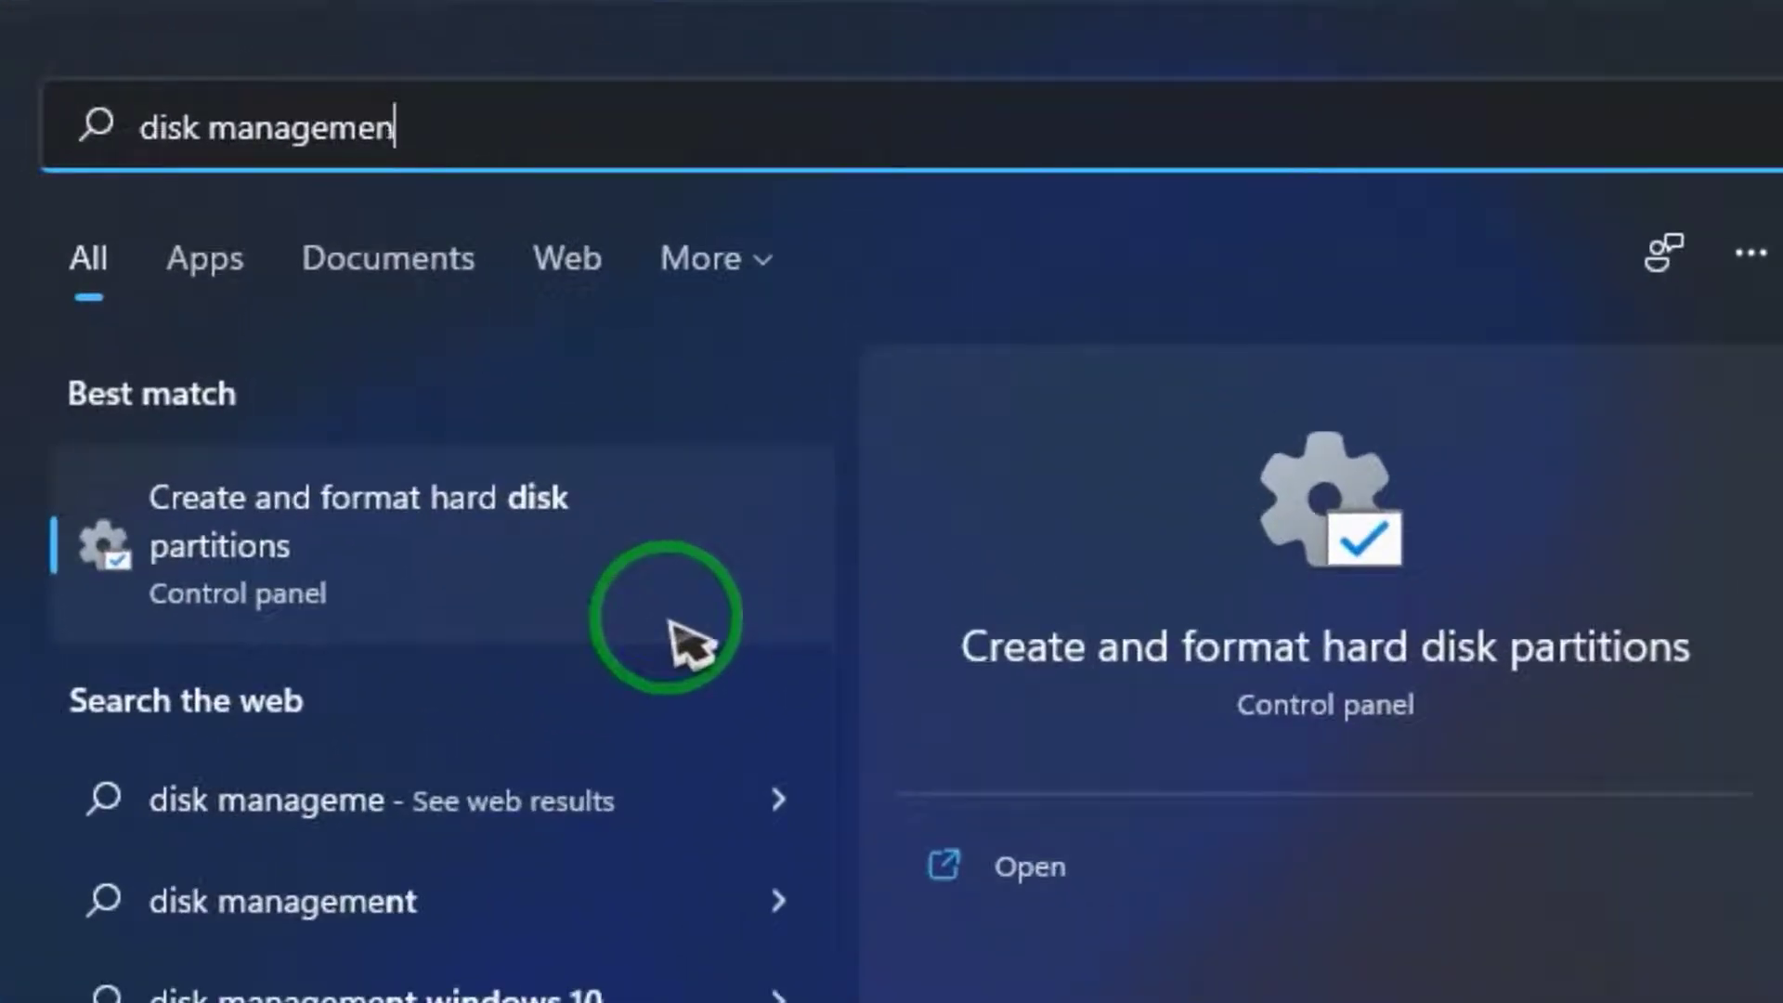
text(t)
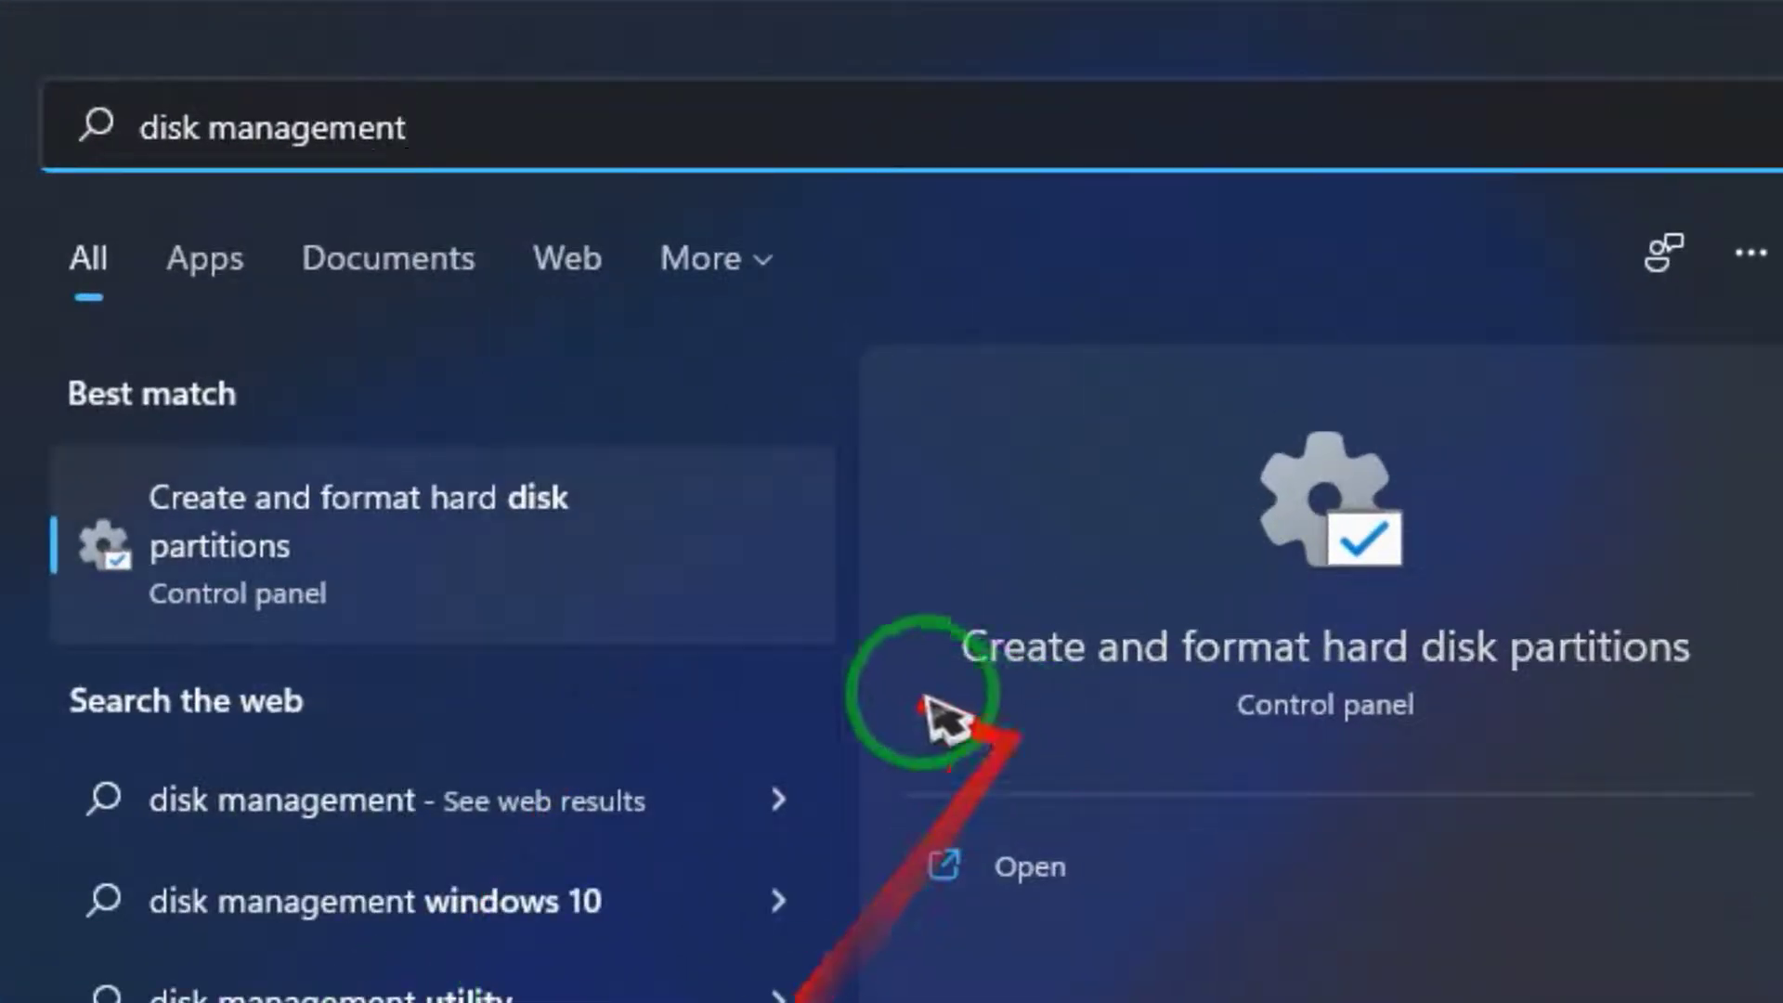
click(585, 520)
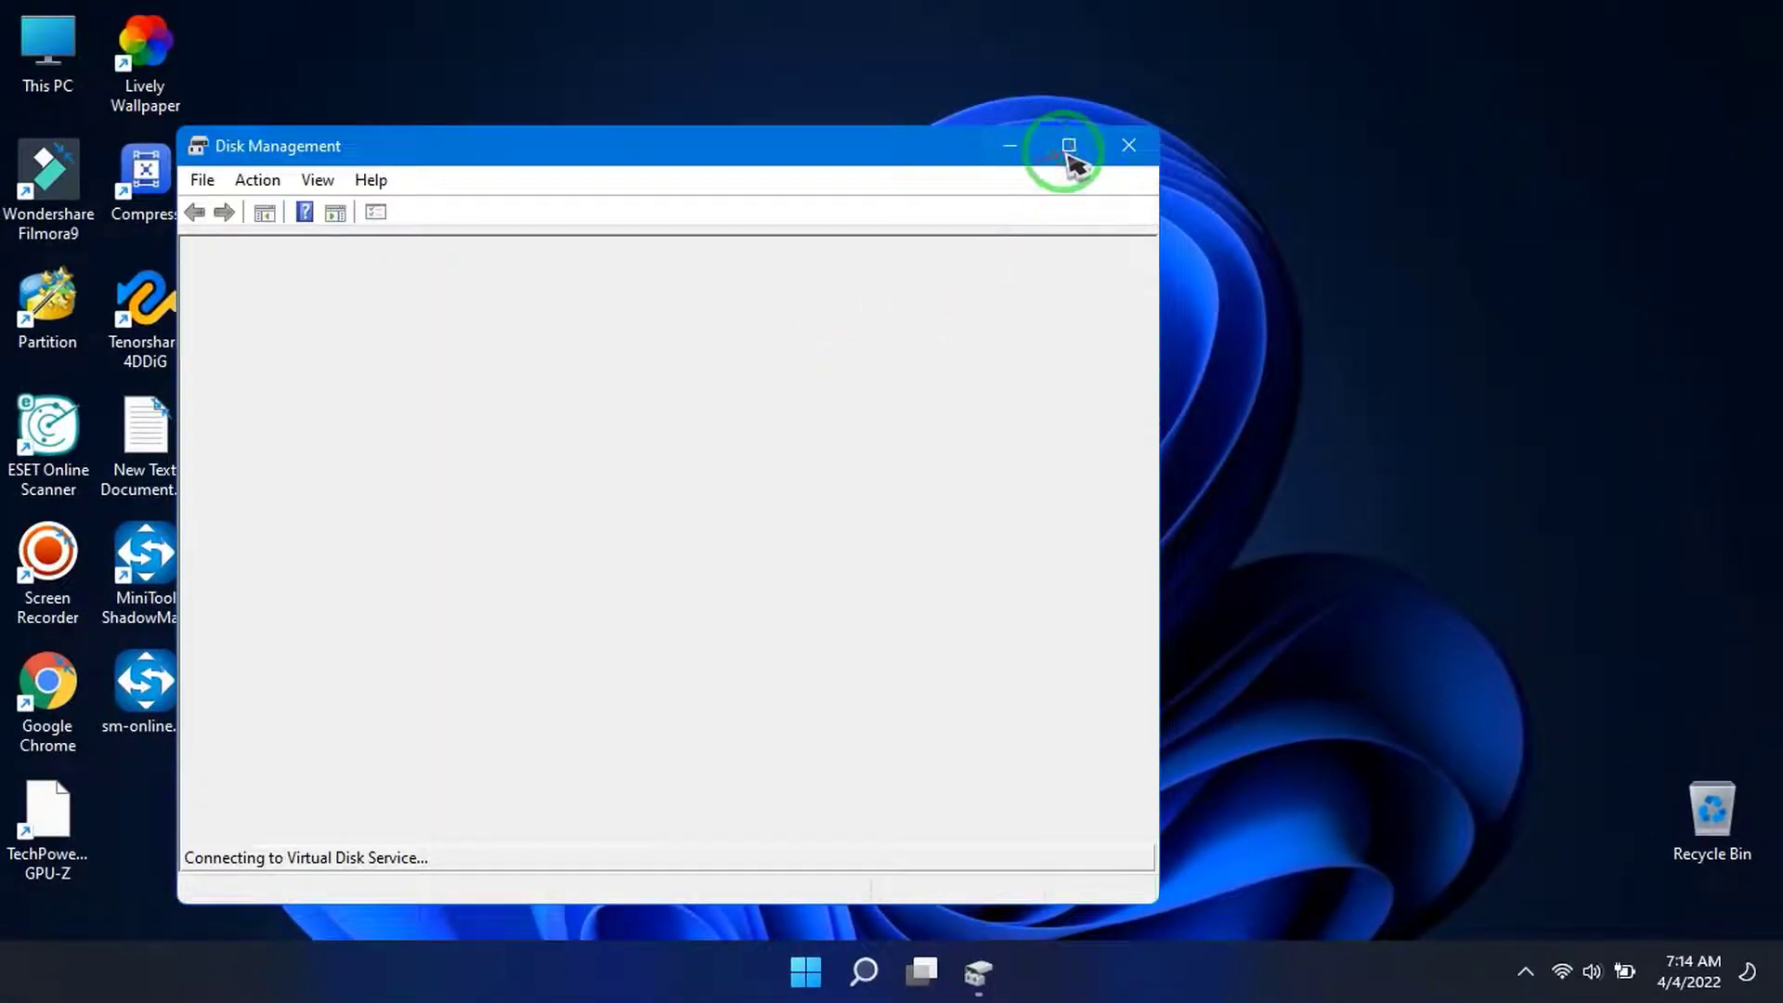
click(1067, 145)
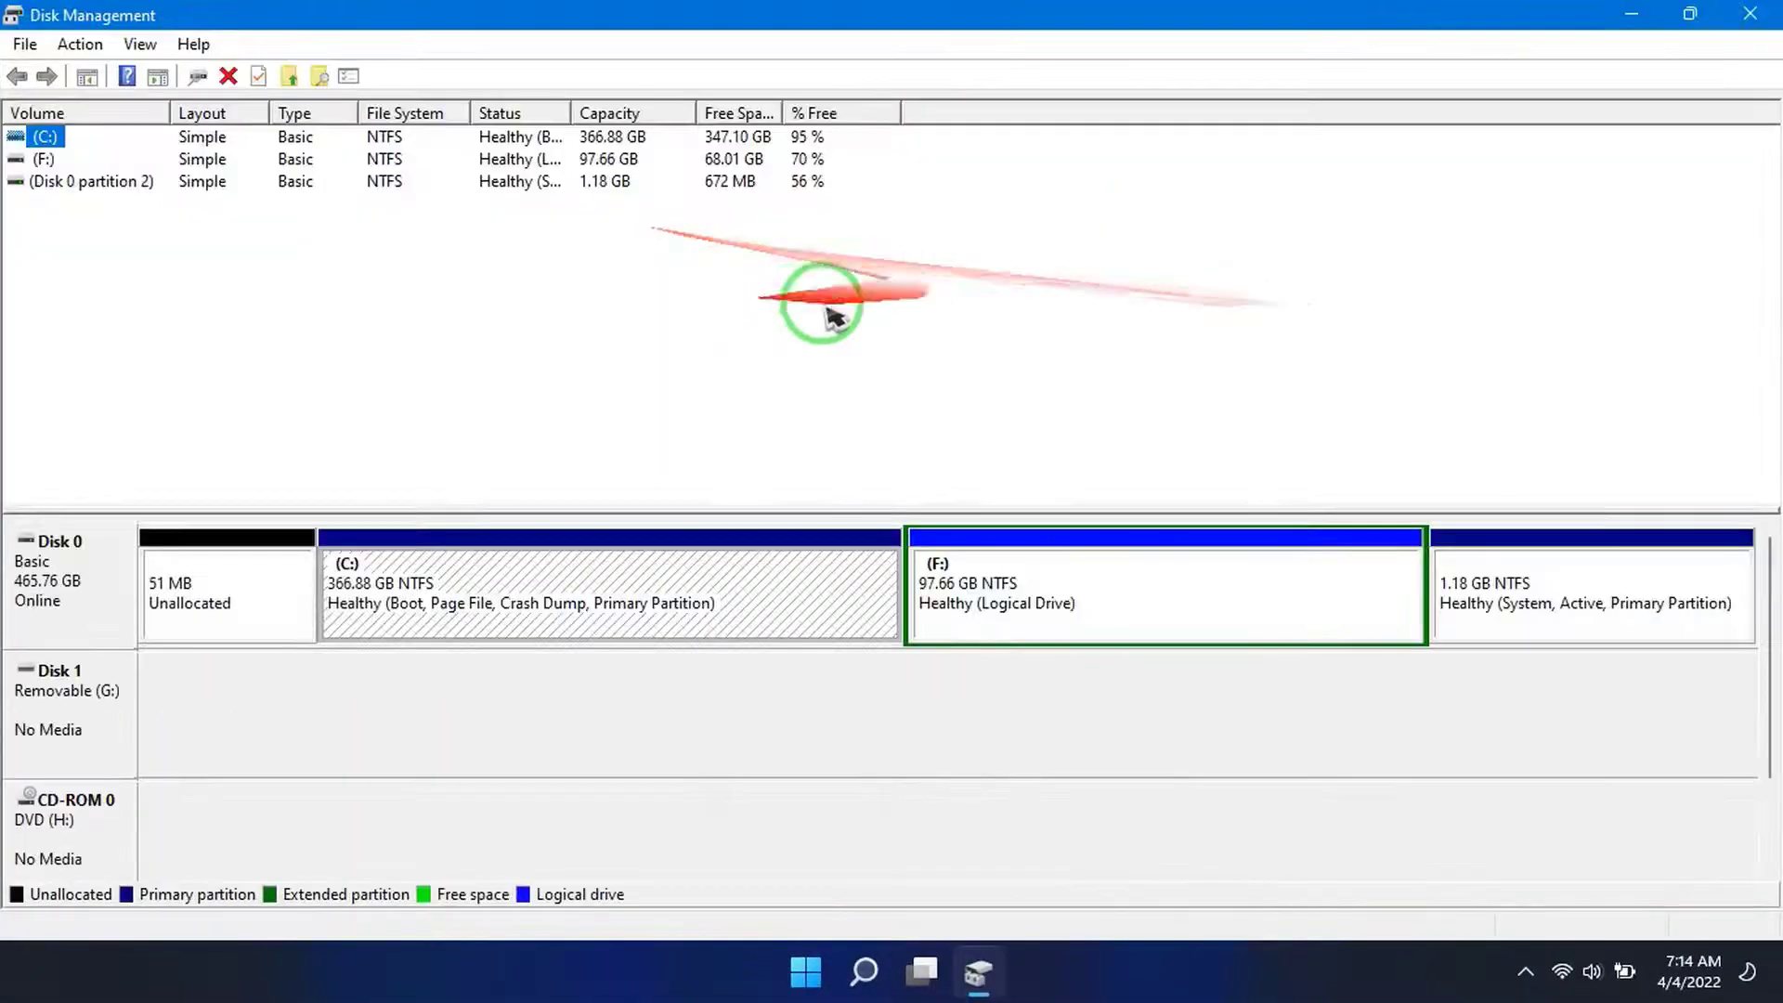
- Try to shrink the C: volume on Disk 0 and dismiss the message
click(548, 587)
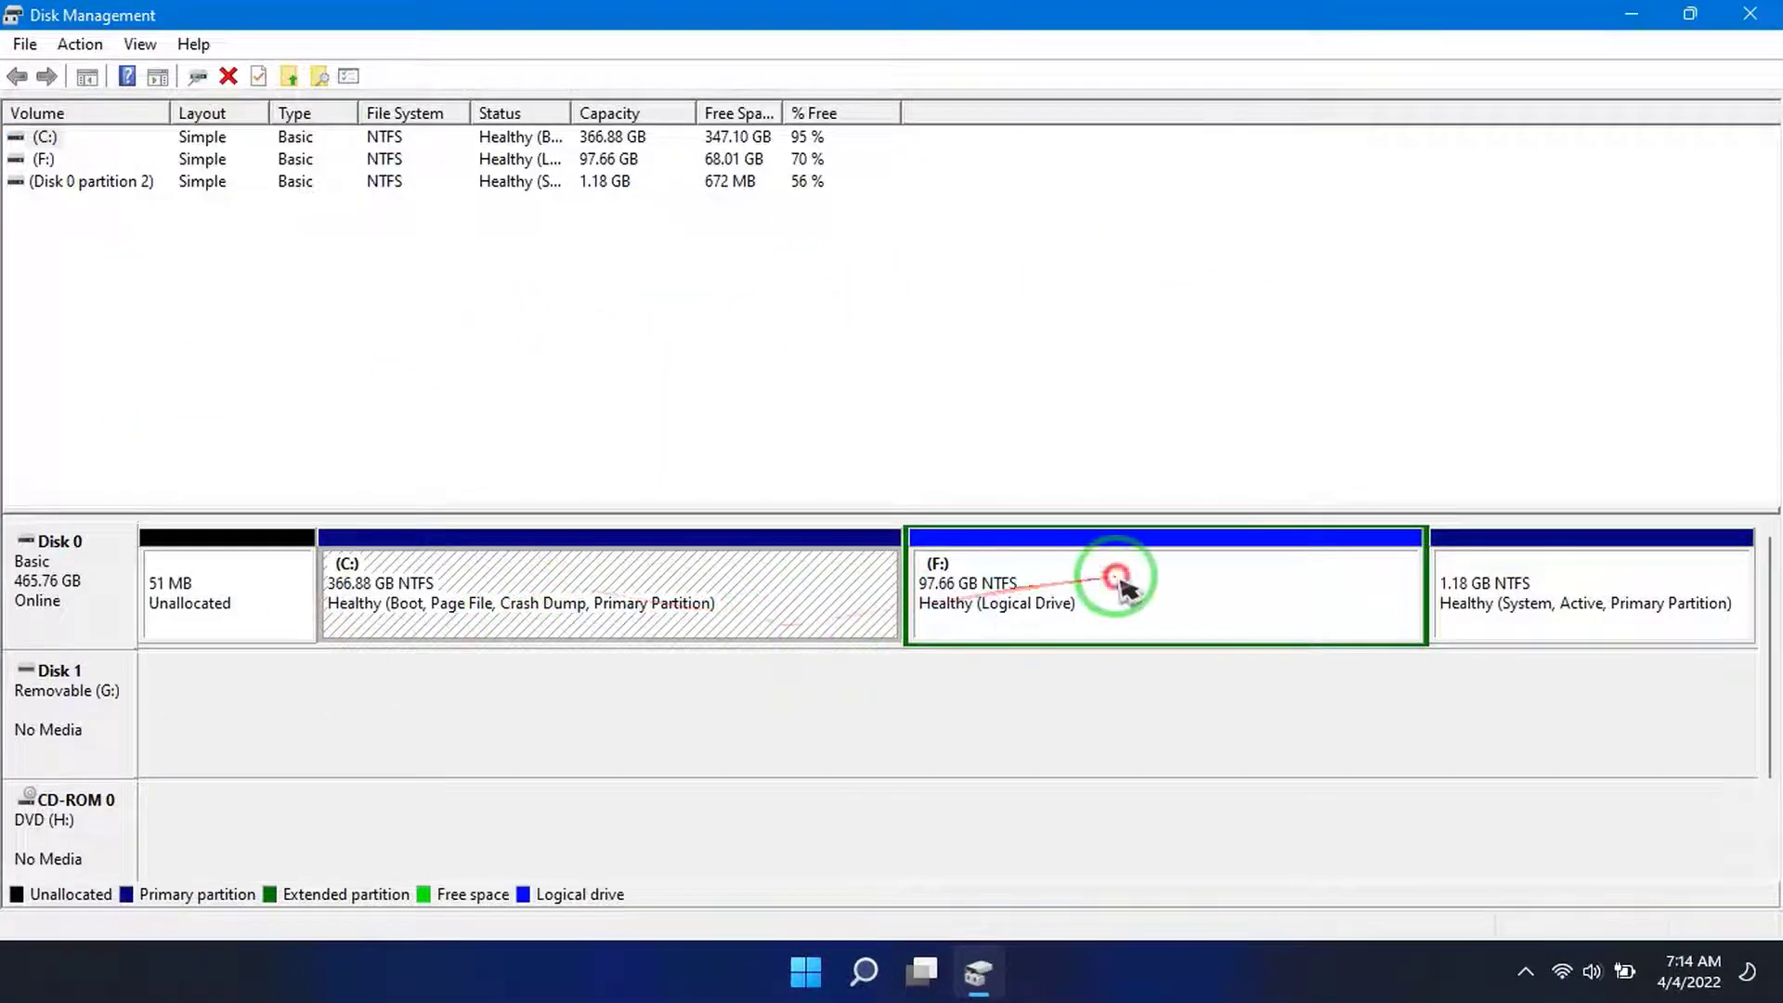
click(1121, 585)
right_click(709, 597)
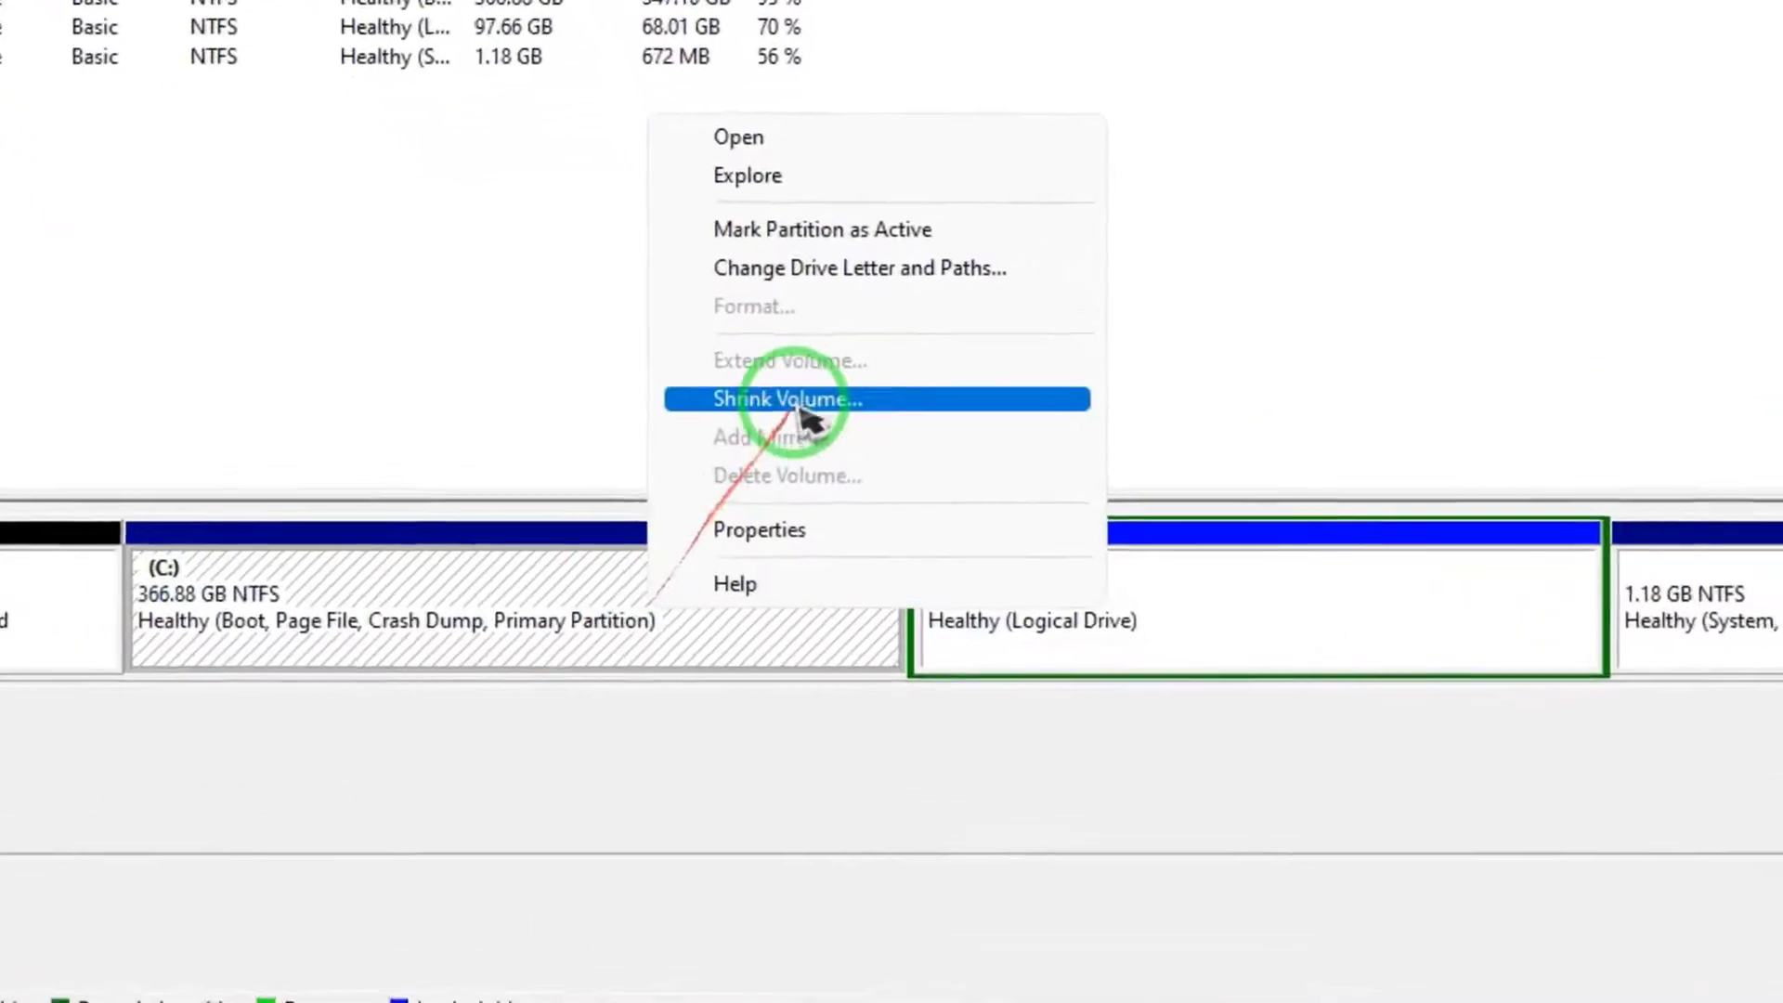
click(802, 401)
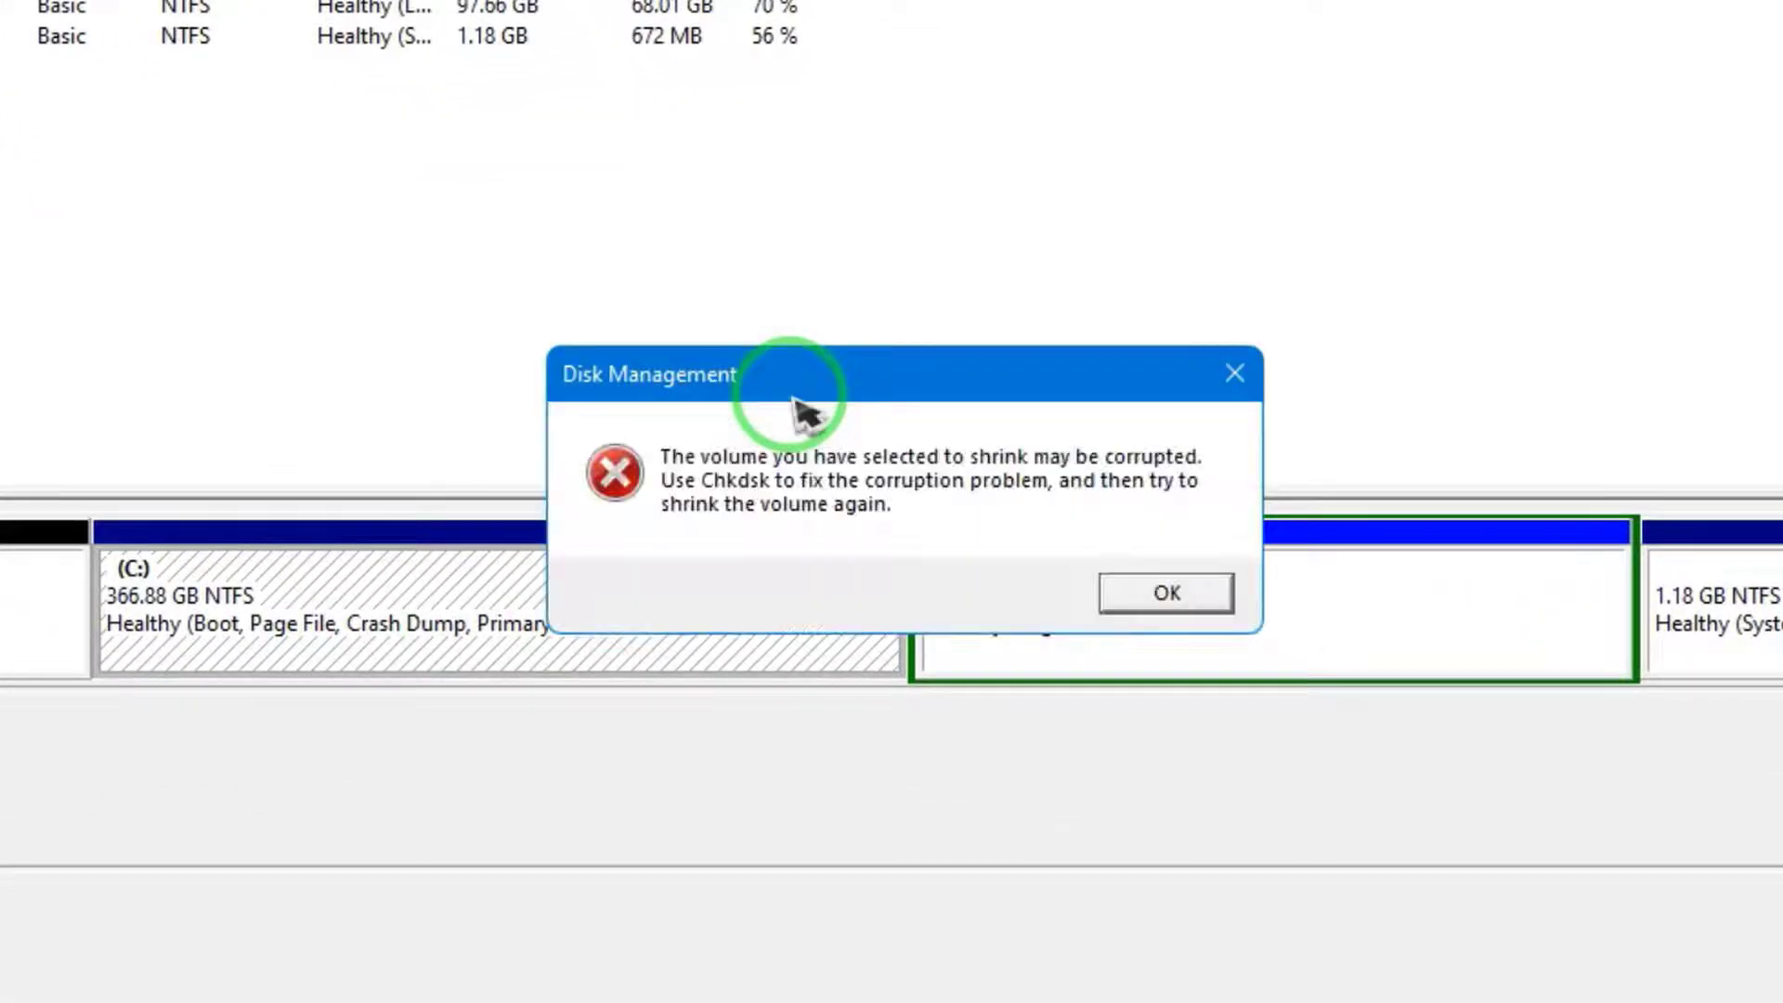
click(1165, 592)
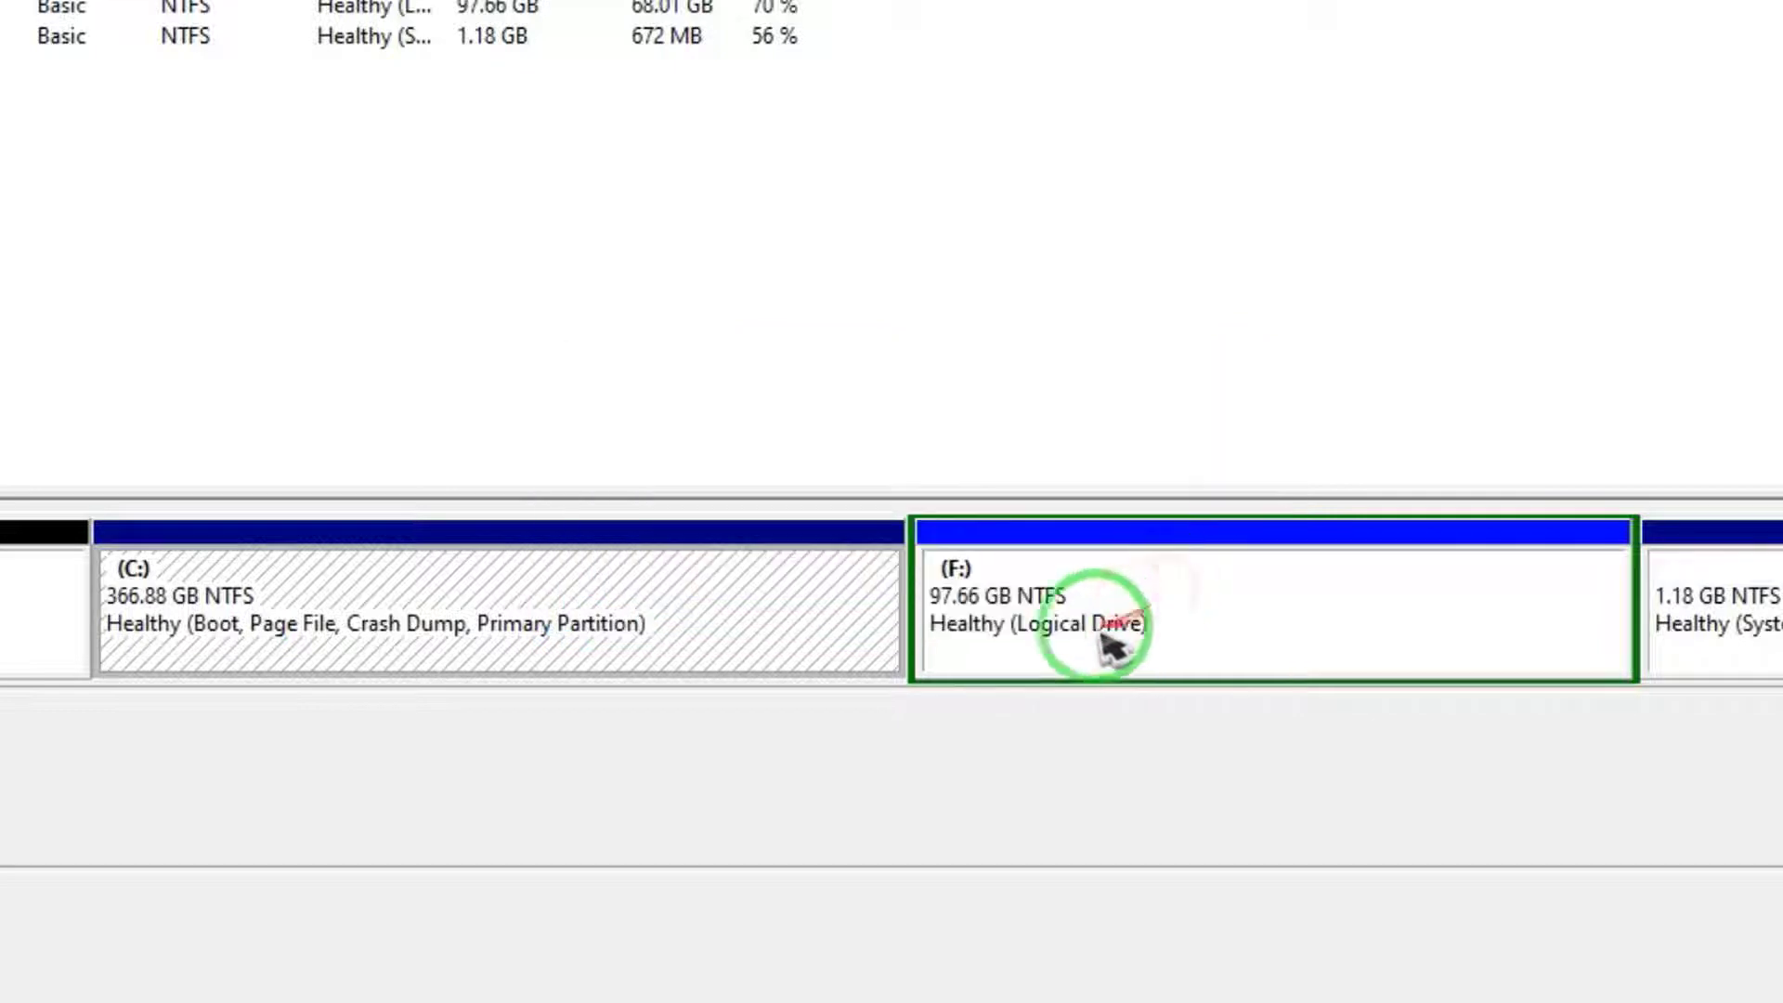
- Try to shrink the F: logical drive and dismiss the message
right_click(1055, 618)
click(1170, 855)
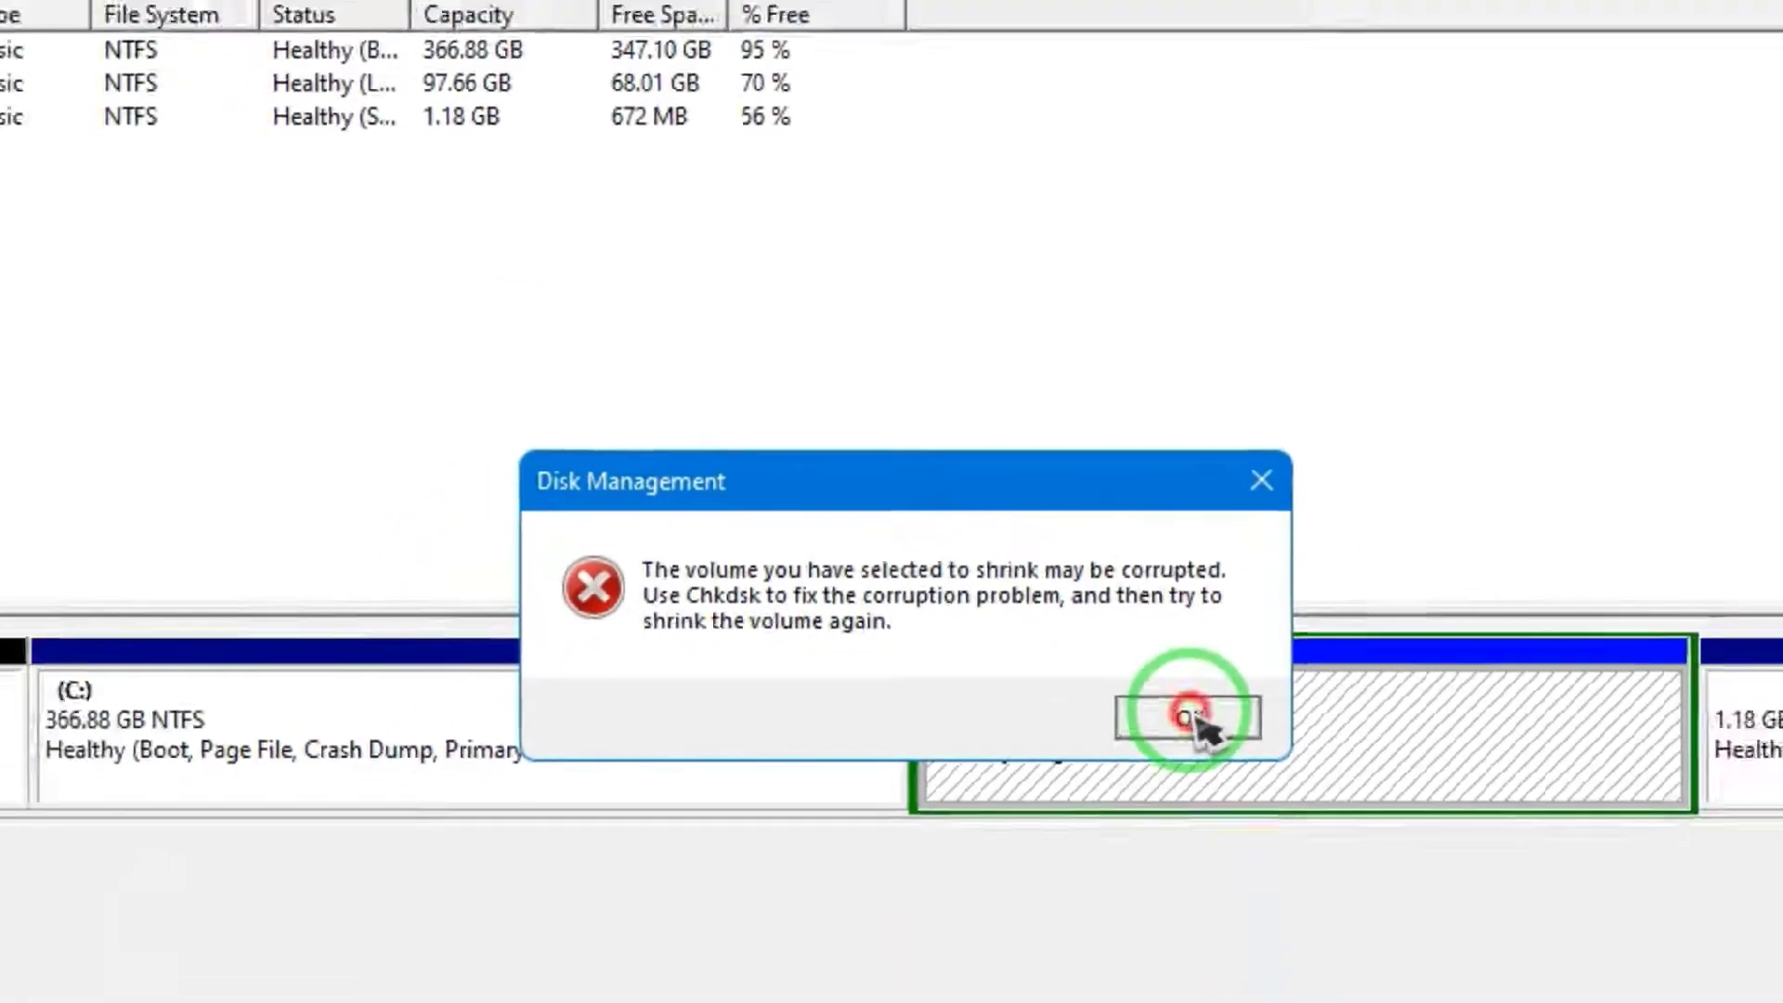
click(1289, 852)
- Try once more to shrink the C: volume, dismiss the message and close Disk Management
right_click(596, 859)
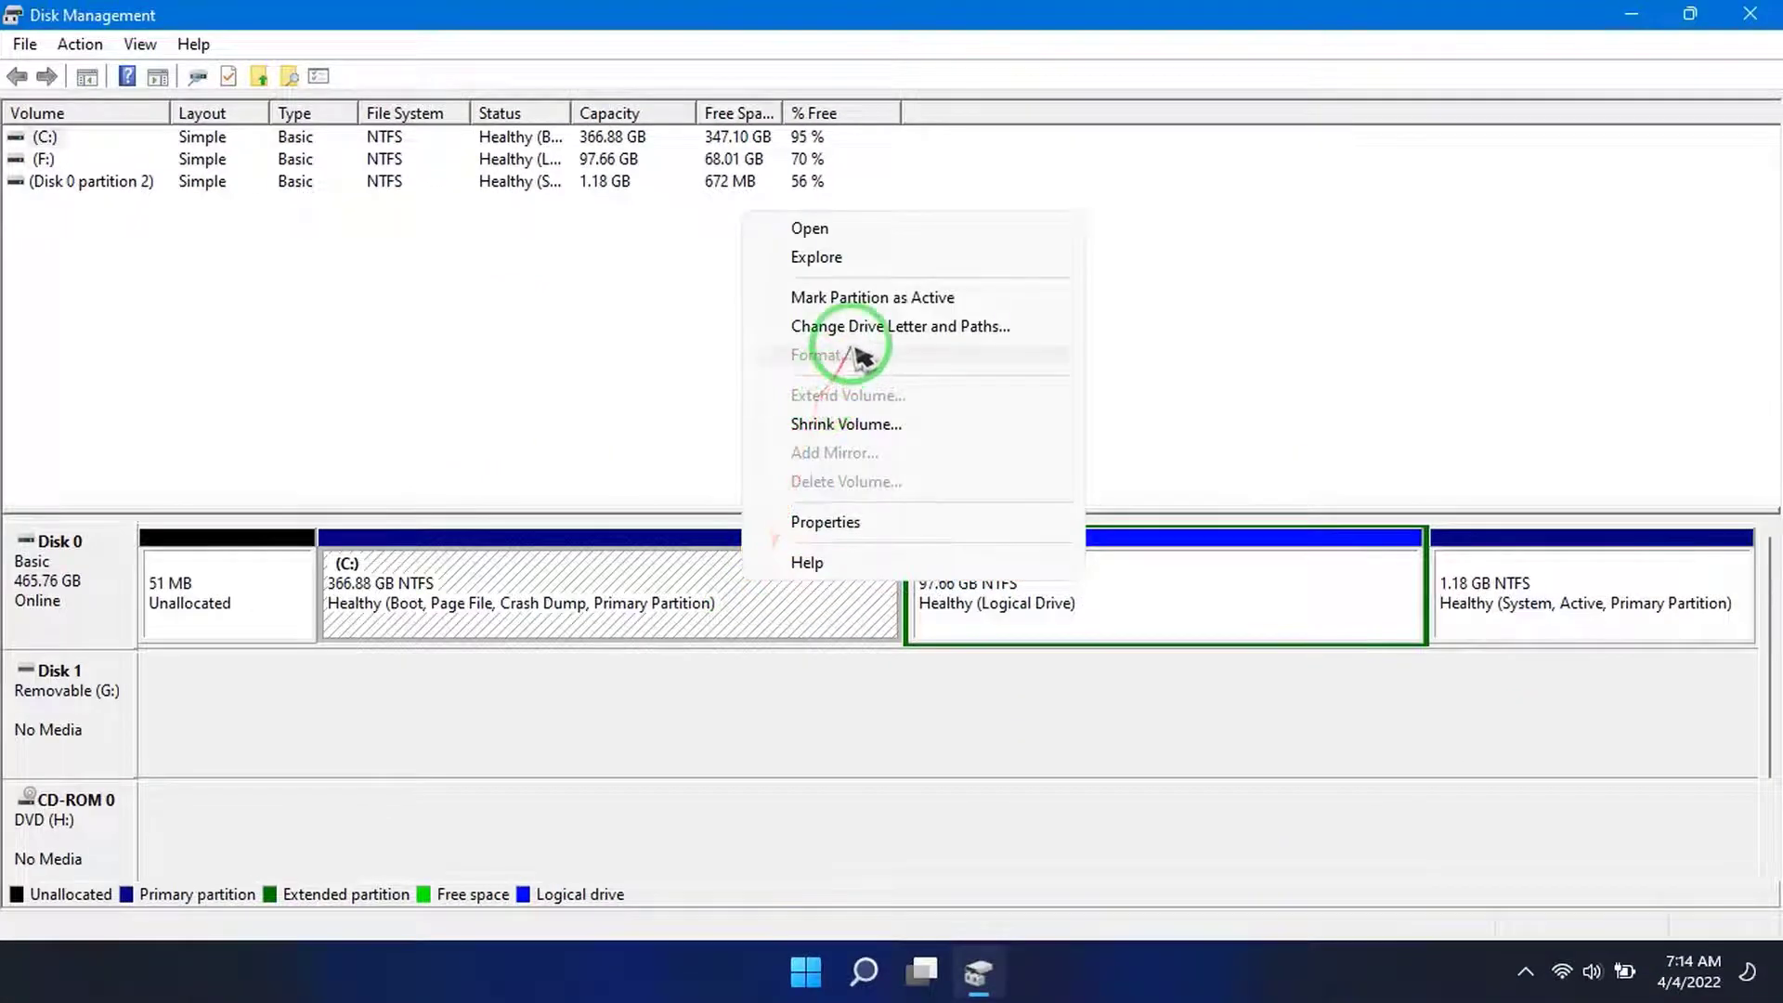
click(851, 425)
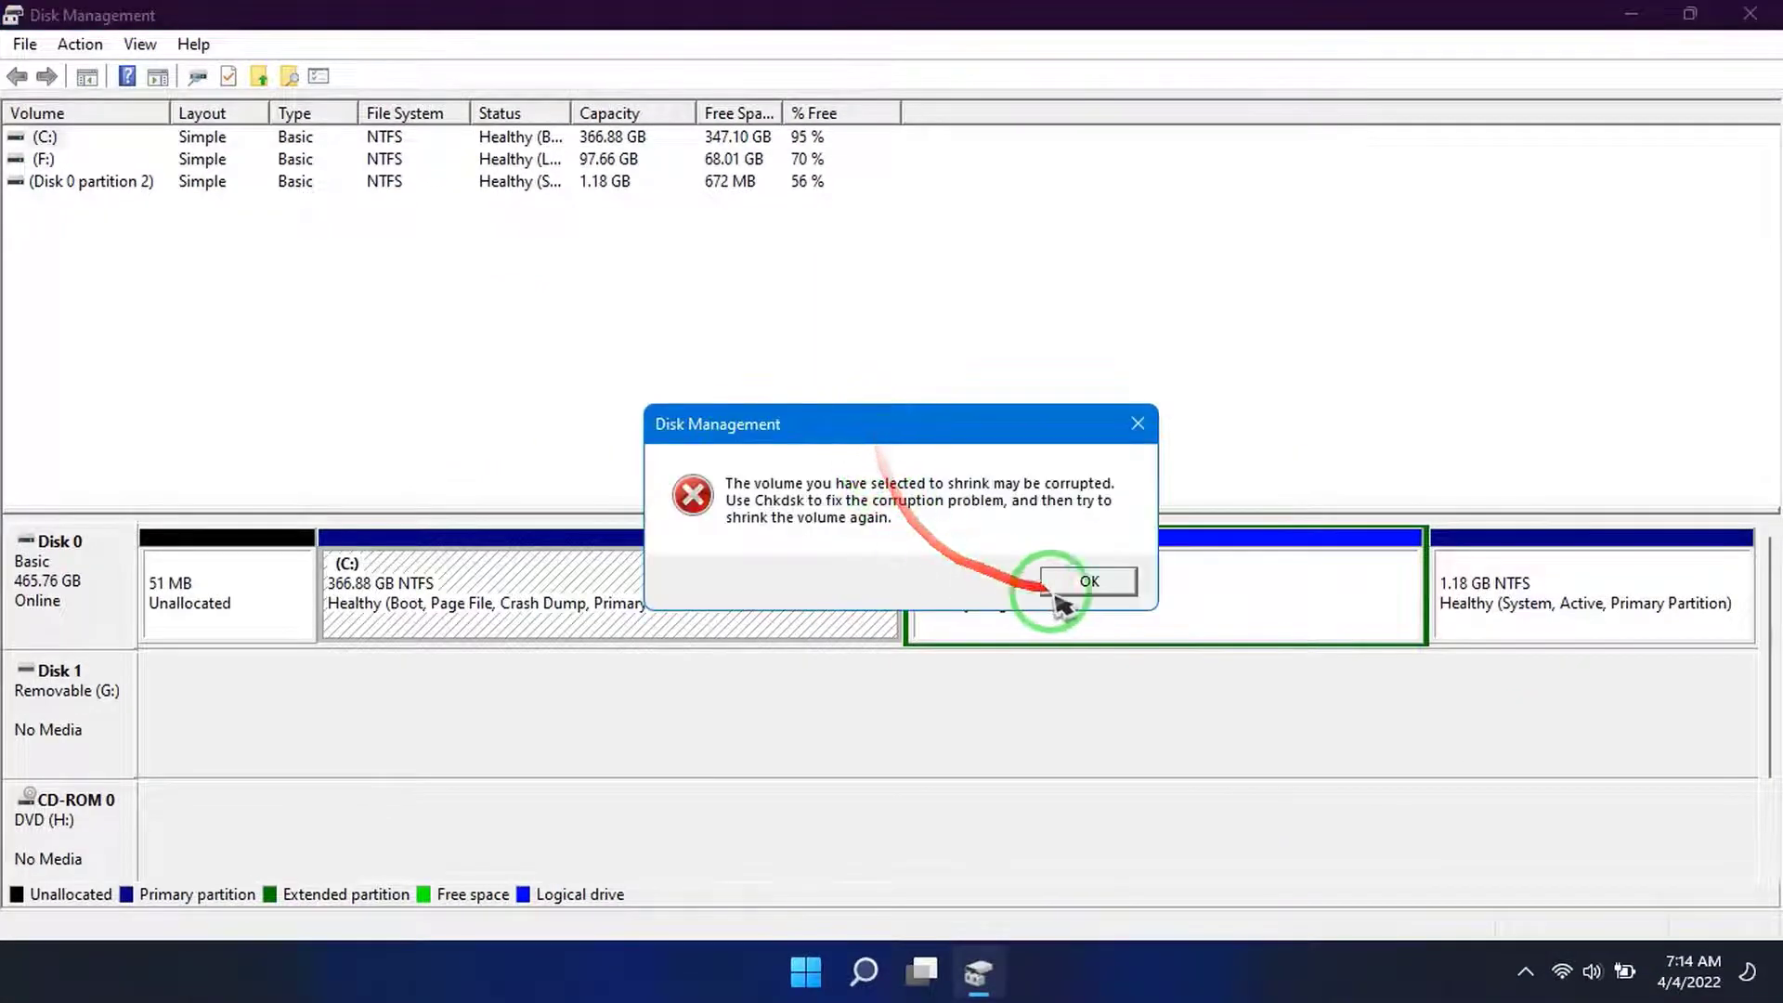
click(1085, 583)
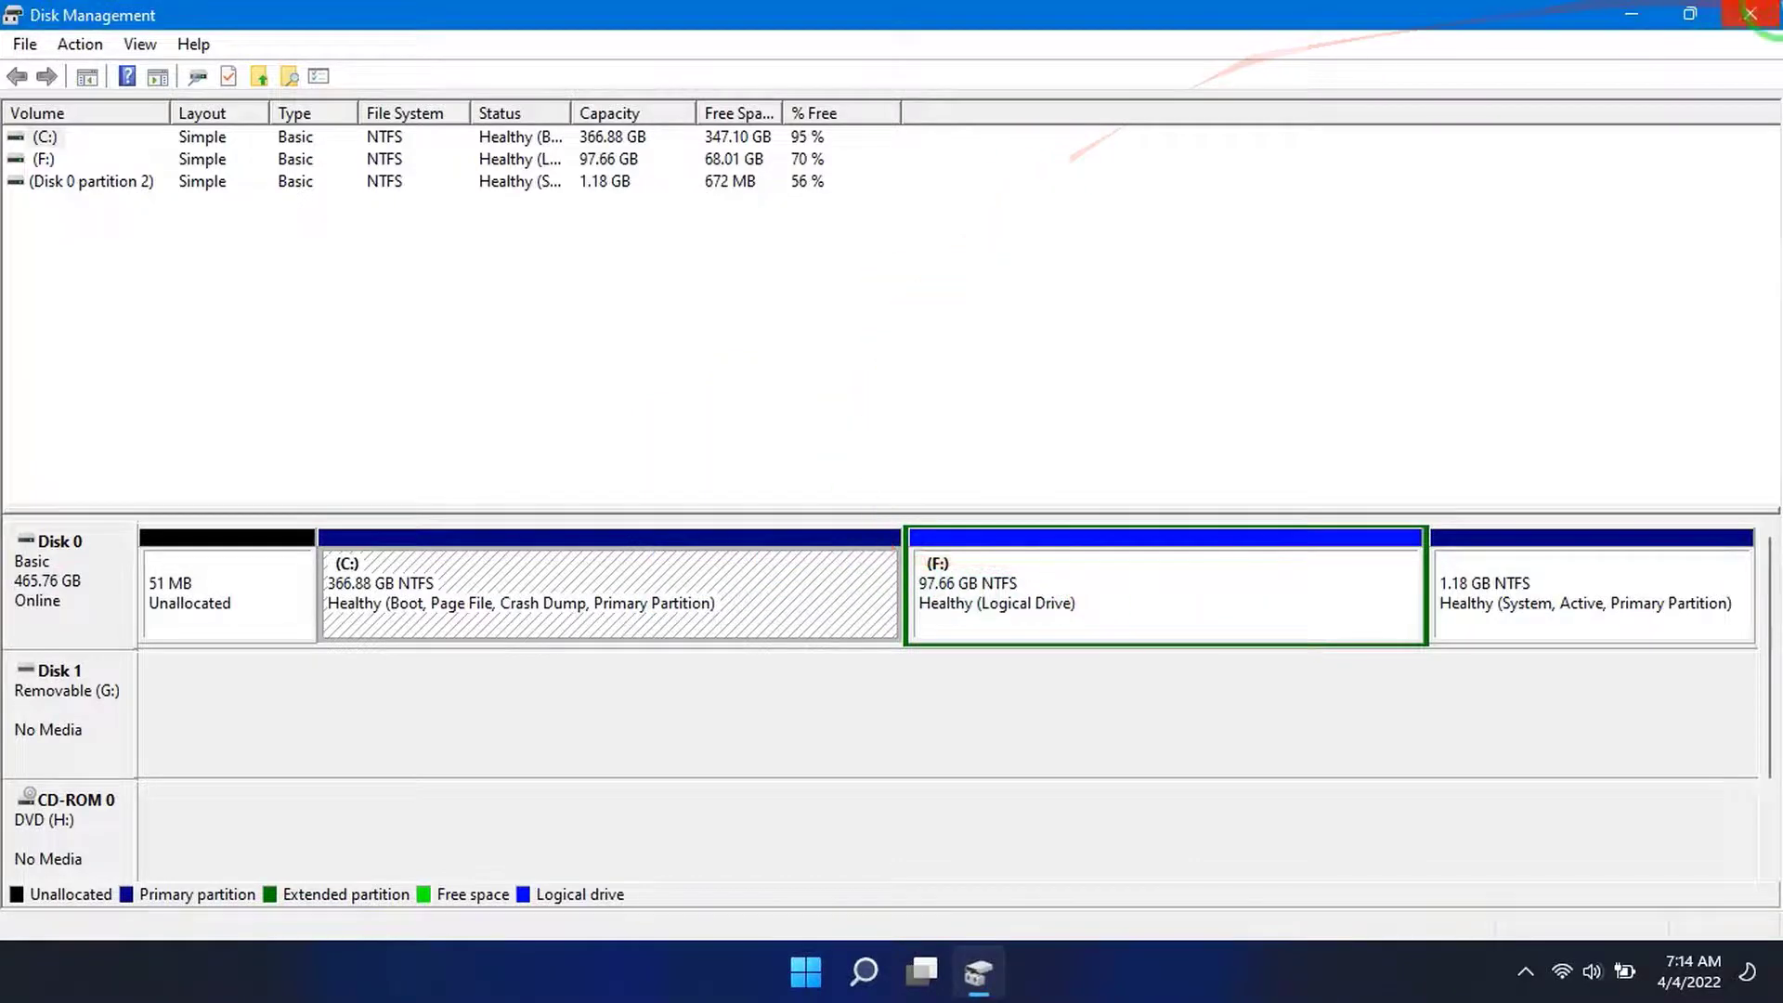
click(1751, 15)
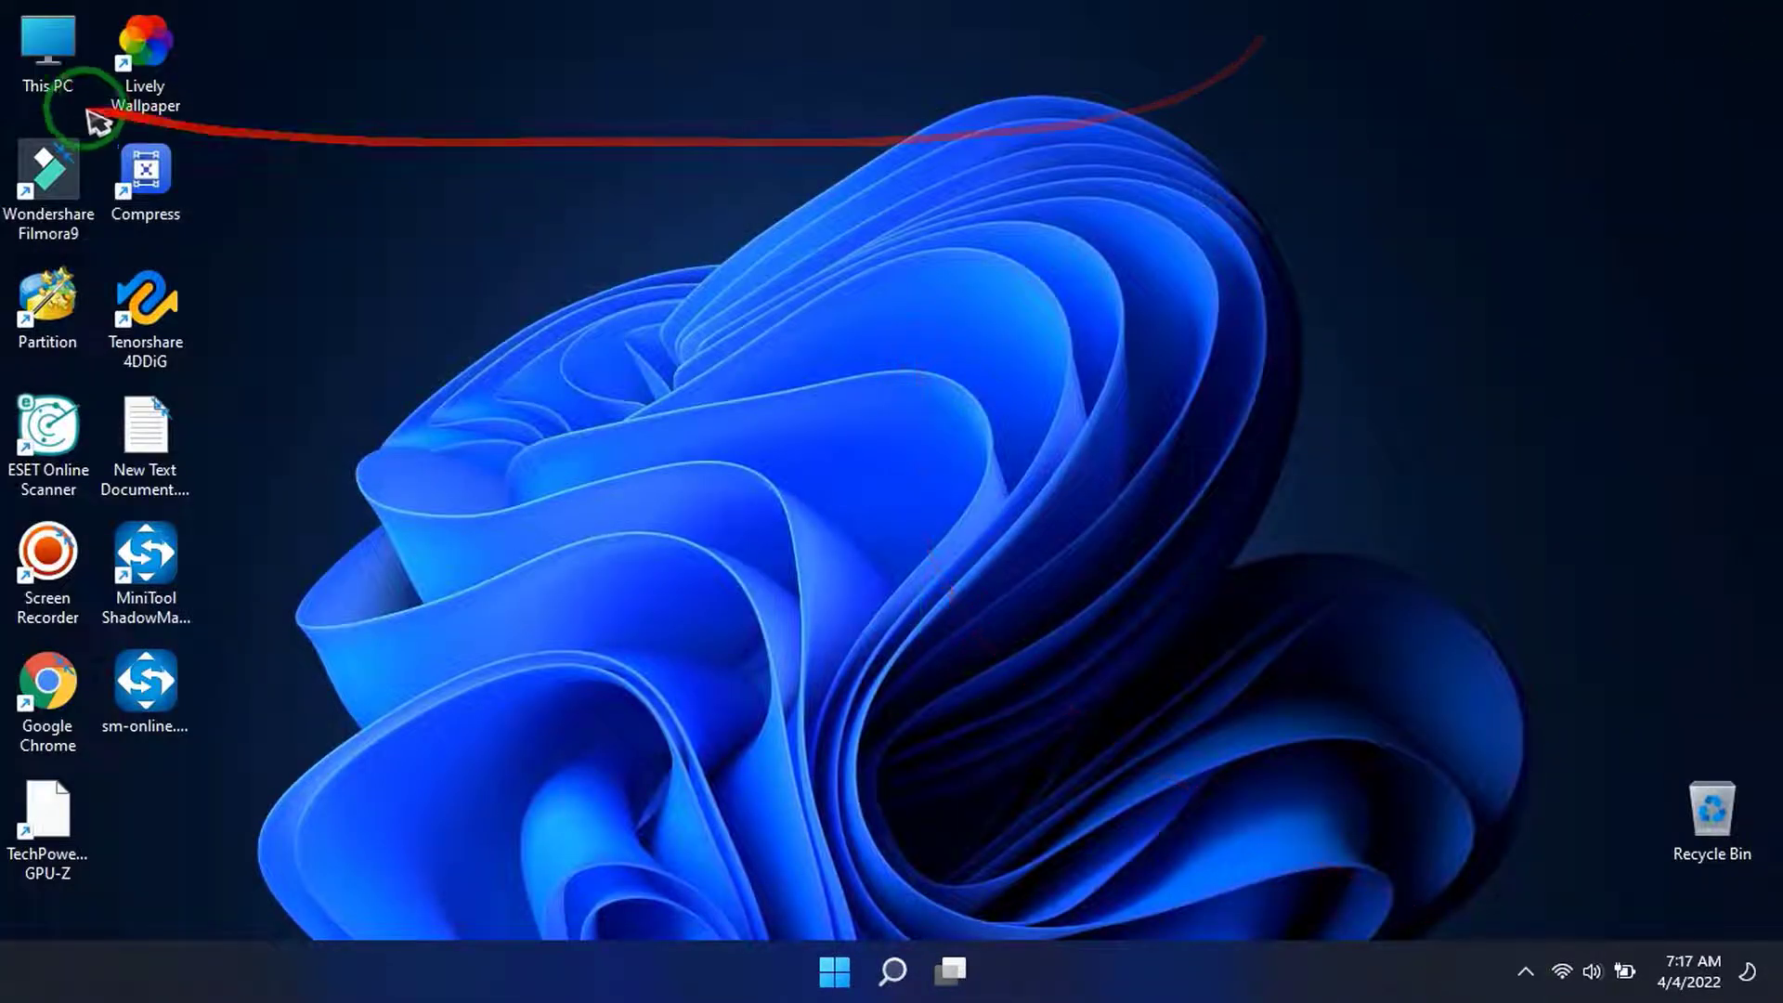
- Open the properties of Local Disk (C:) from This PC and start error checking on the drive
double_click(55, 70)
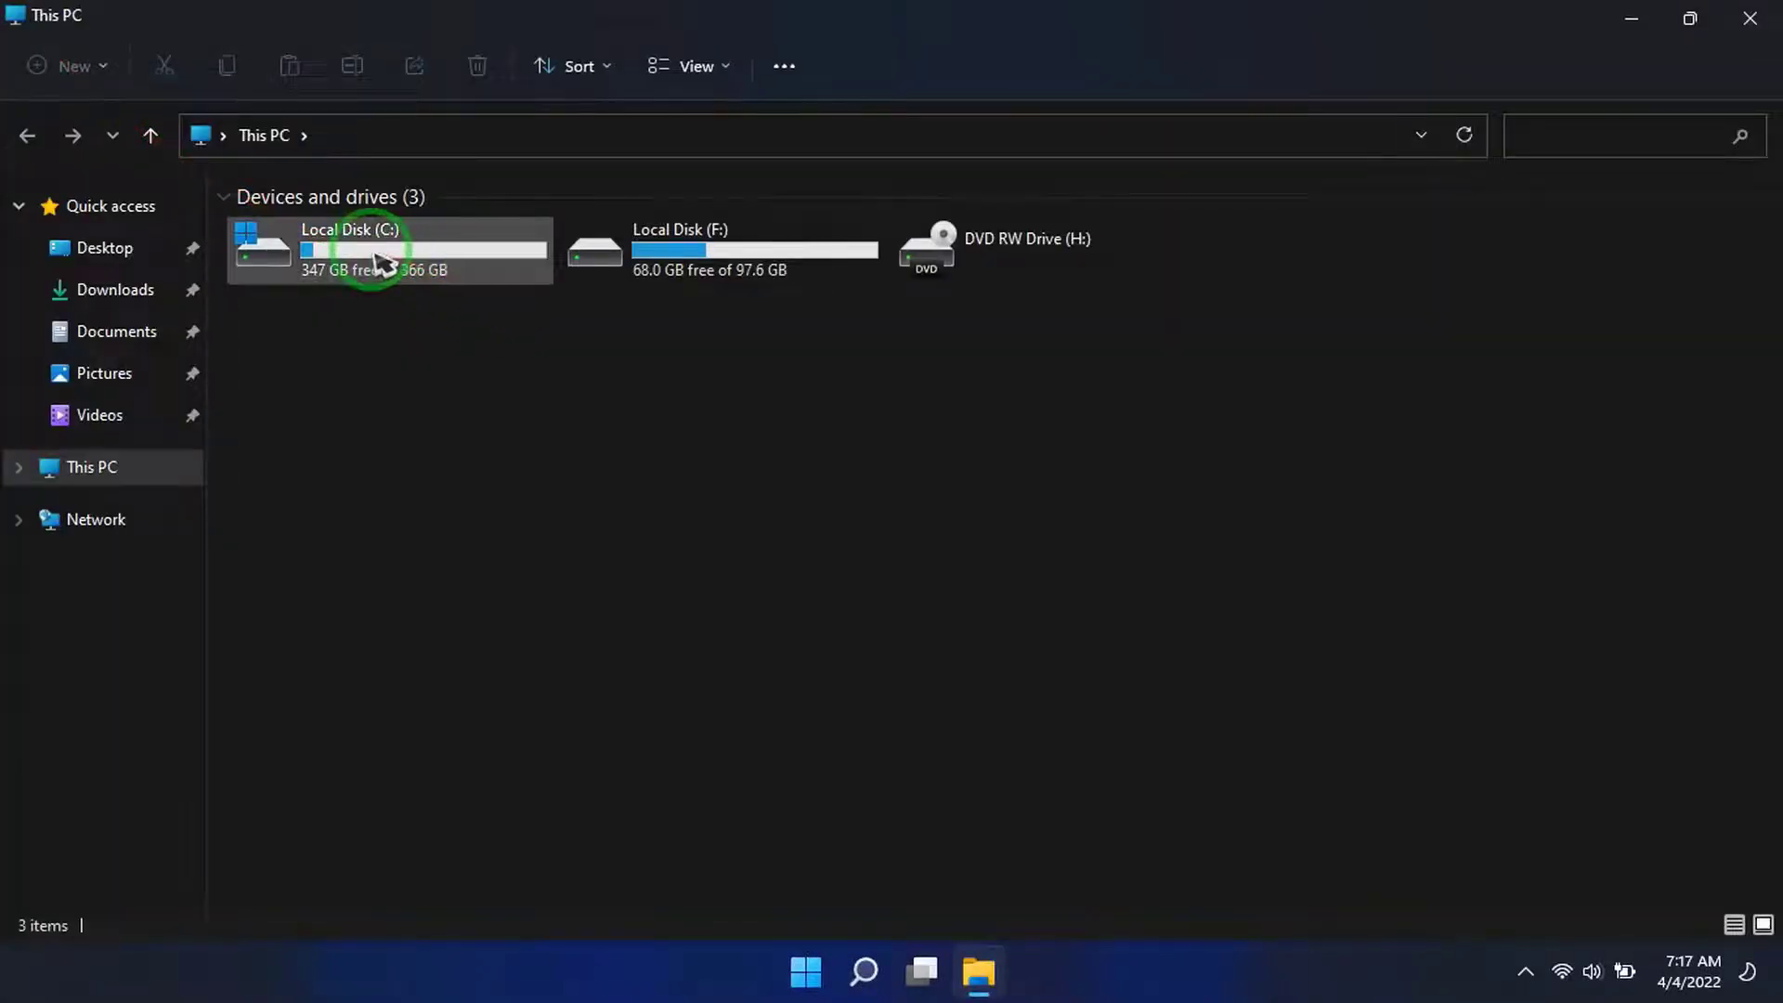
click(373, 264)
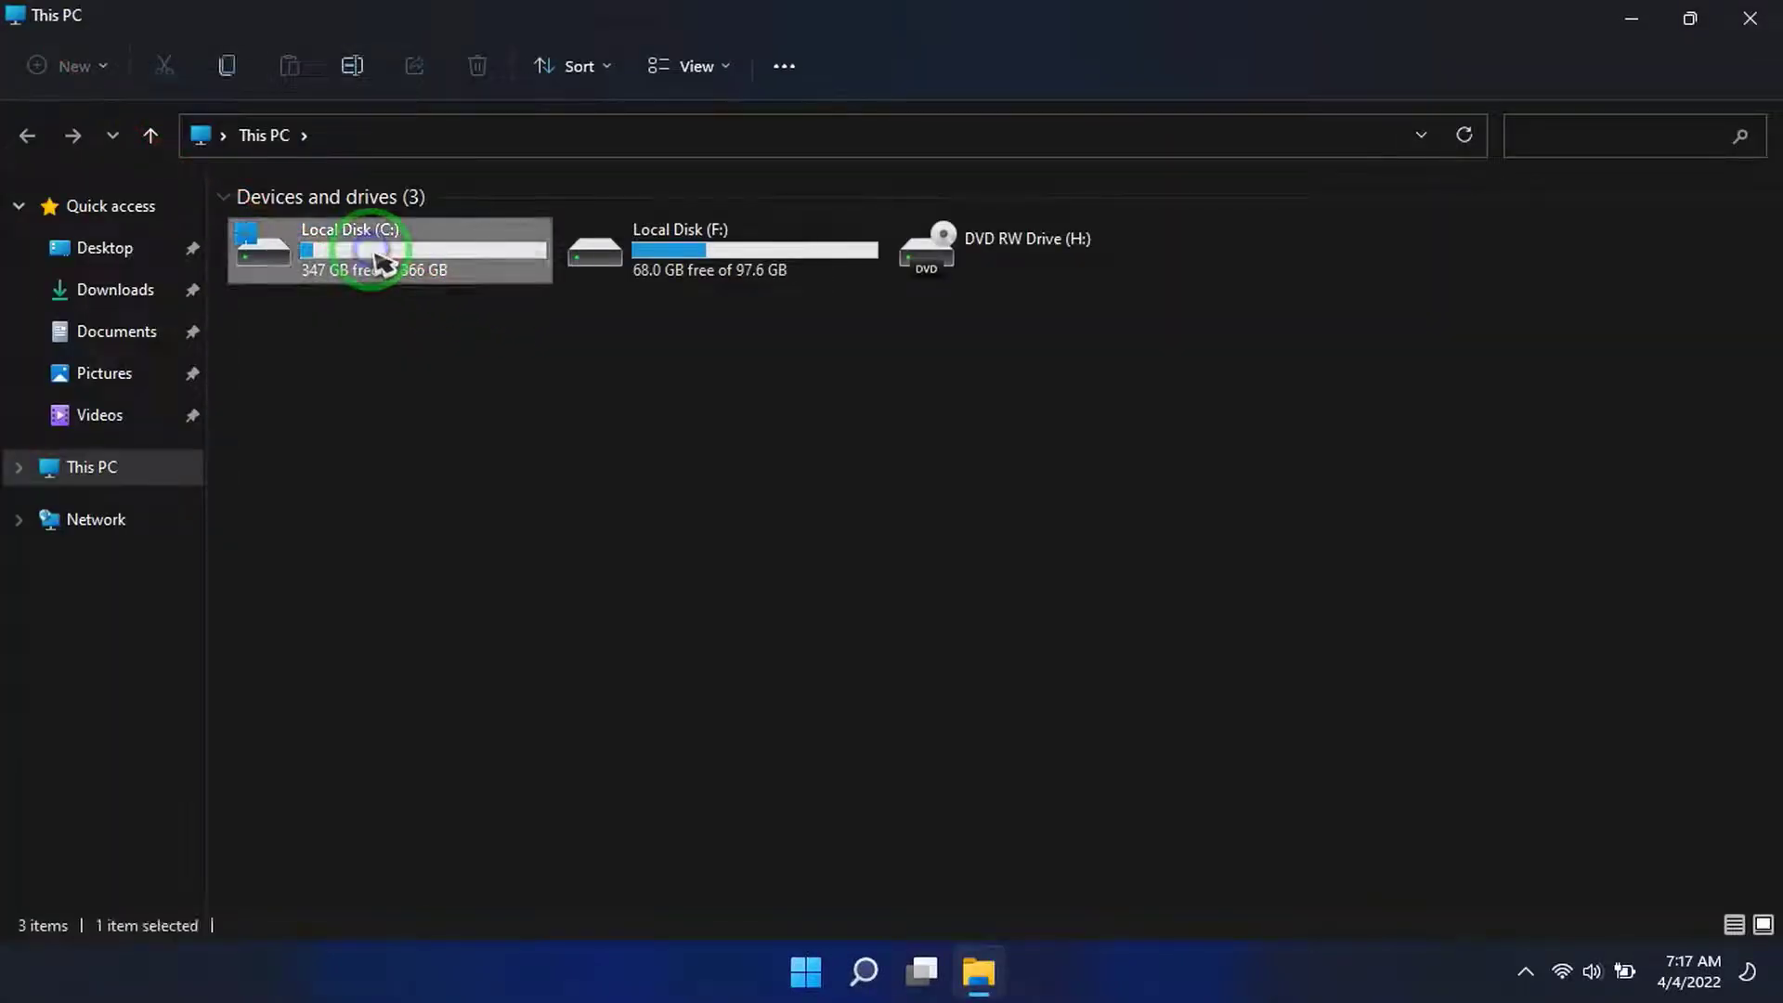
right_click(383, 266)
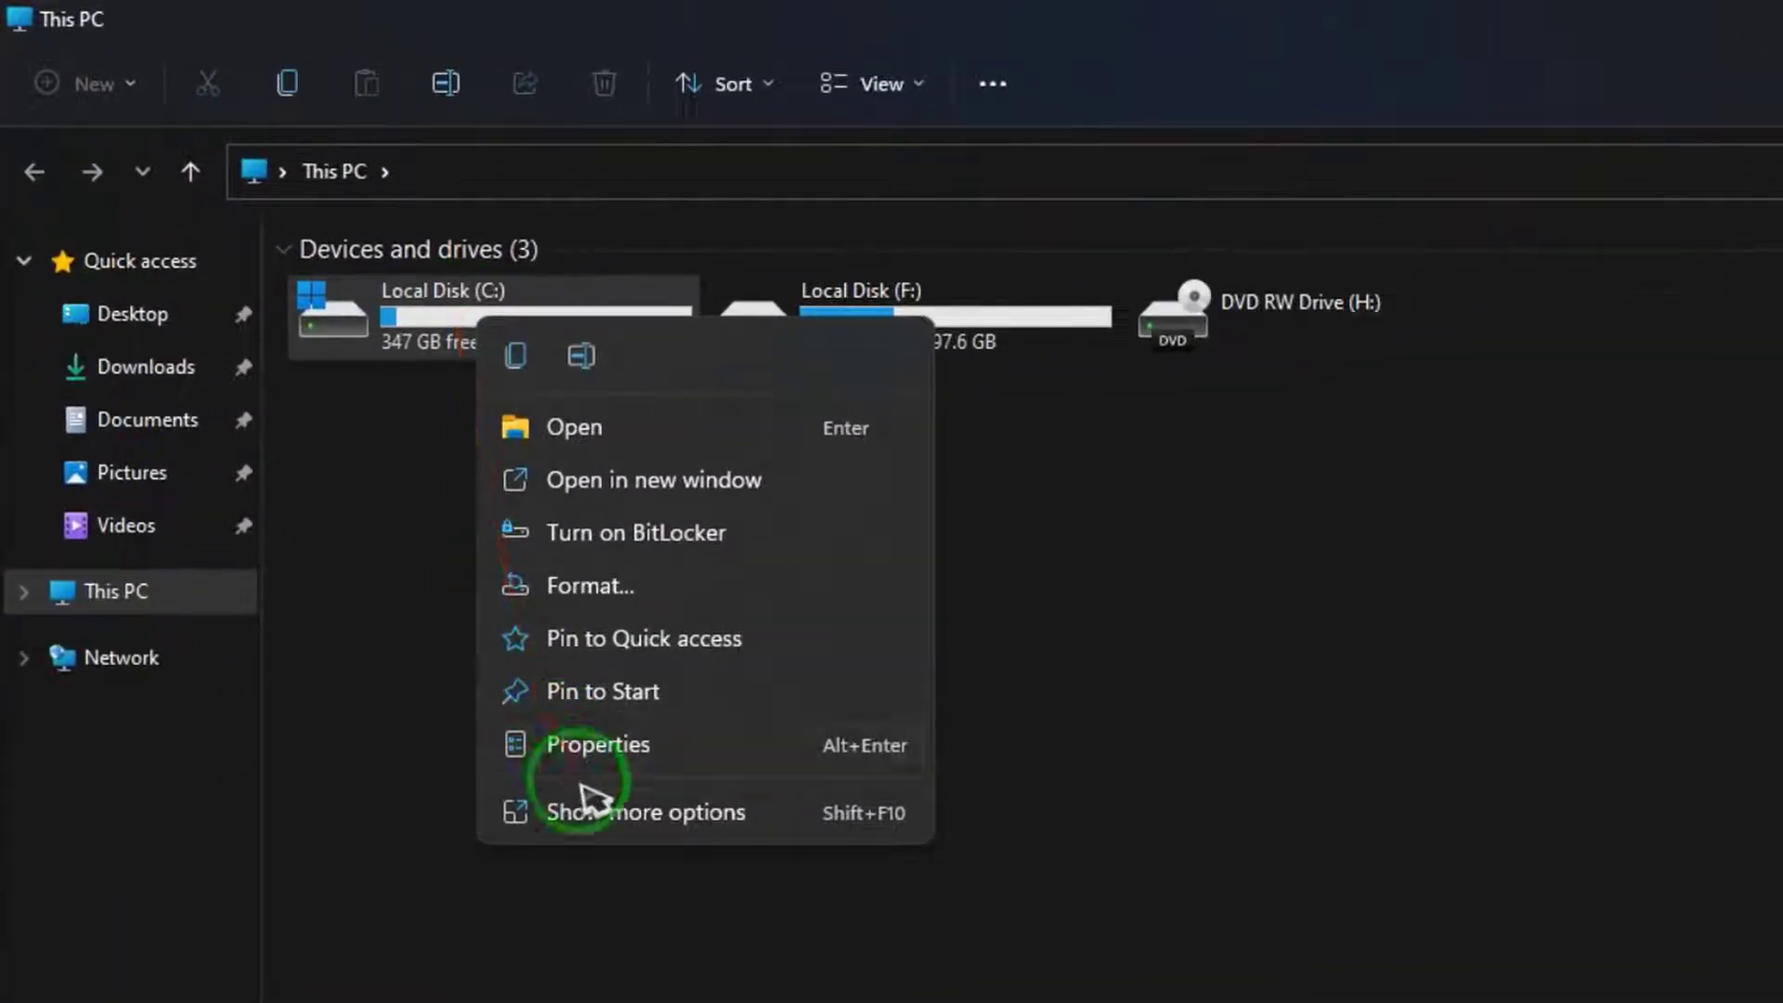
click(587, 752)
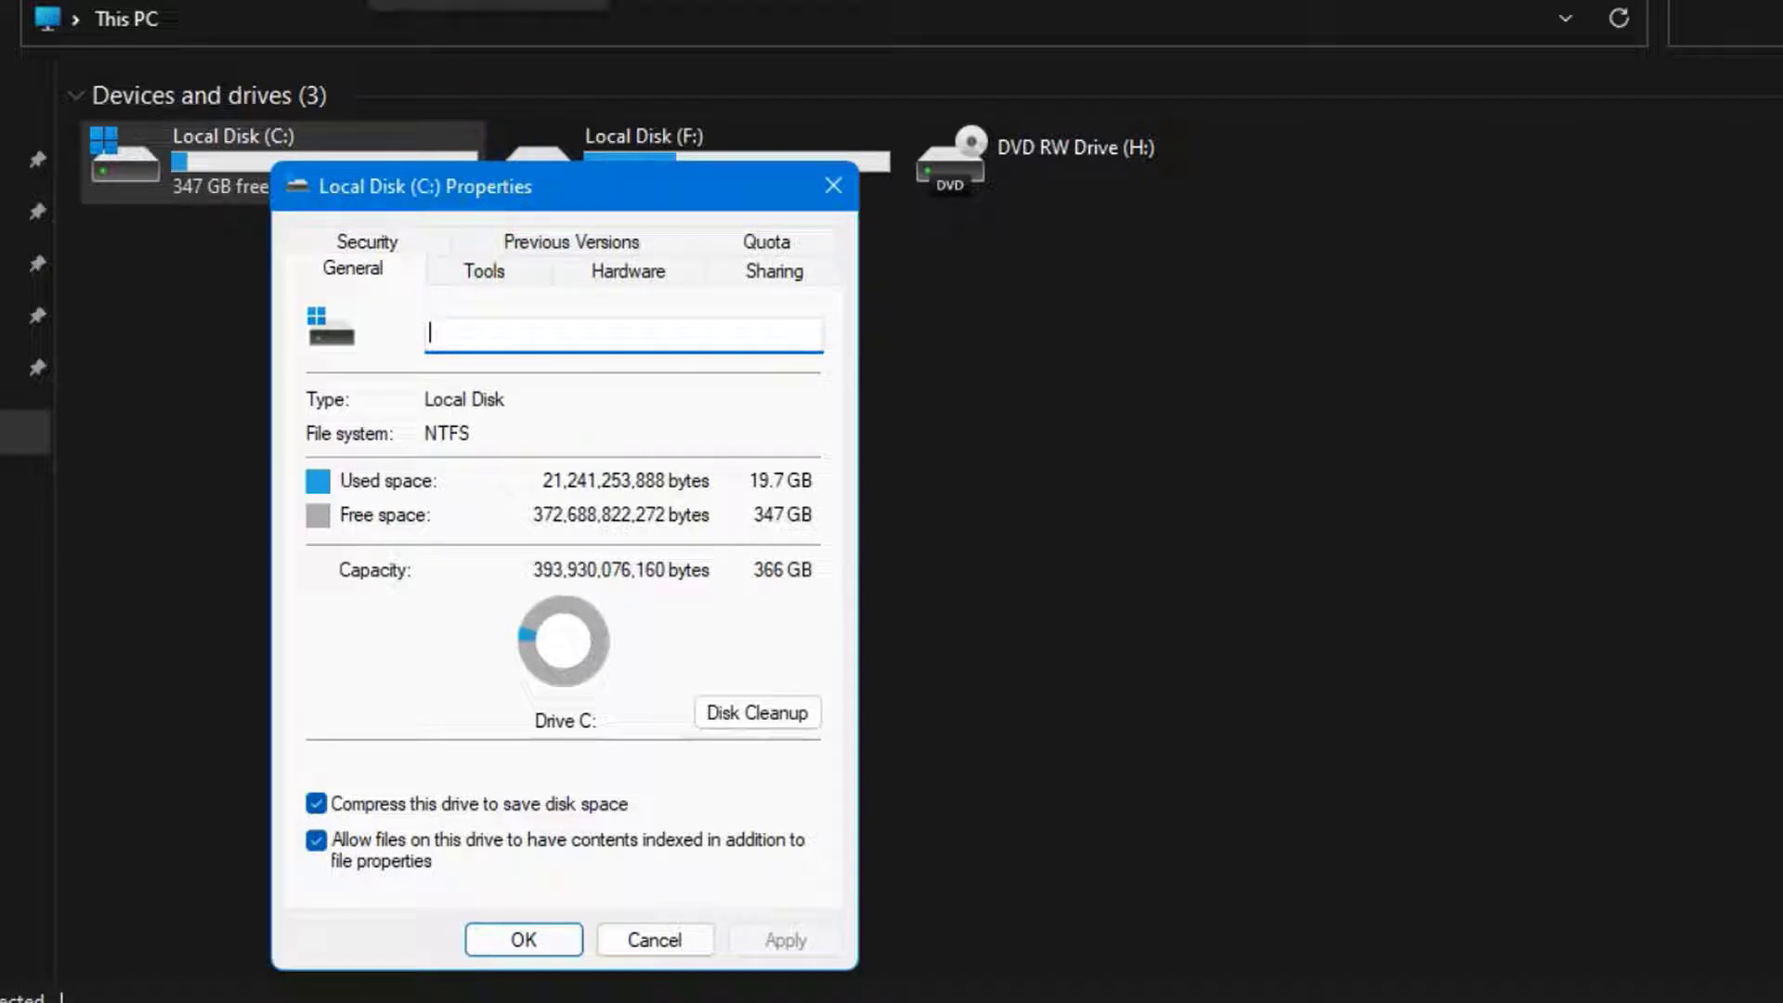
click(489, 277)
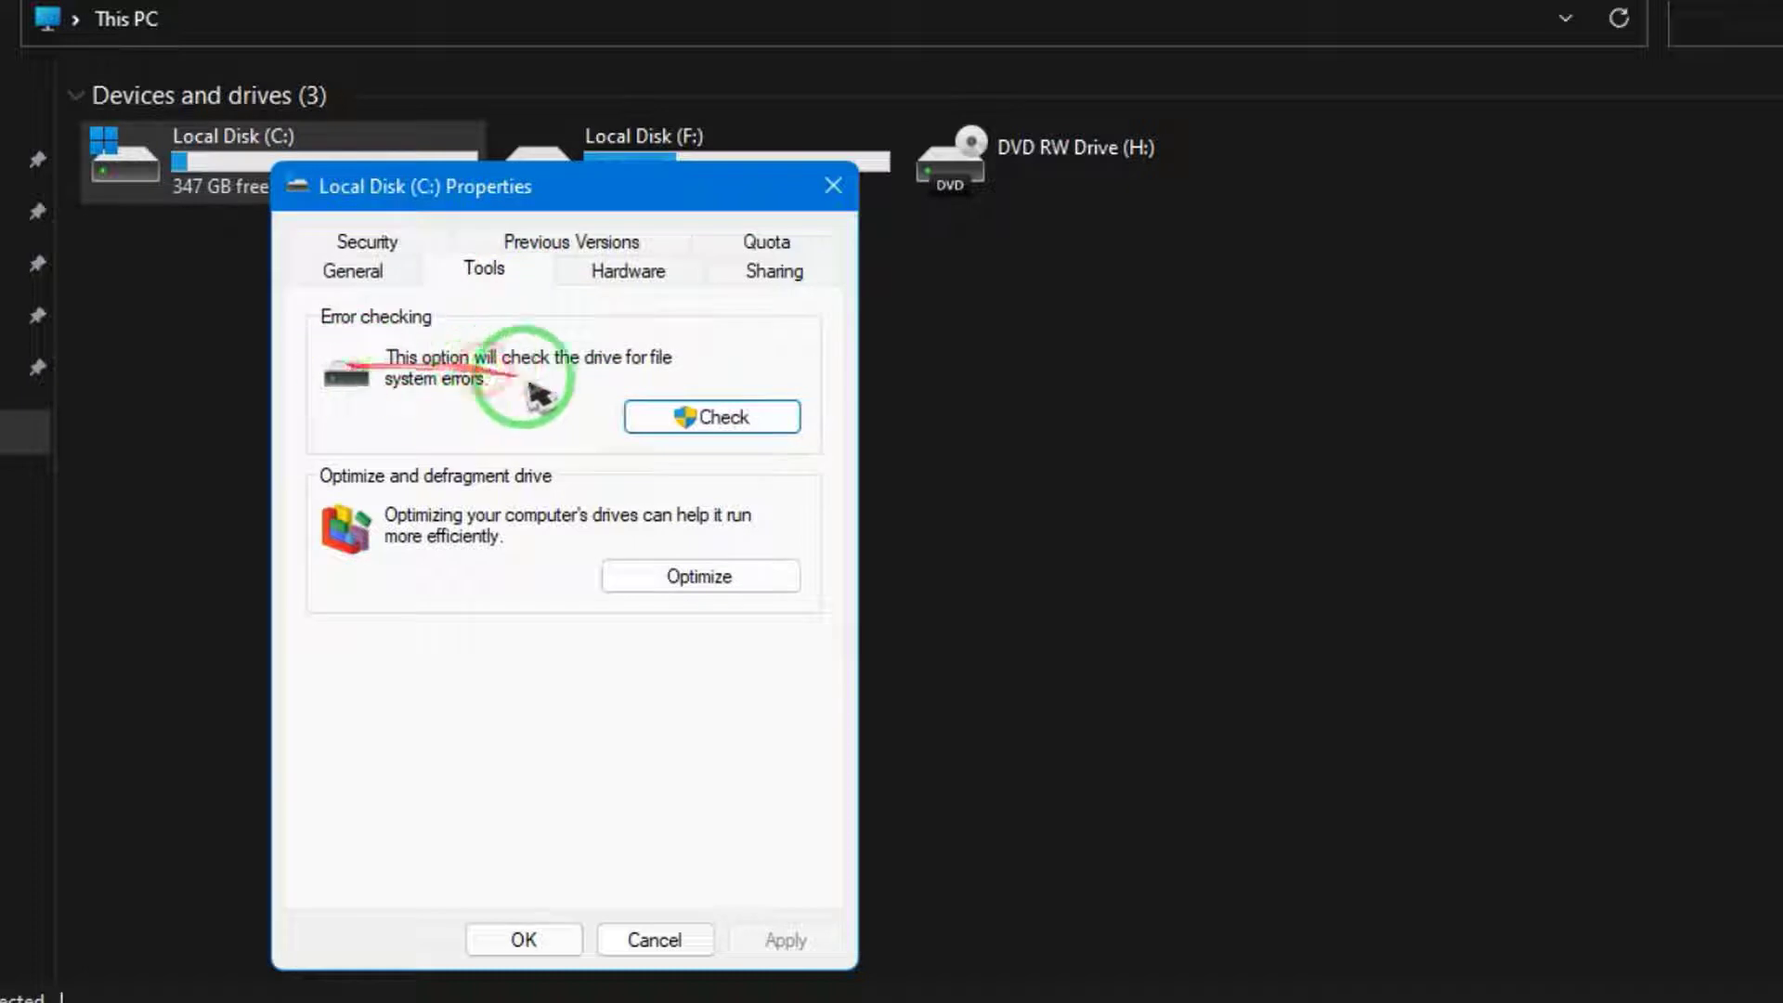
click(689, 417)
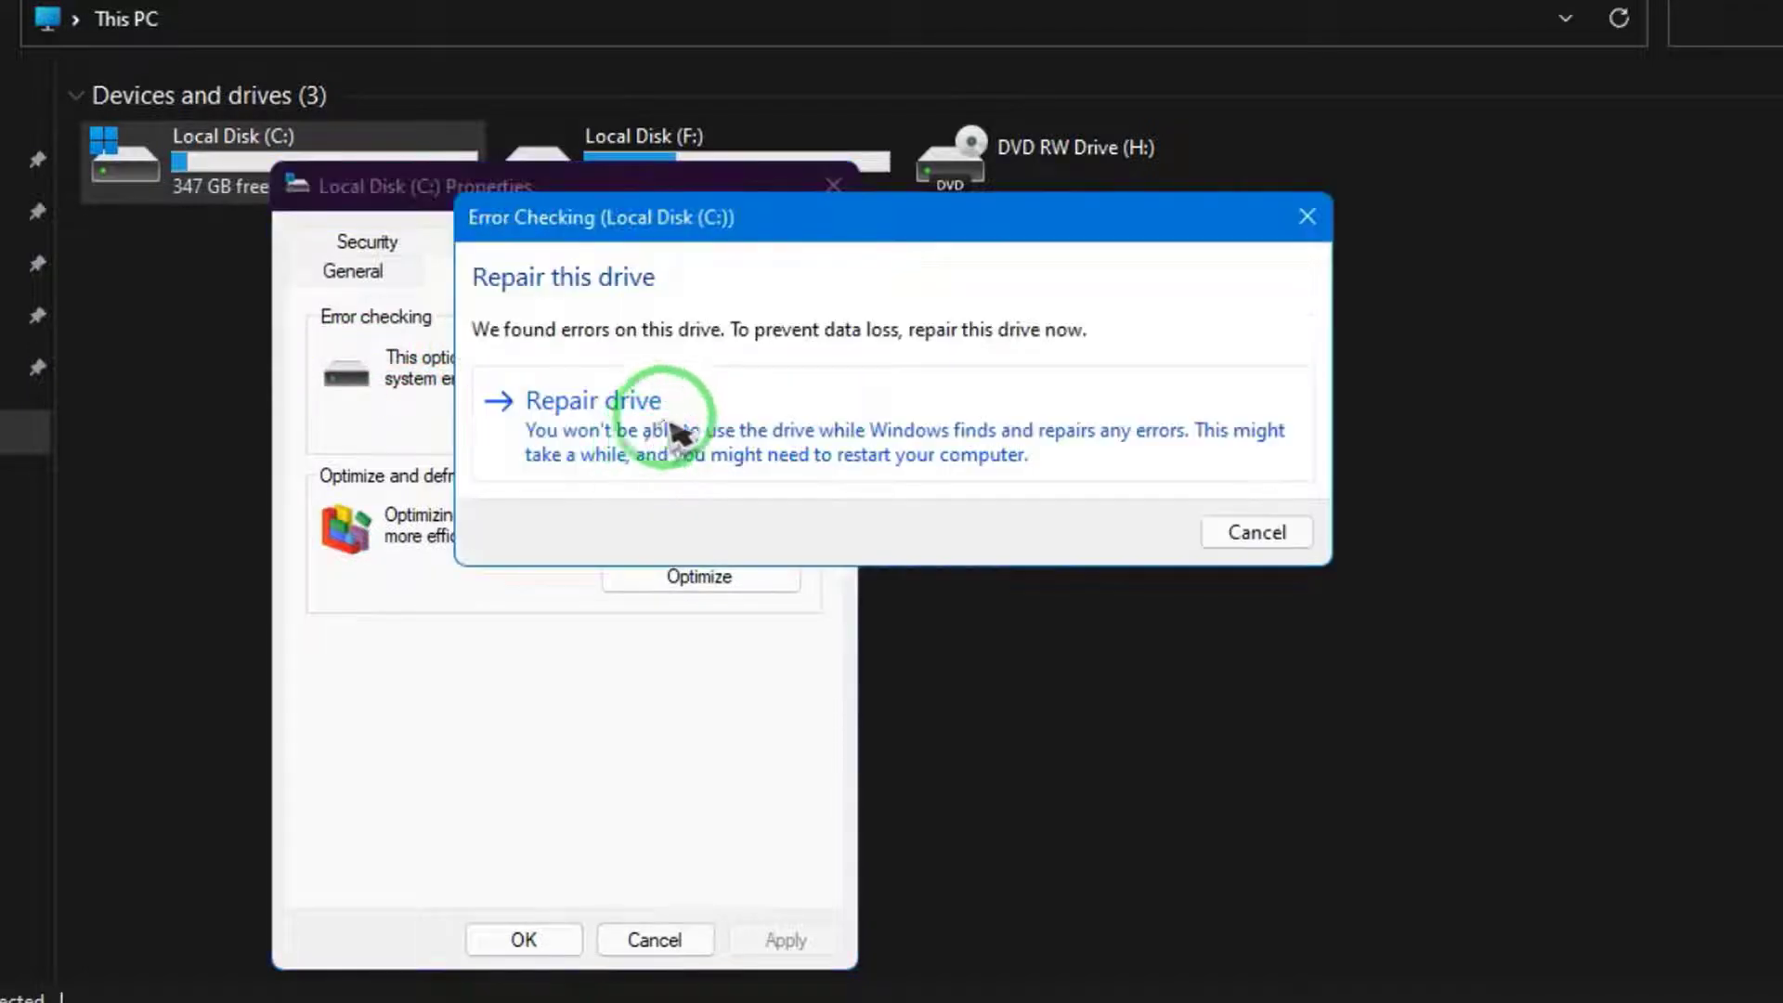
- Repair drive C: by choosing to restart and repair now, and return to the desktop after the restart
drag(767, 223, 462, 247)
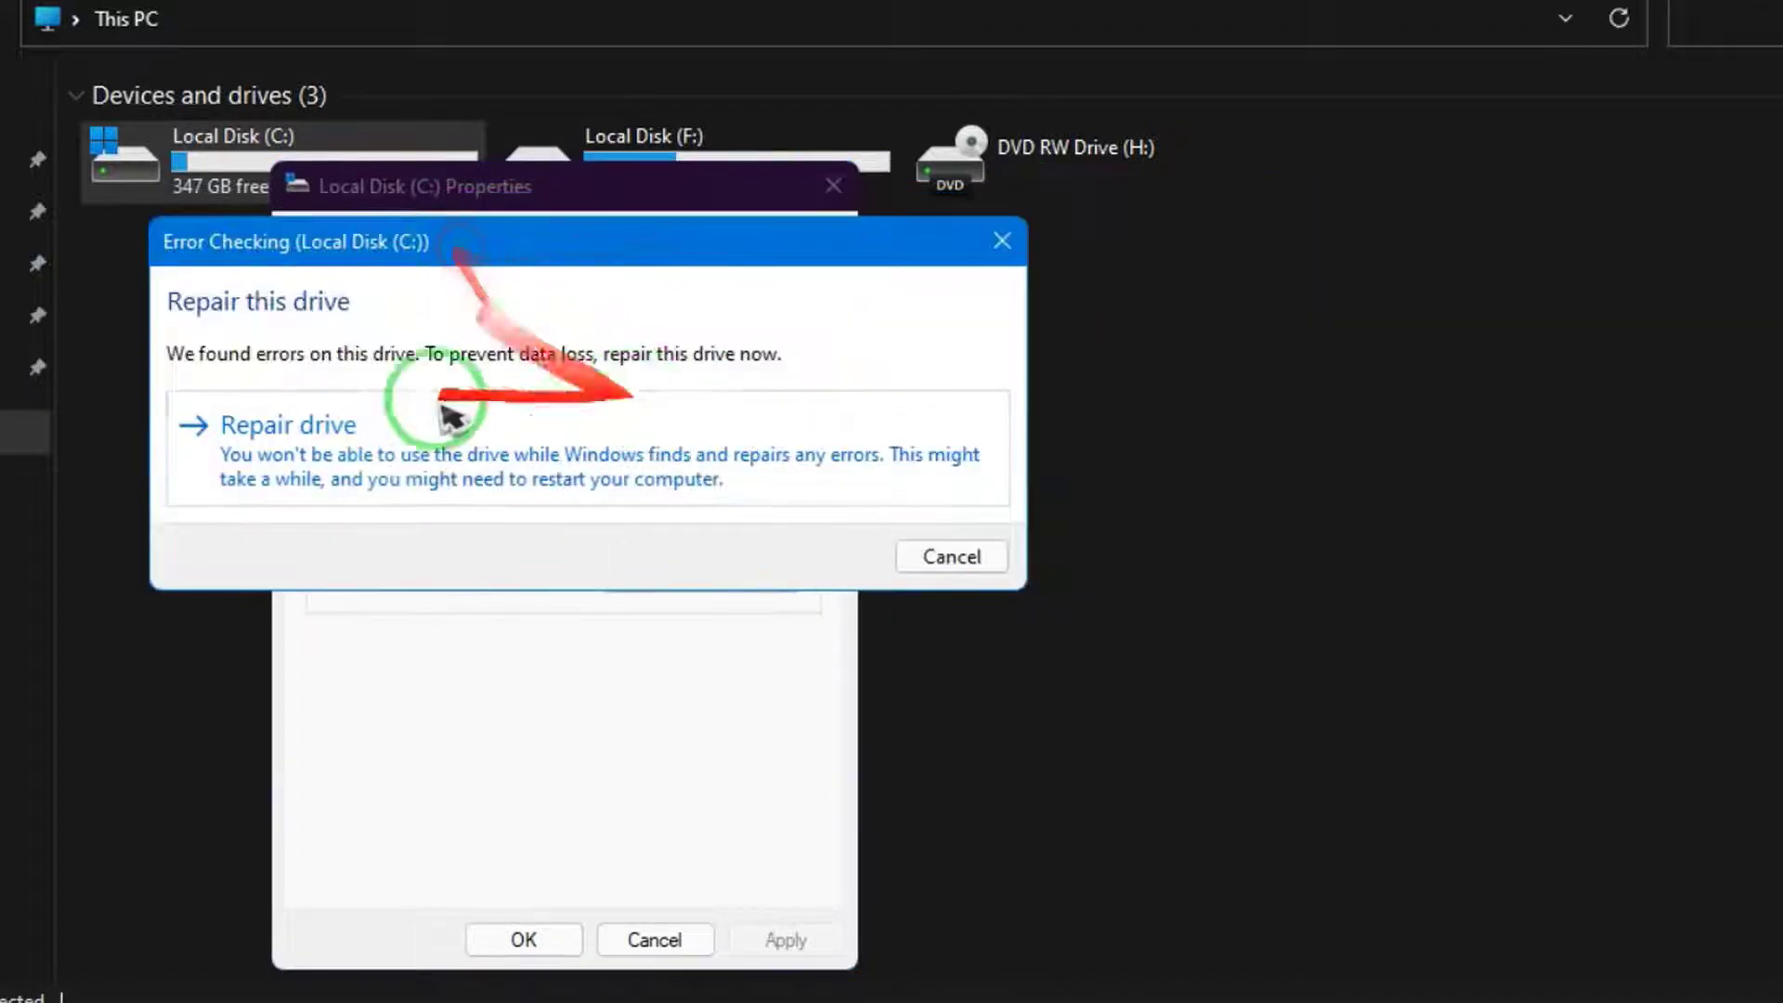
click(385, 465)
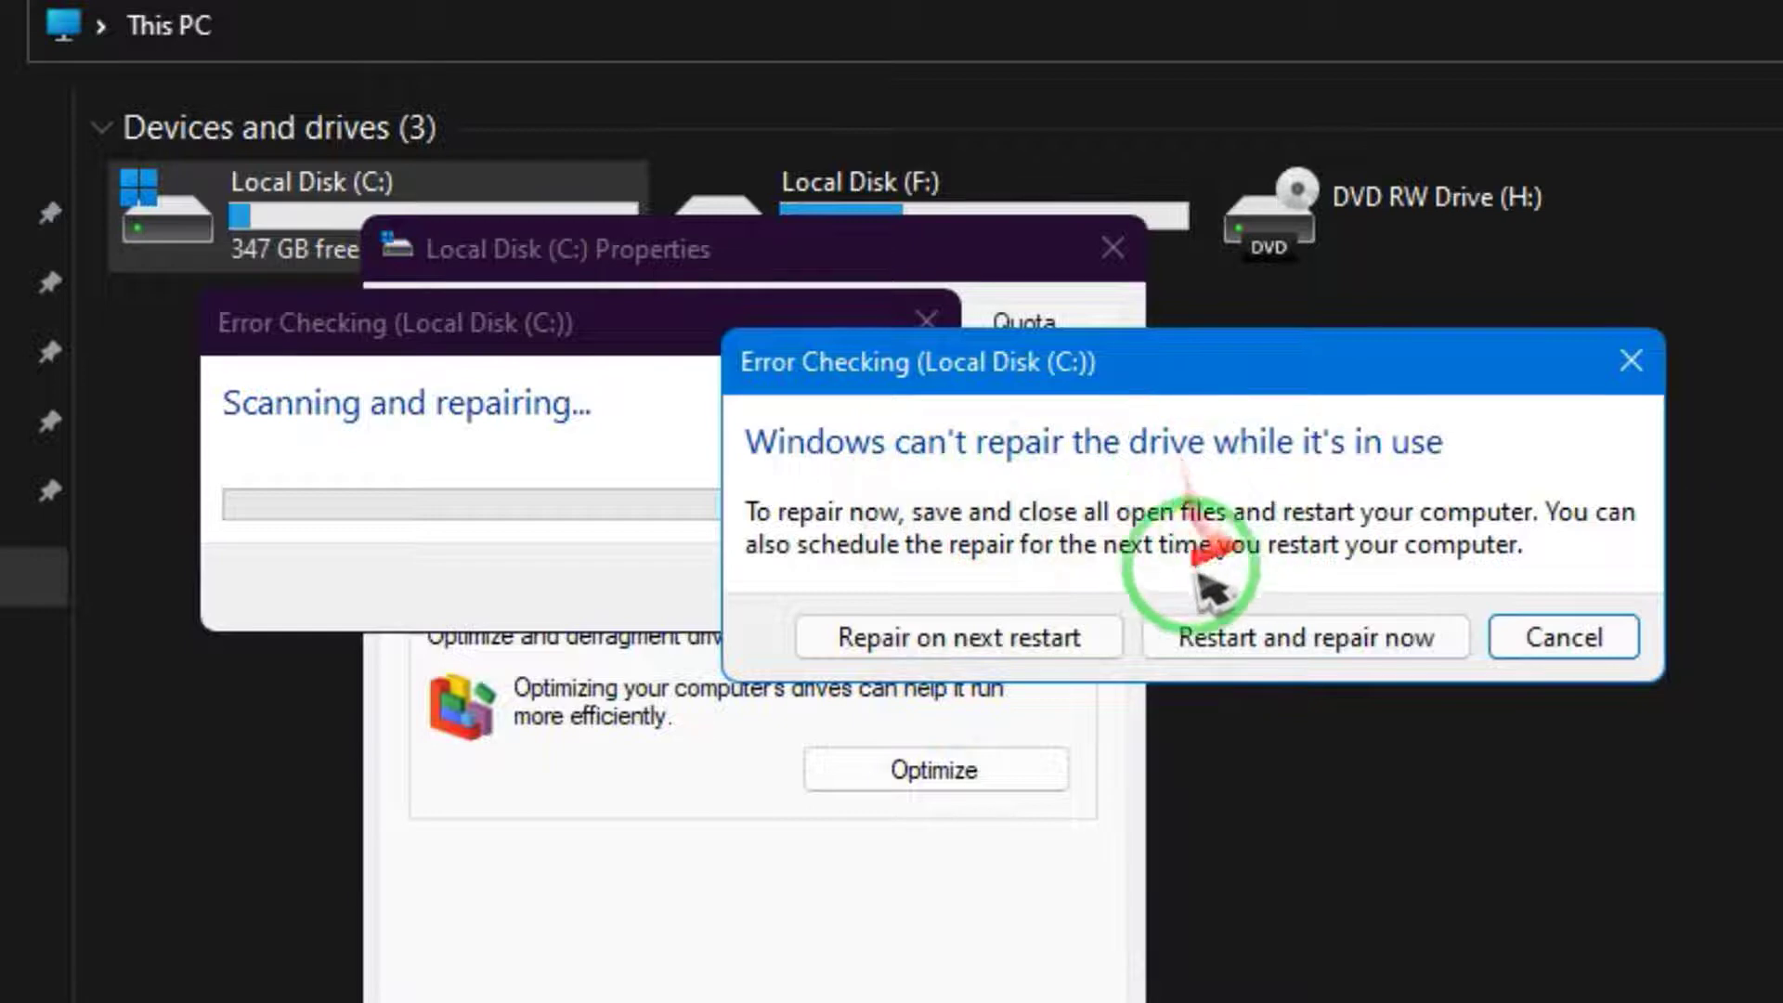
drag(910, 370, 961, 446)
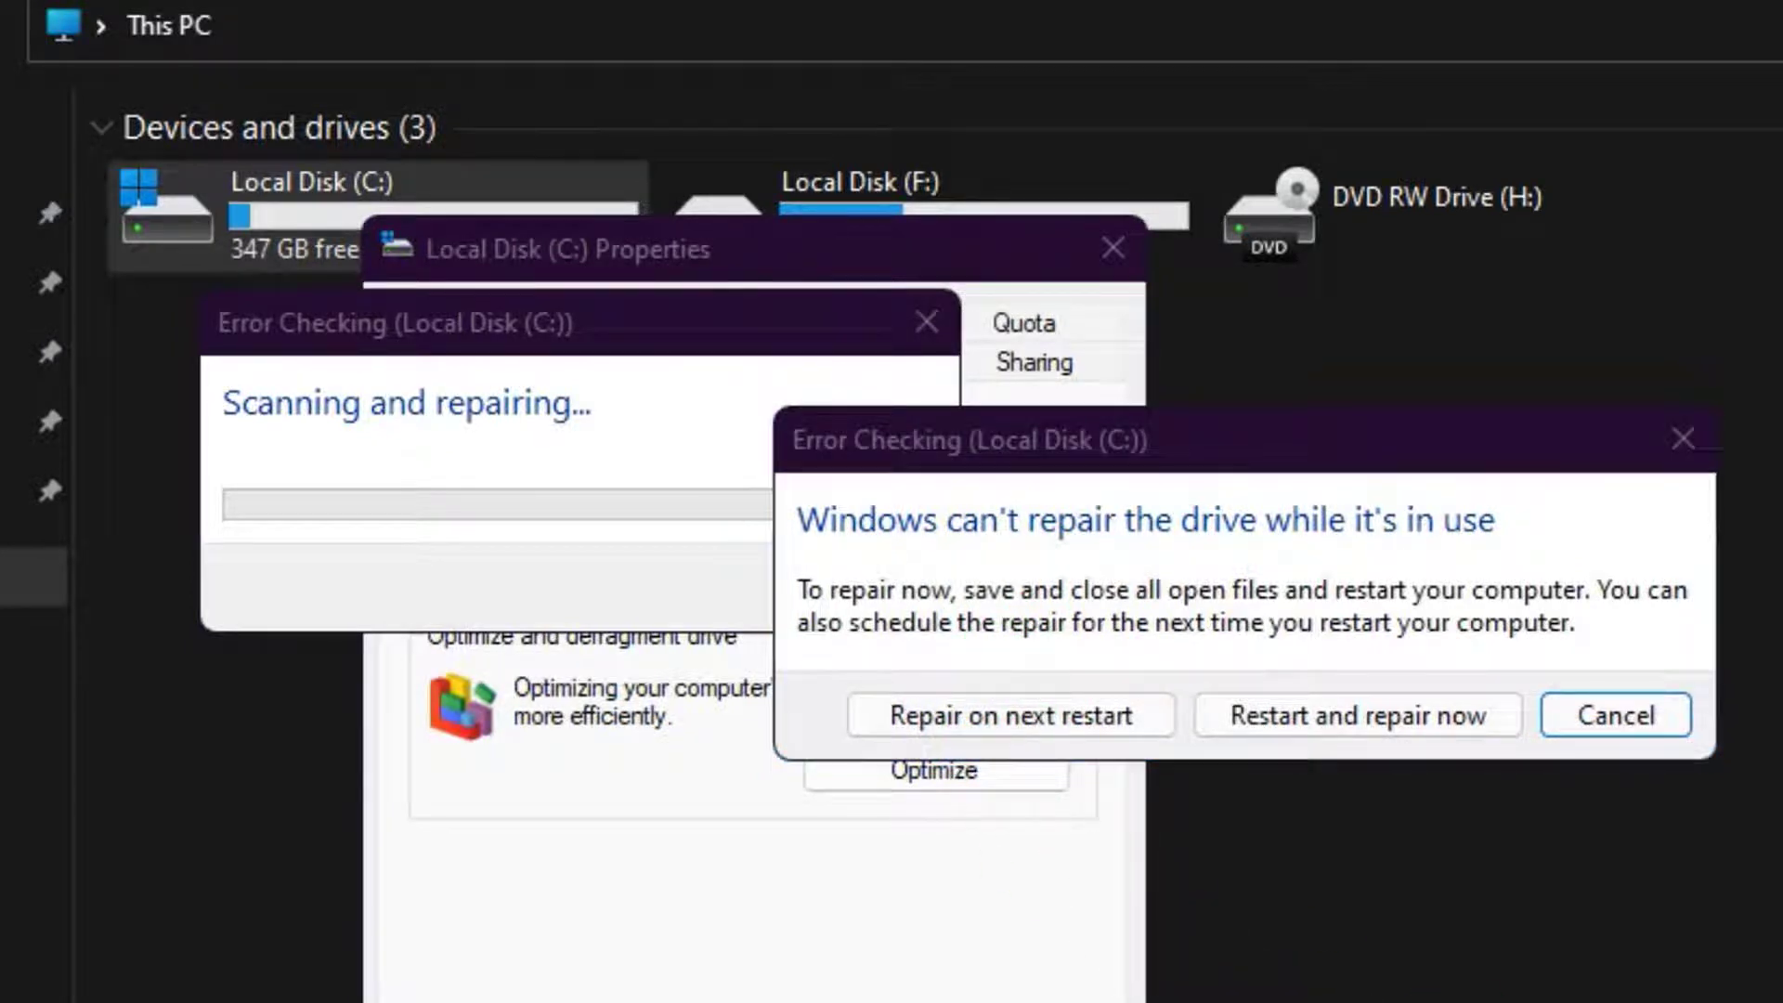
click(1150, 743)
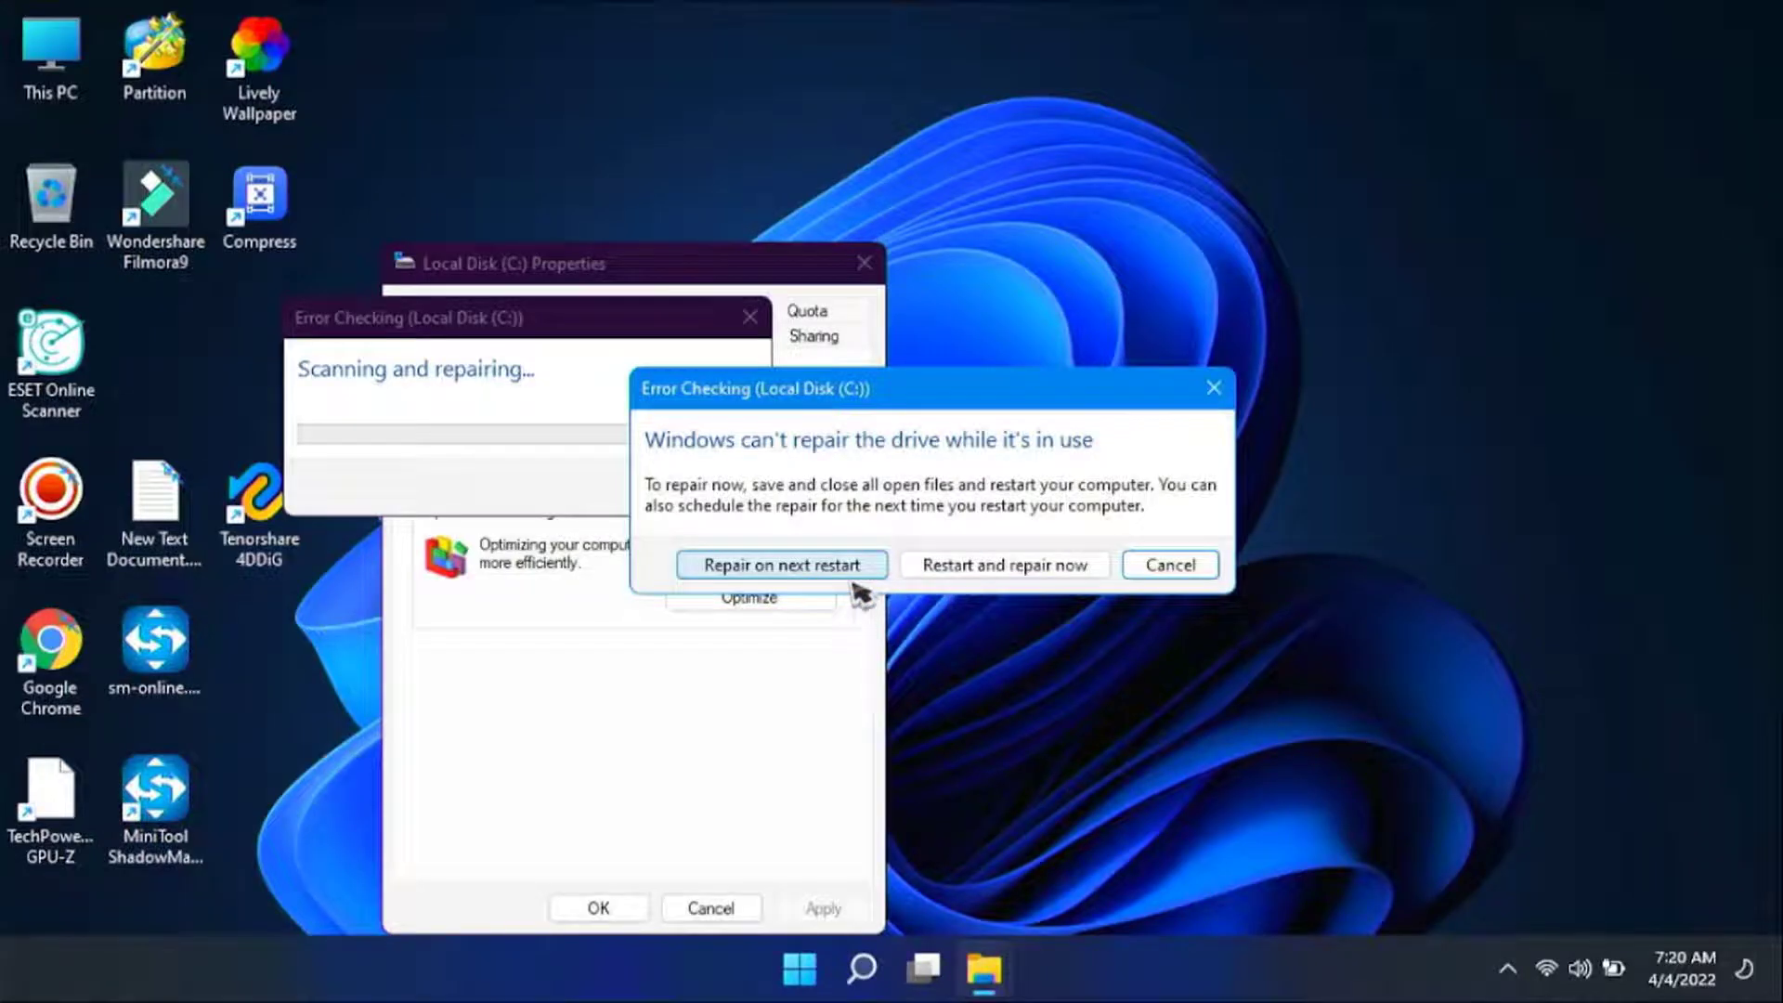
click(1028, 574)
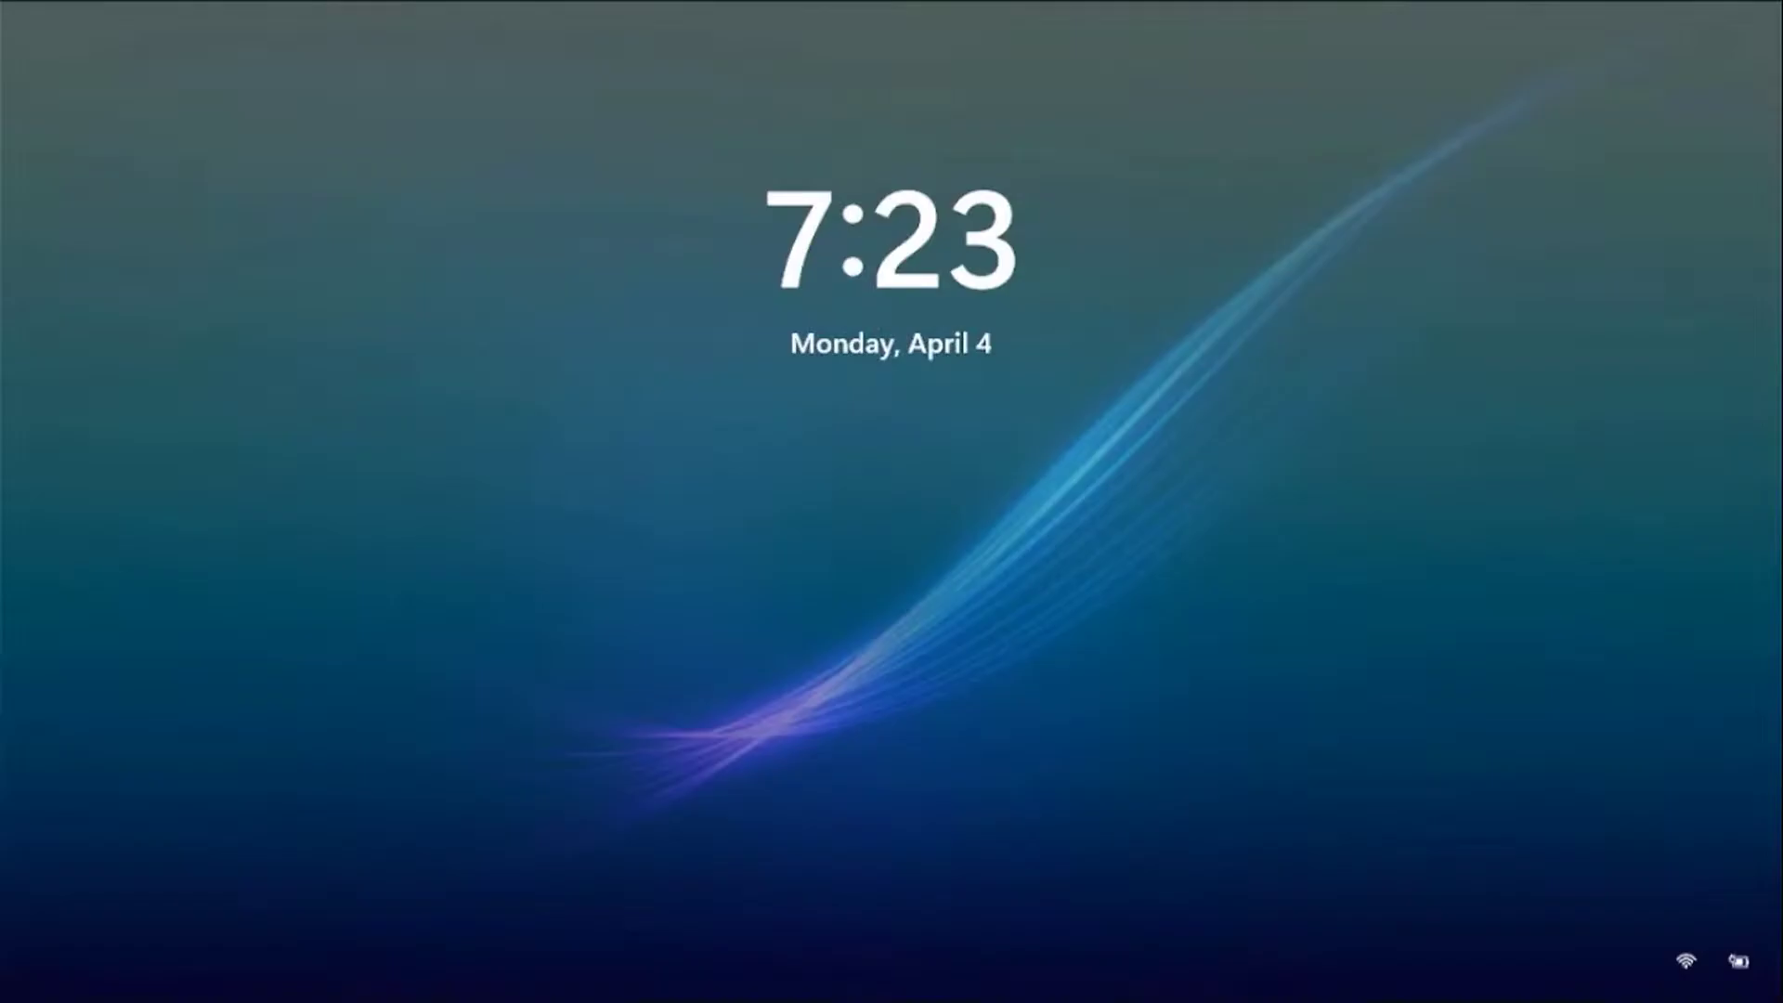
key(Return)
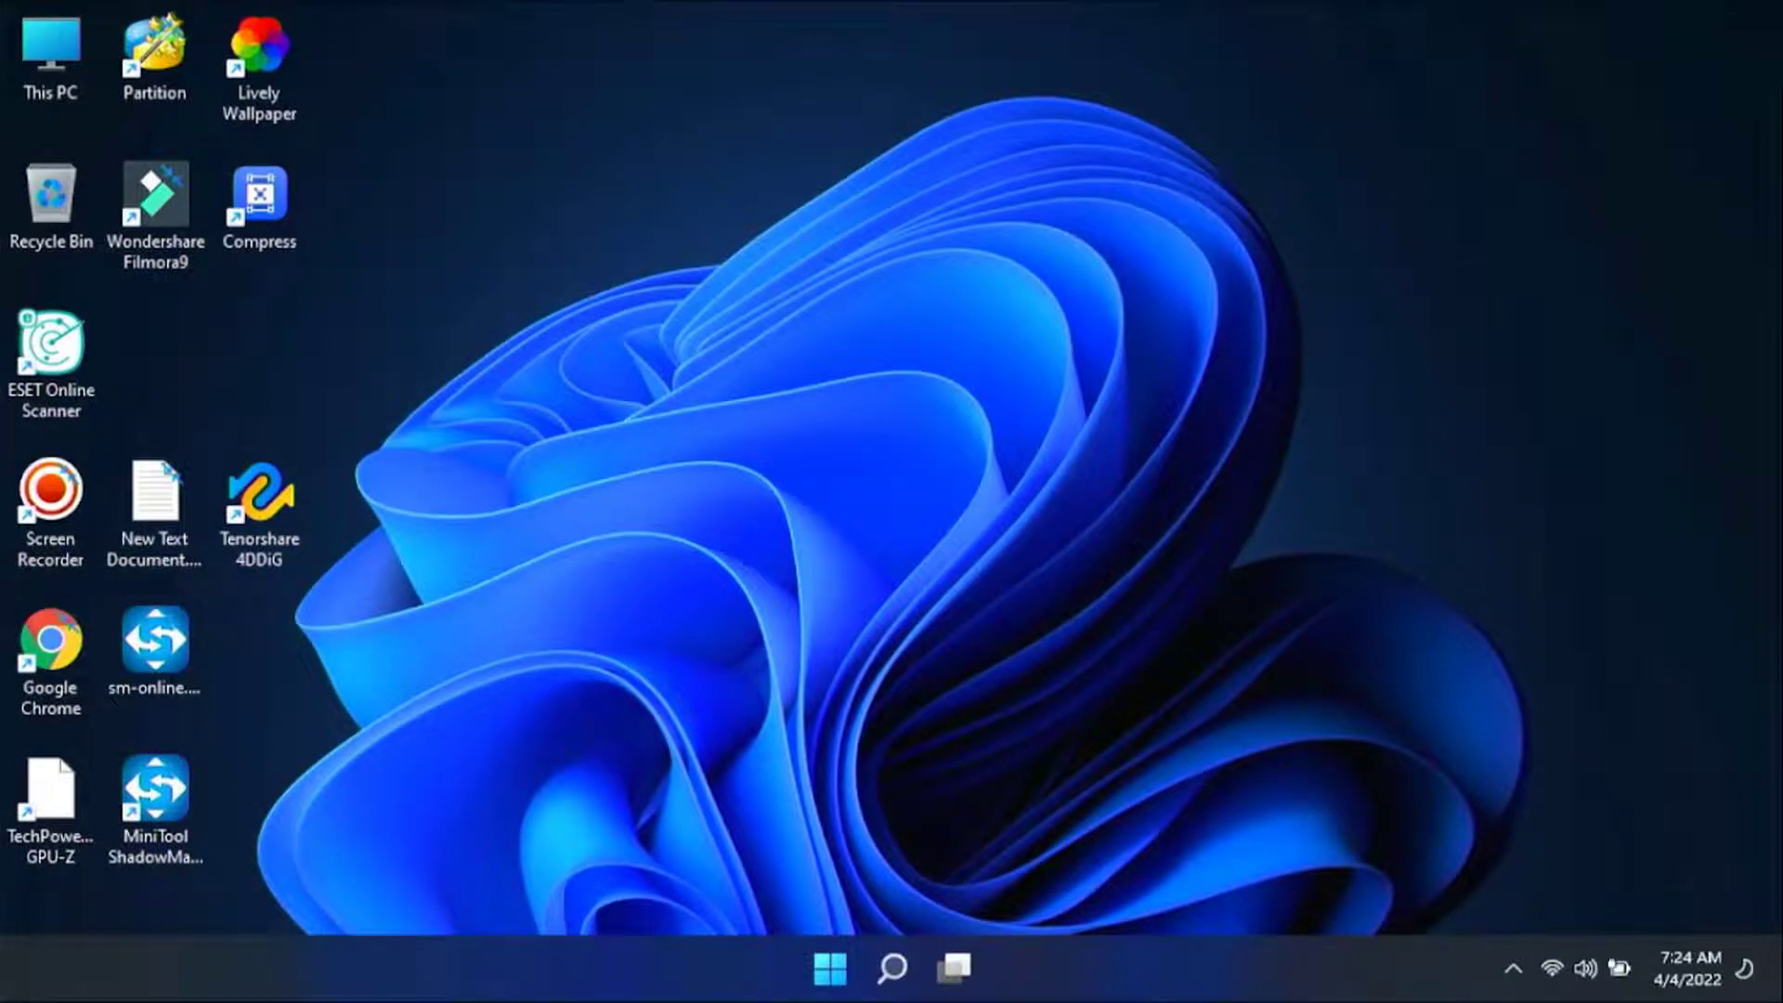
- Open the properties of Local Disk (C:) from This PC and run an error-checking scan of the drive
click(25, 52)
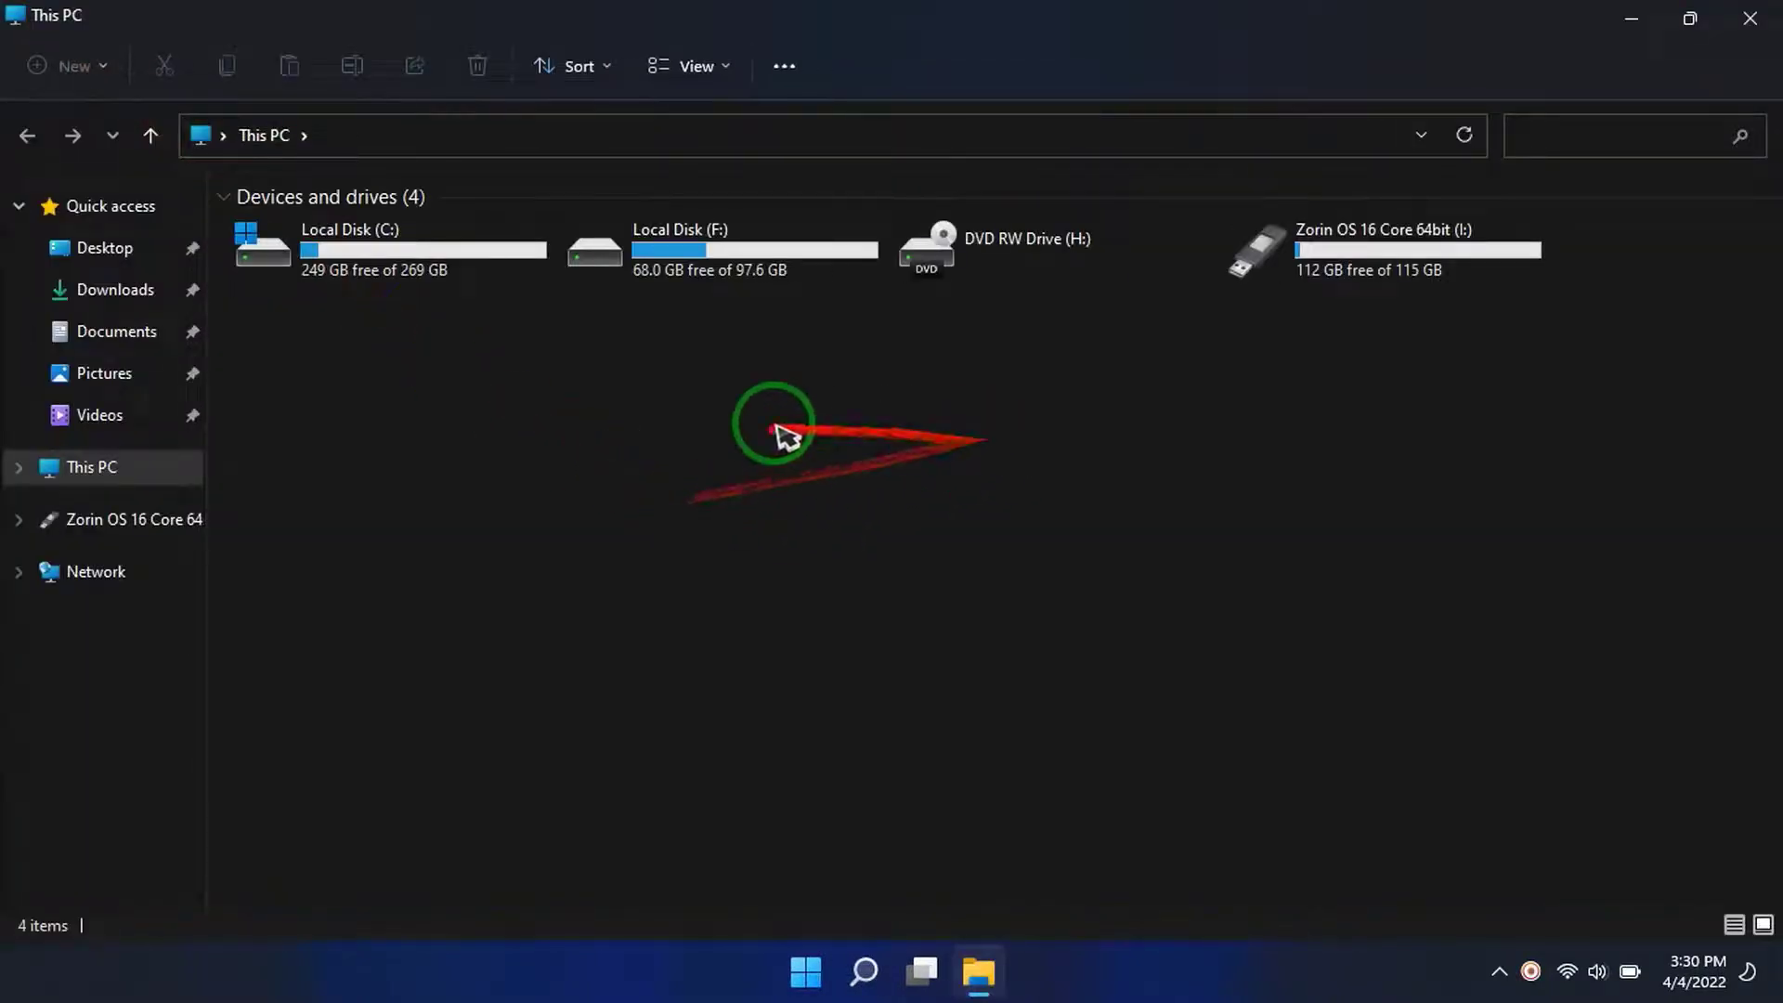
click(377, 272)
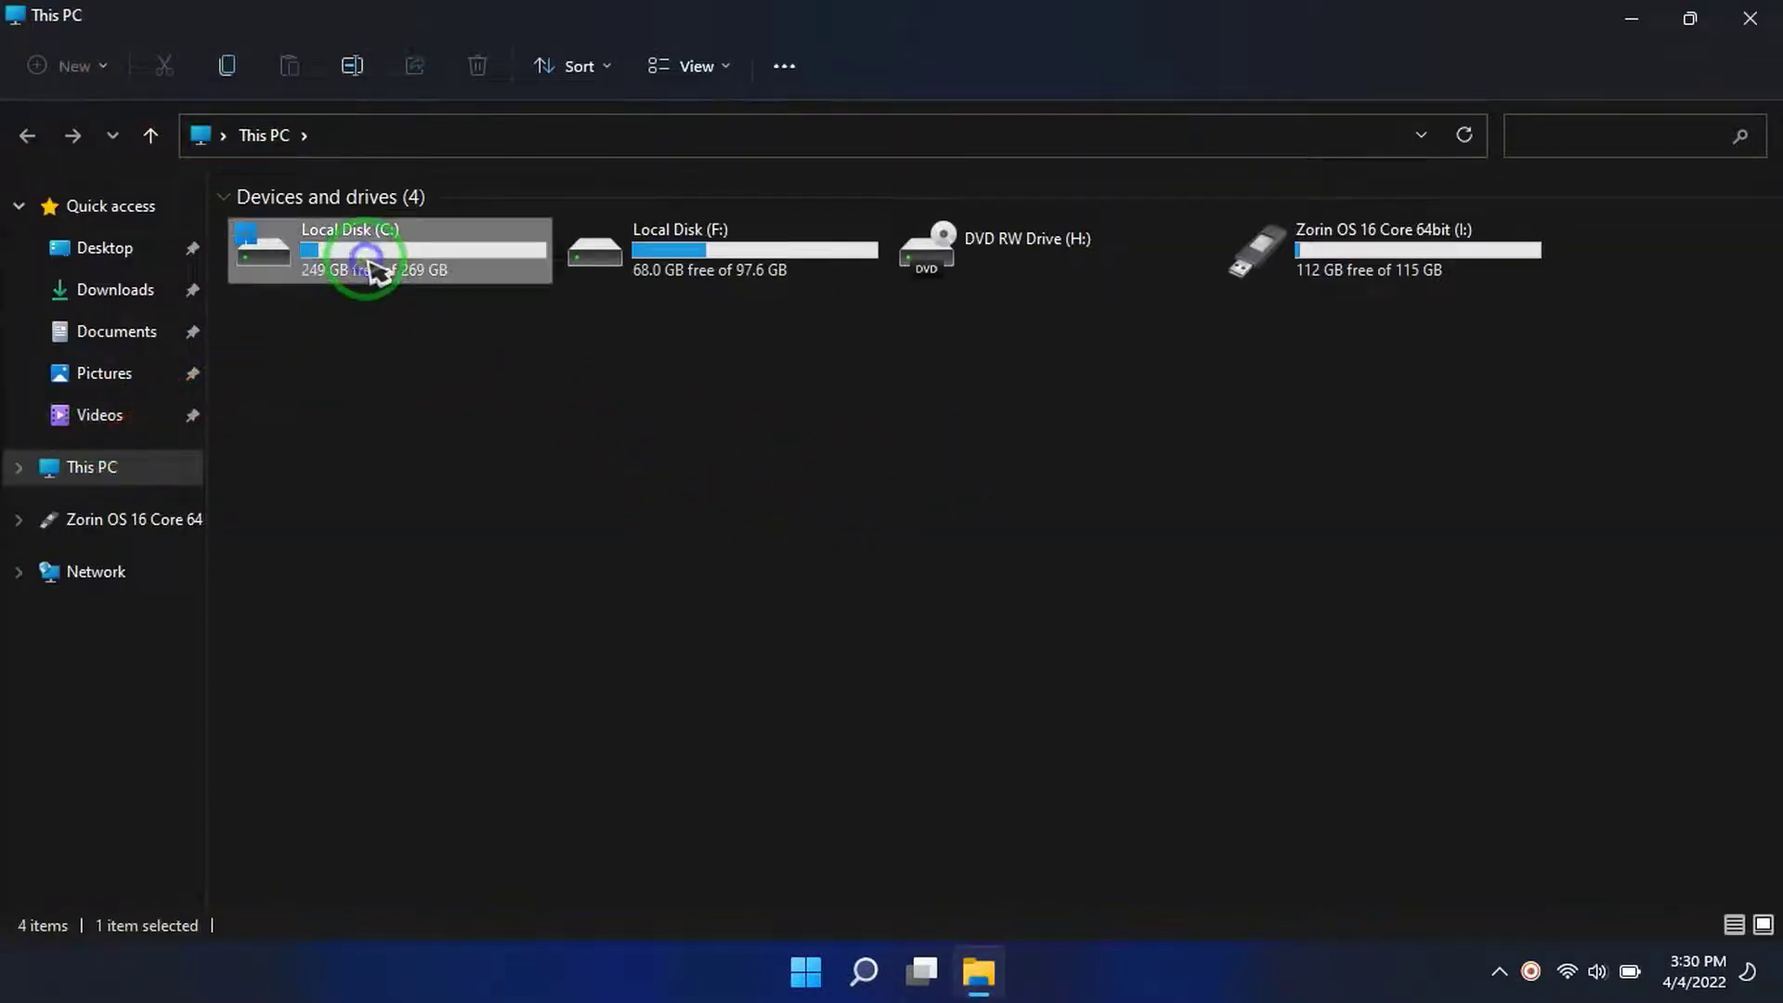
right_click(403, 314)
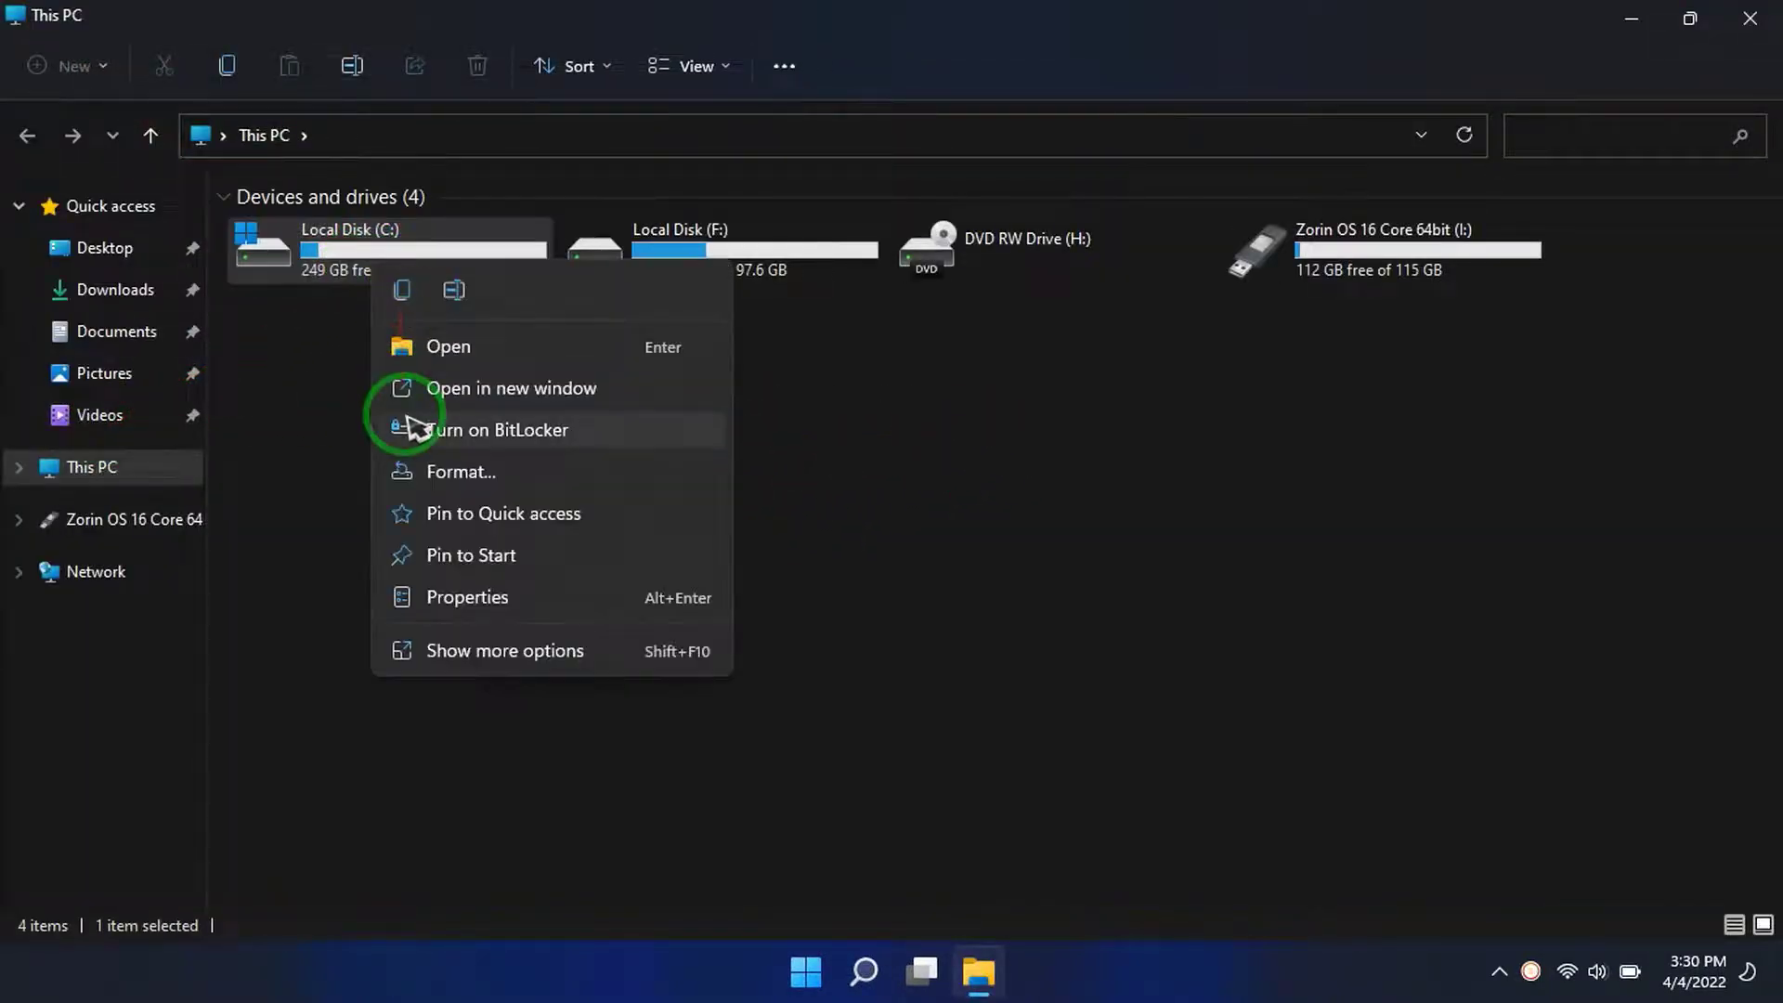
click(468, 594)
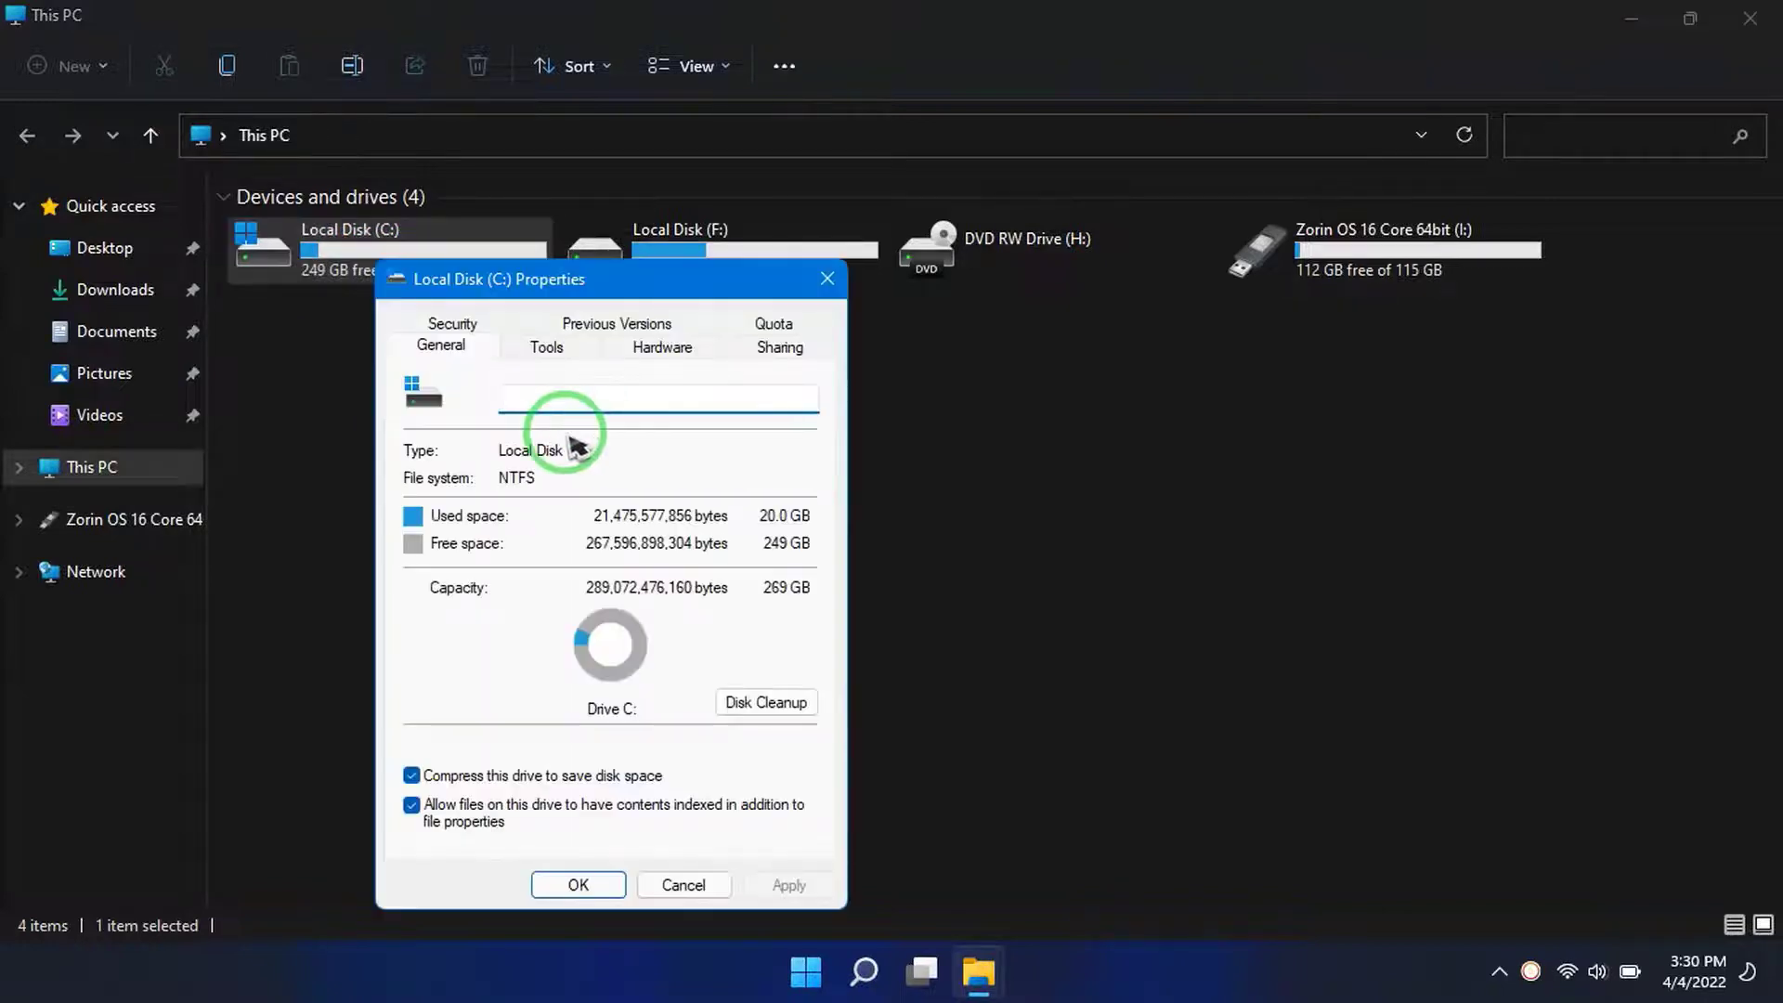
click(597, 362)
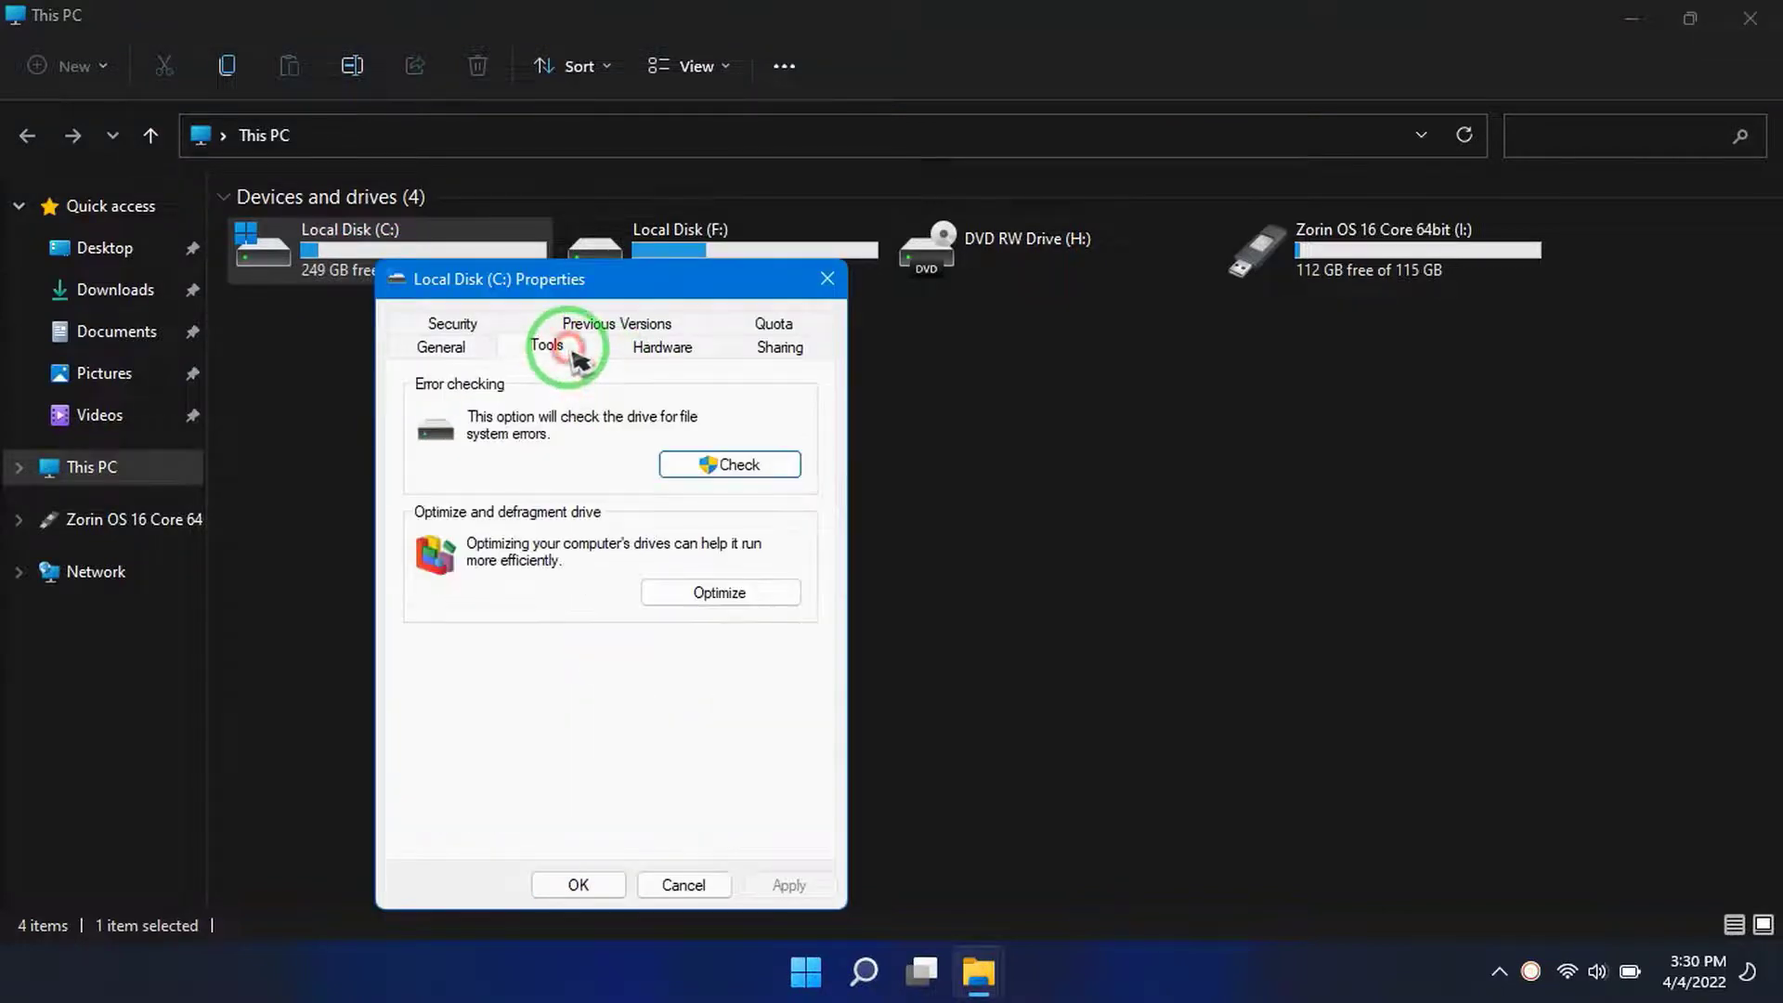
click(706, 469)
click(682, 475)
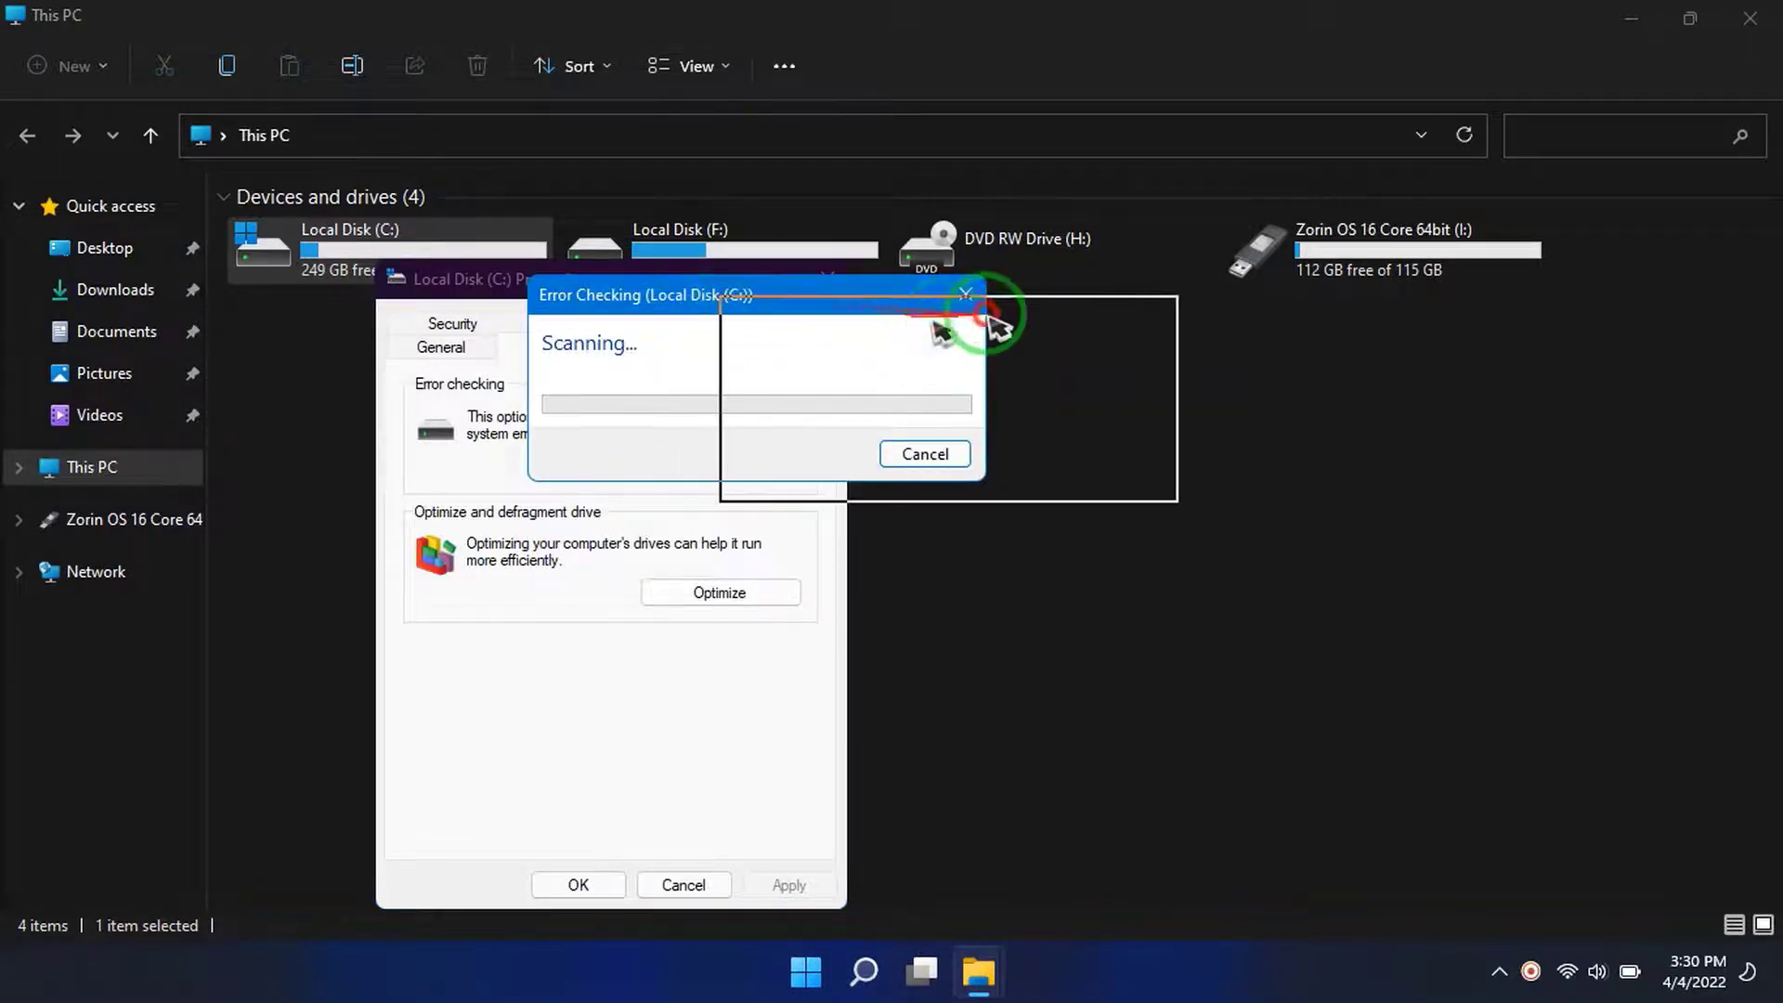
drag(999, 325, 1073, 330)
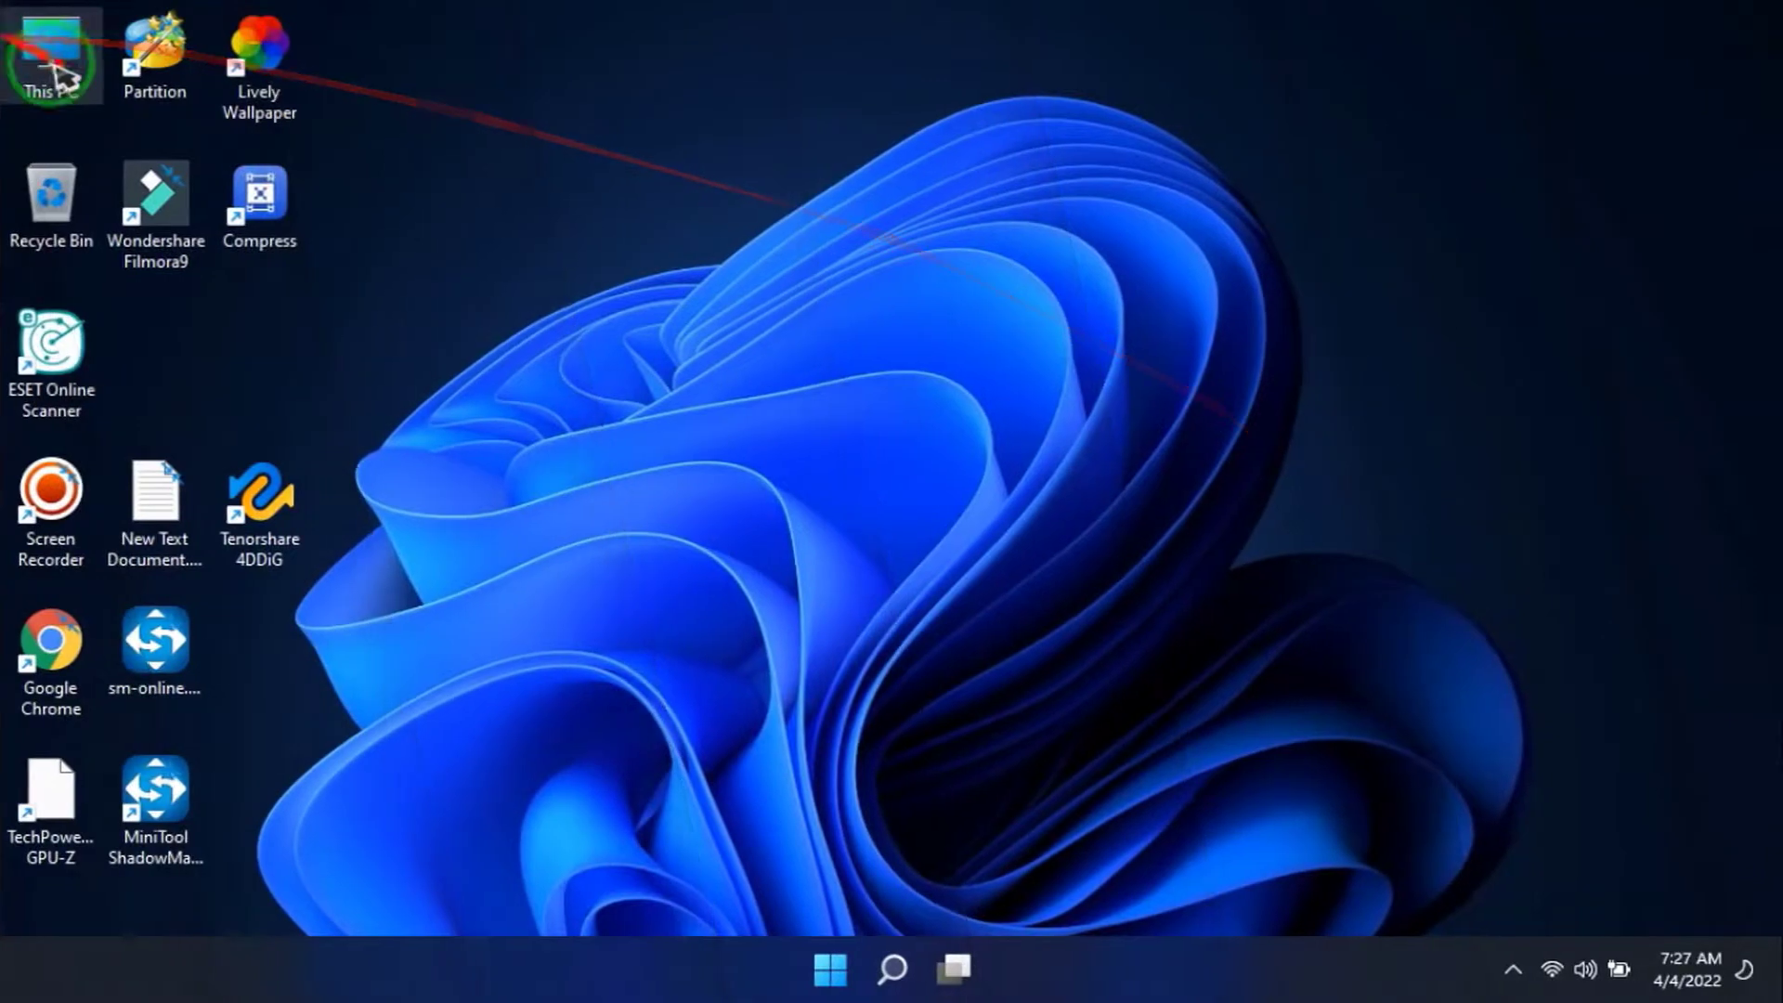
- Open Computer Management for This PC and display Disk Management
right_click(57, 74)
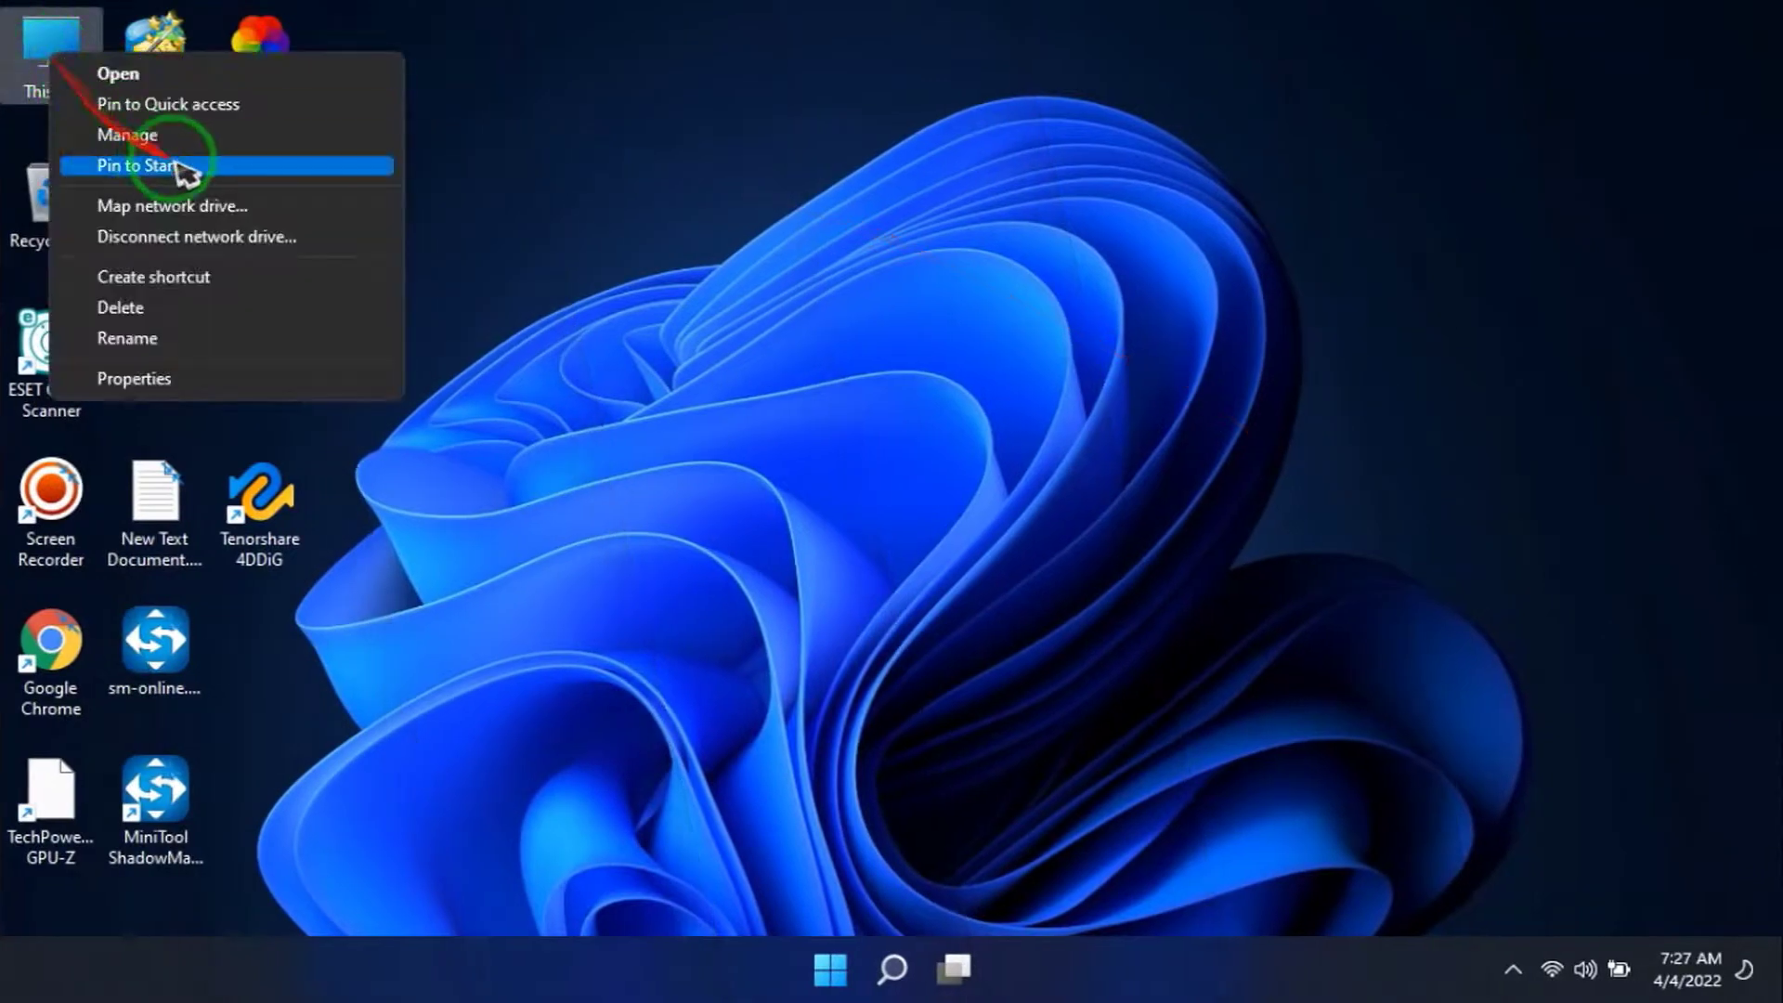
click(186, 141)
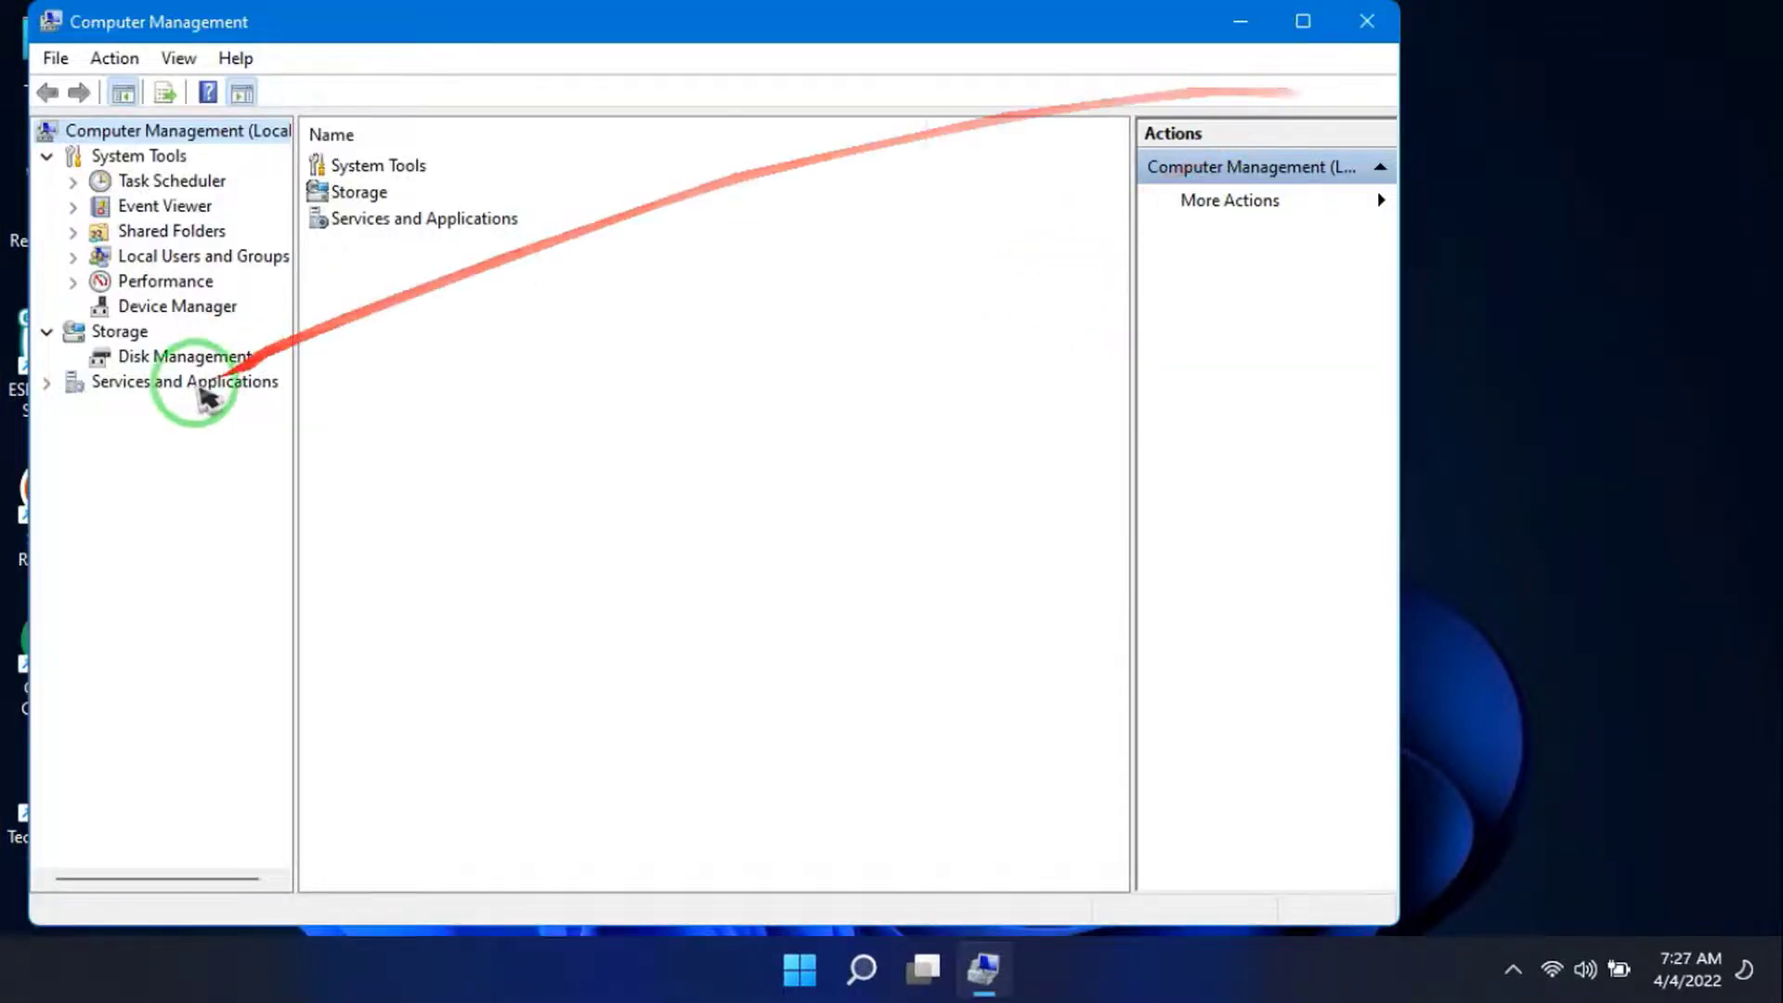
click(163, 361)
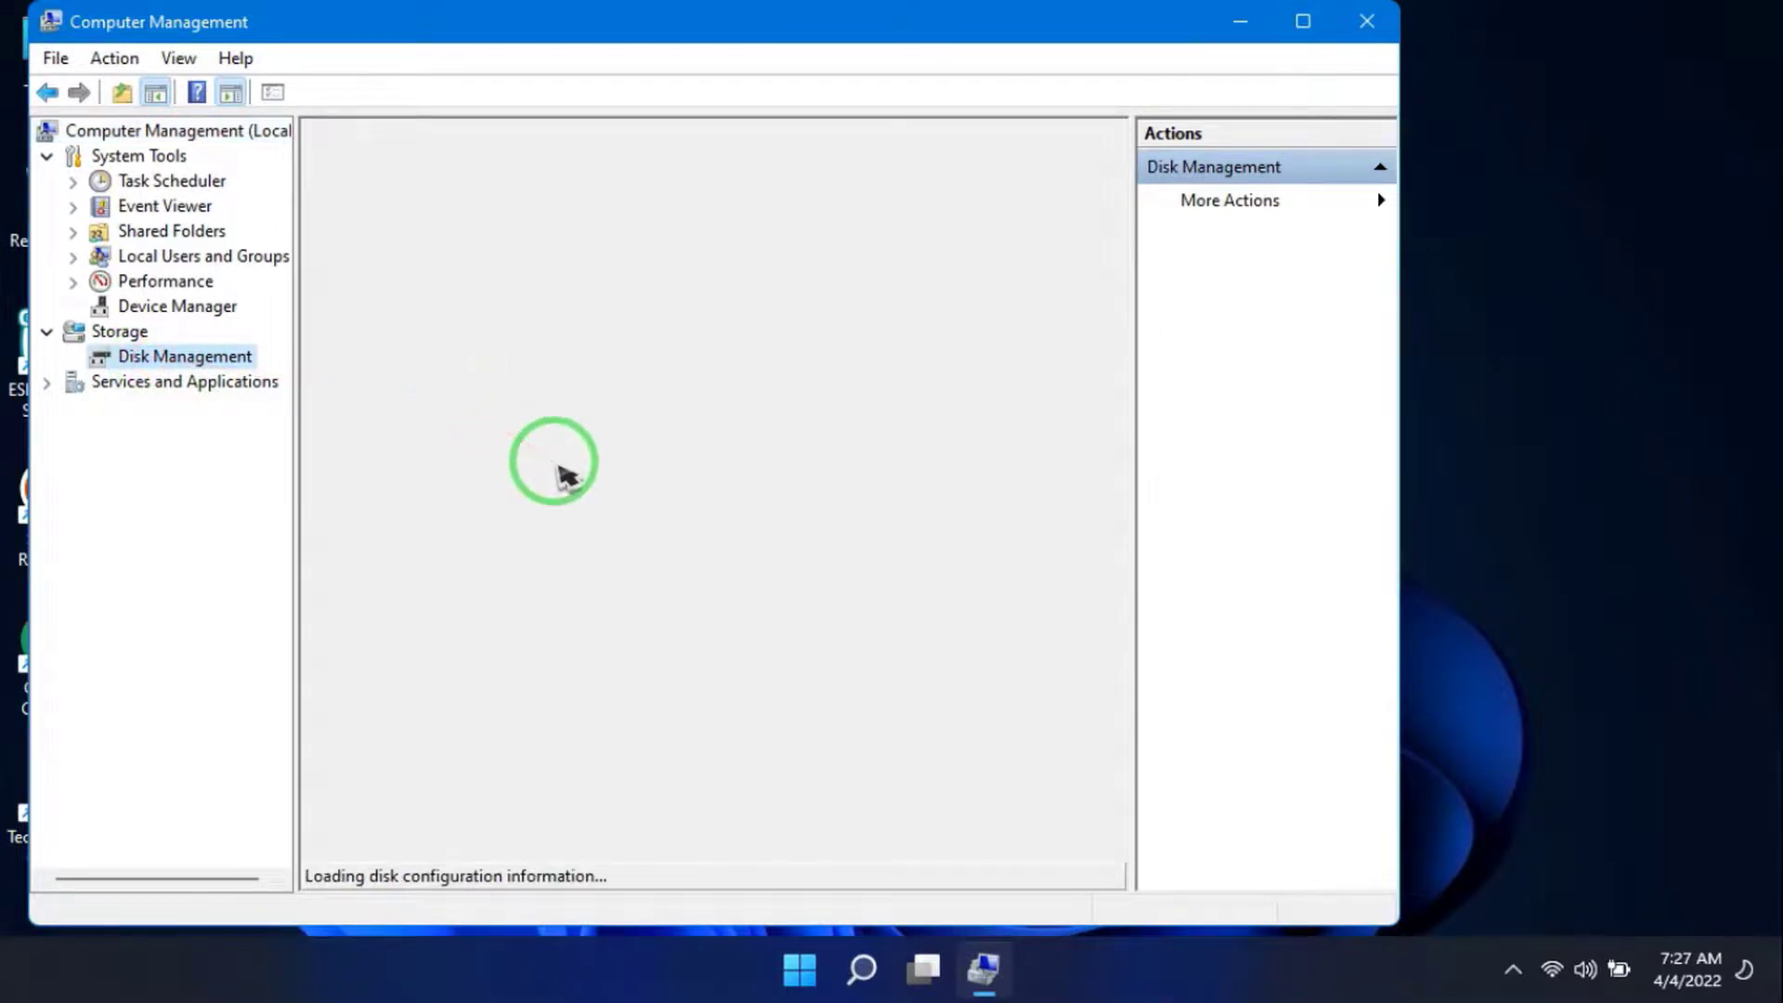
drag(657, 21, 934, 51)
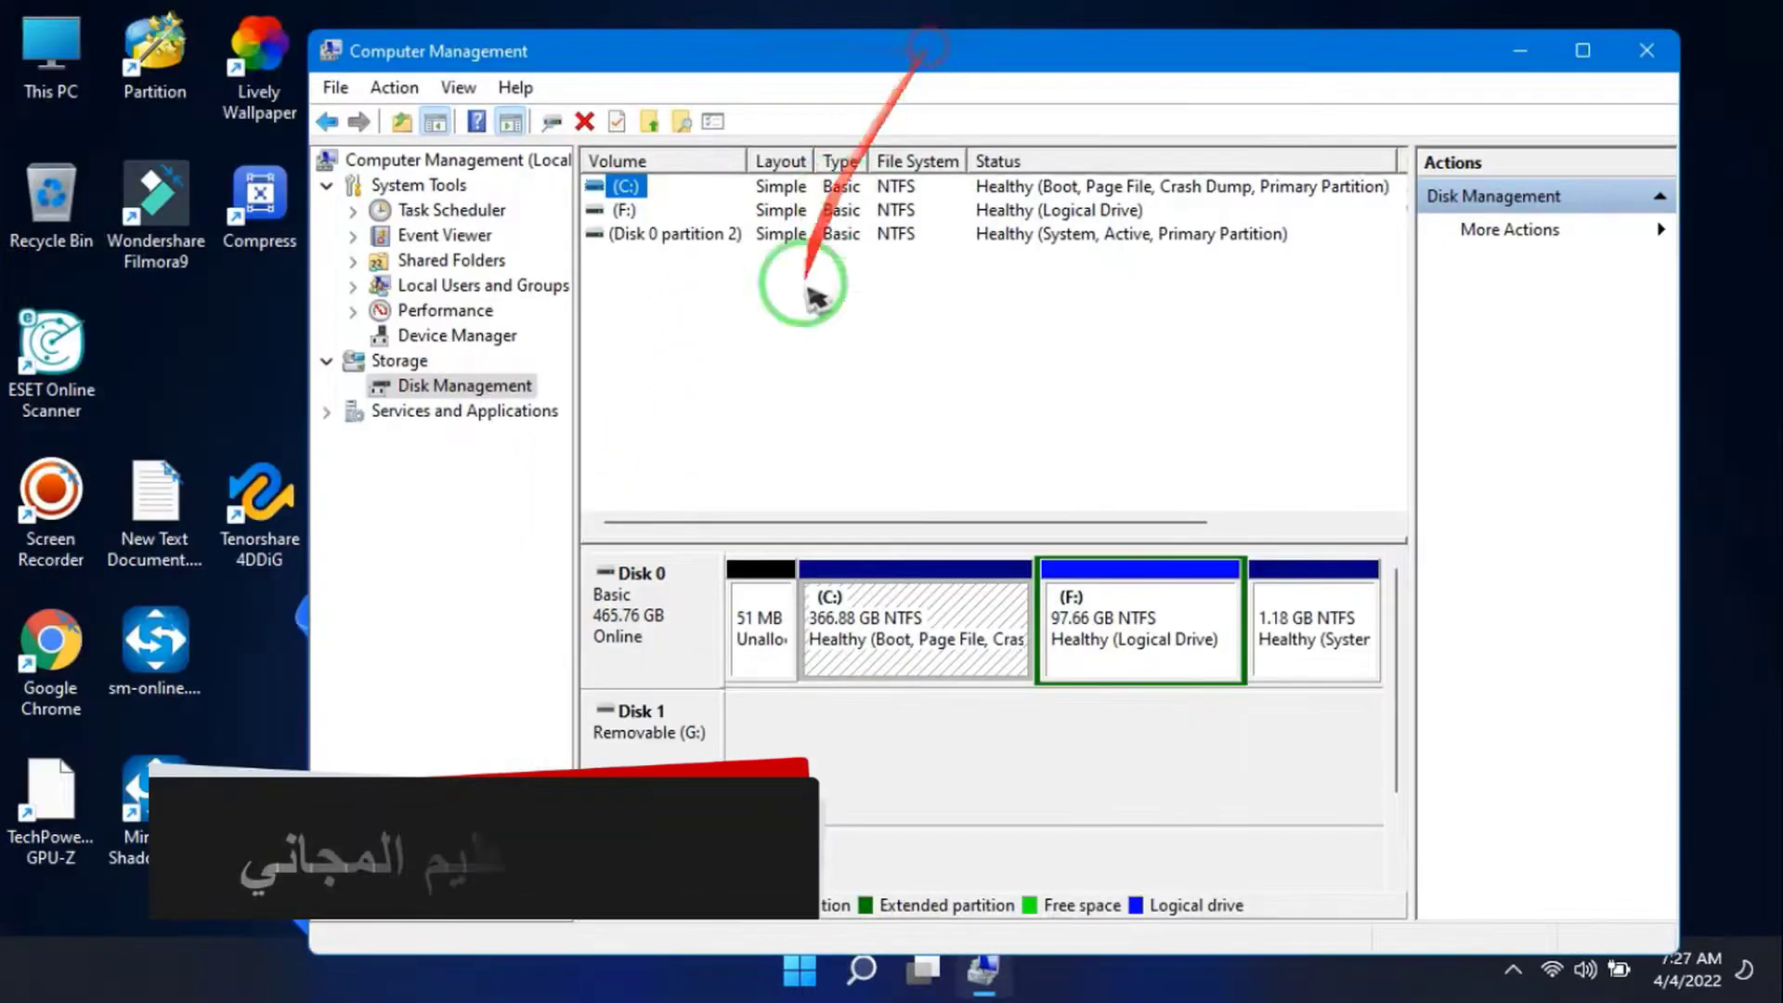
- Shrink the C: volume on Disk 0 by 100000 MB
click(903, 631)
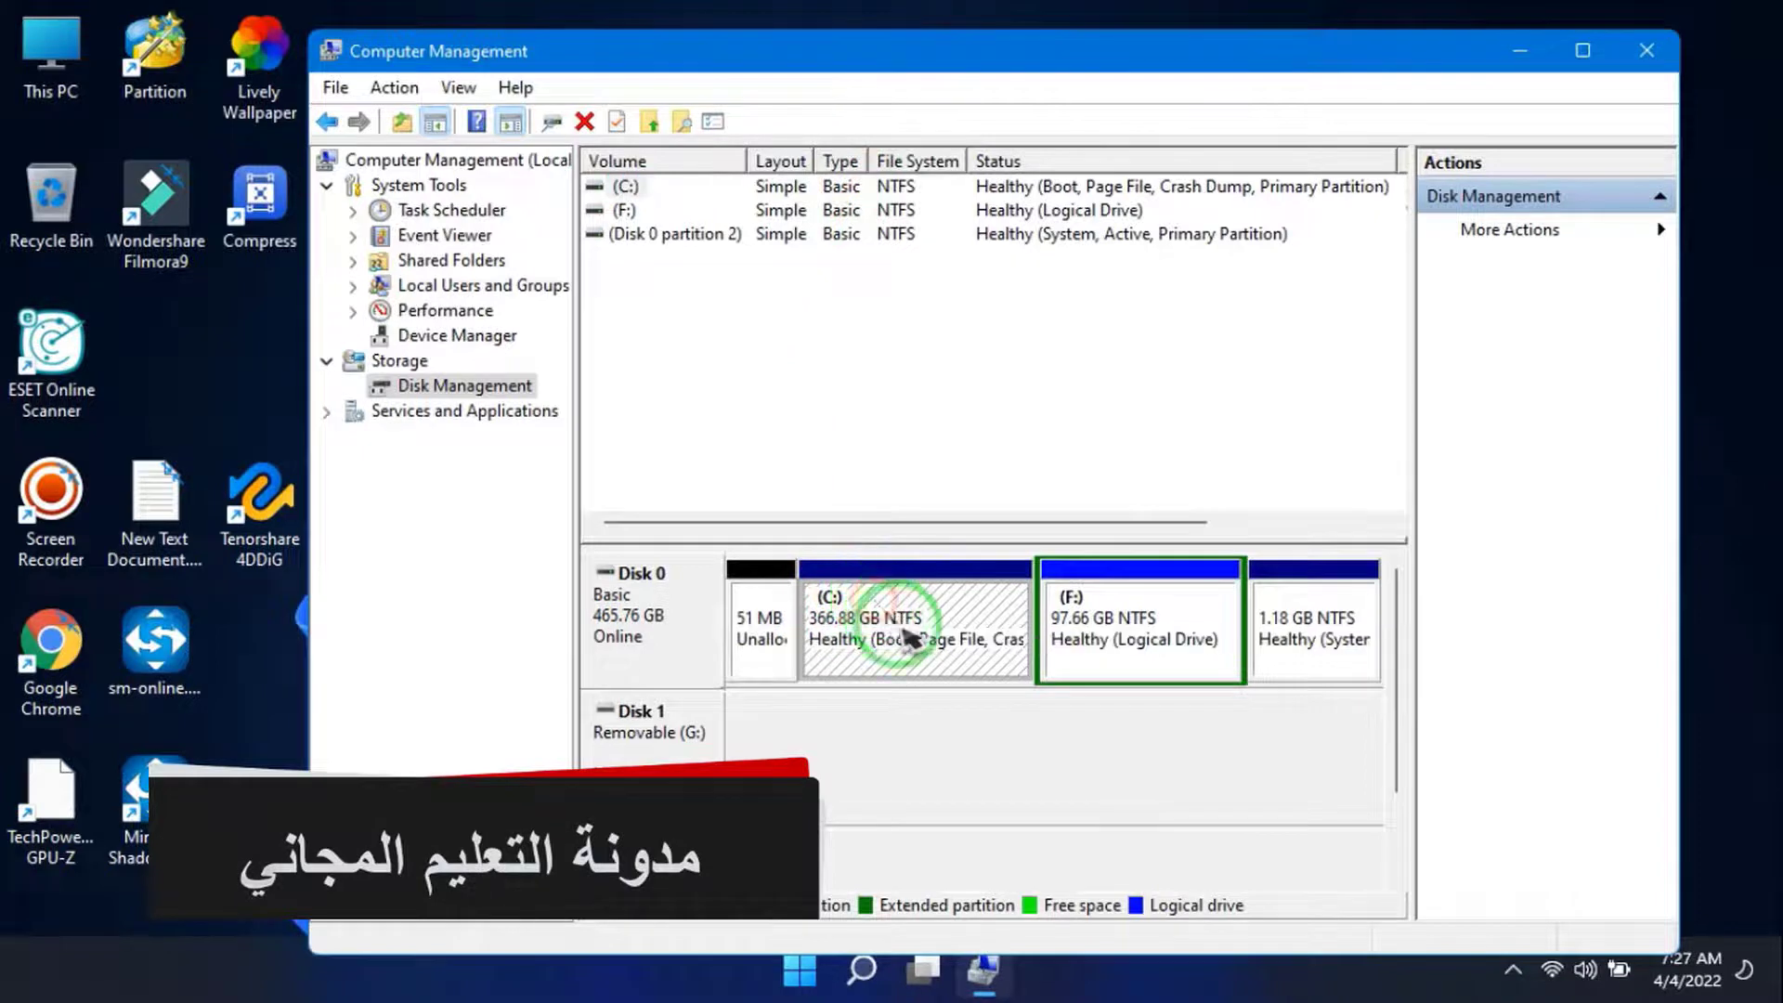
right_click(909, 636)
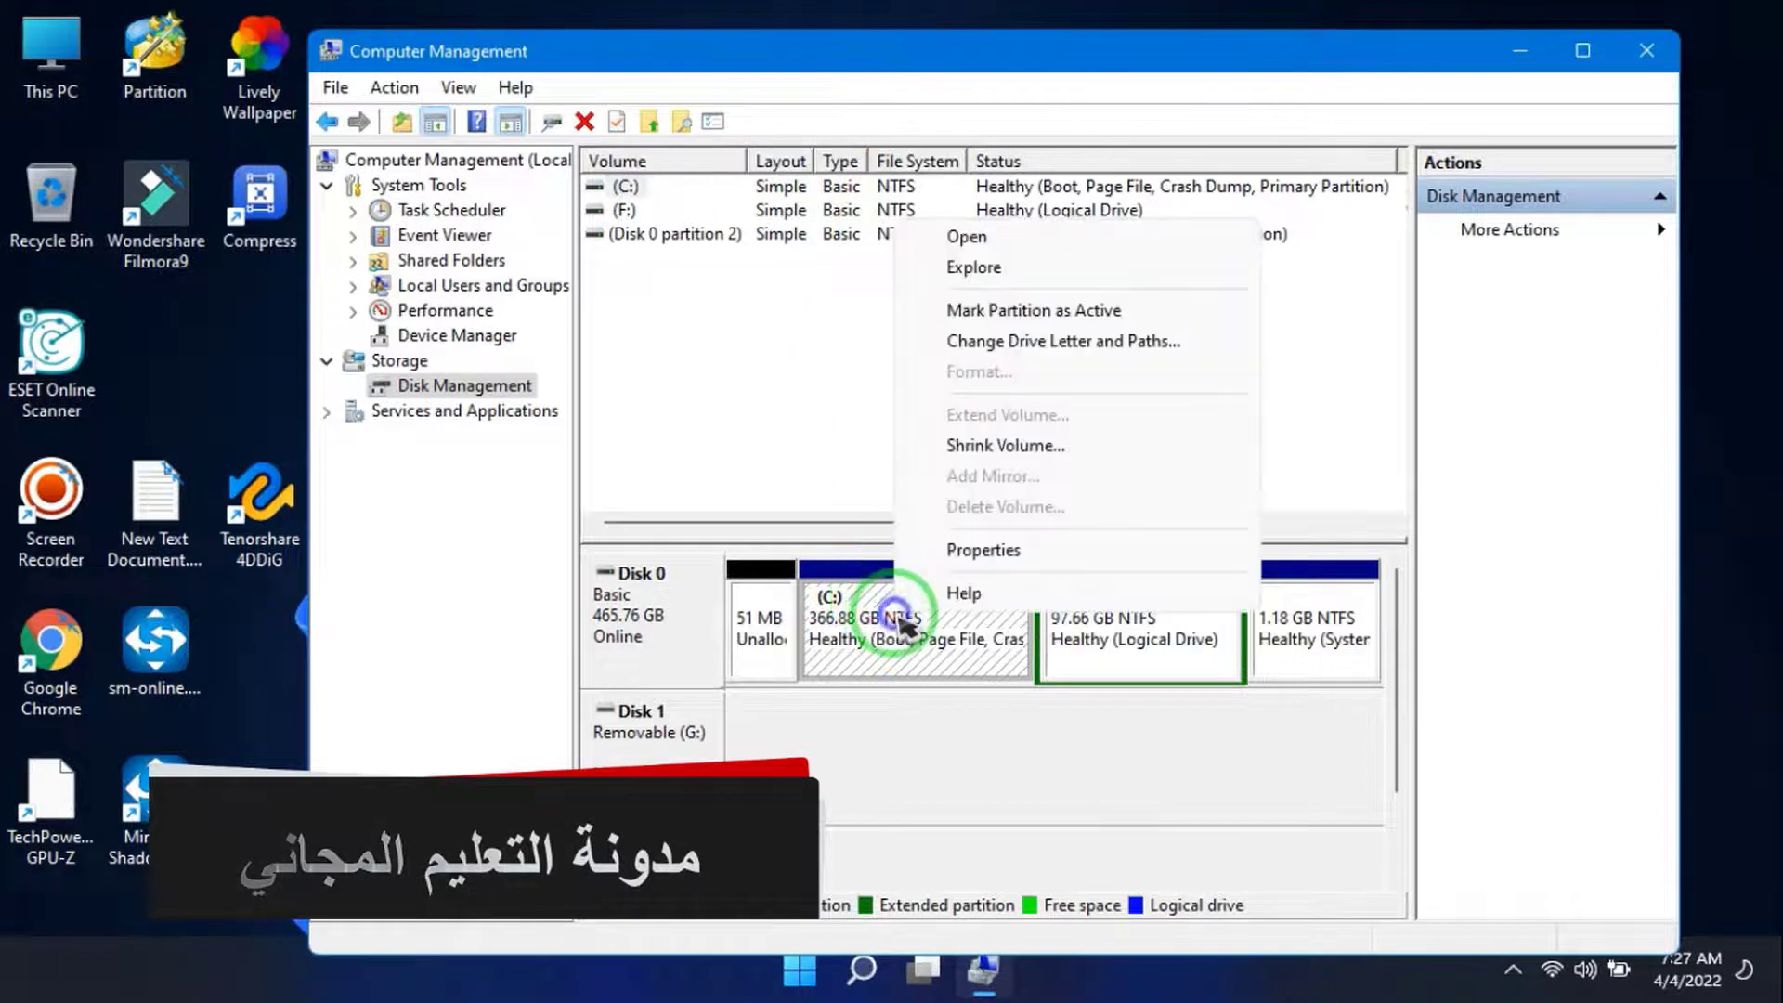
click(1020, 446)
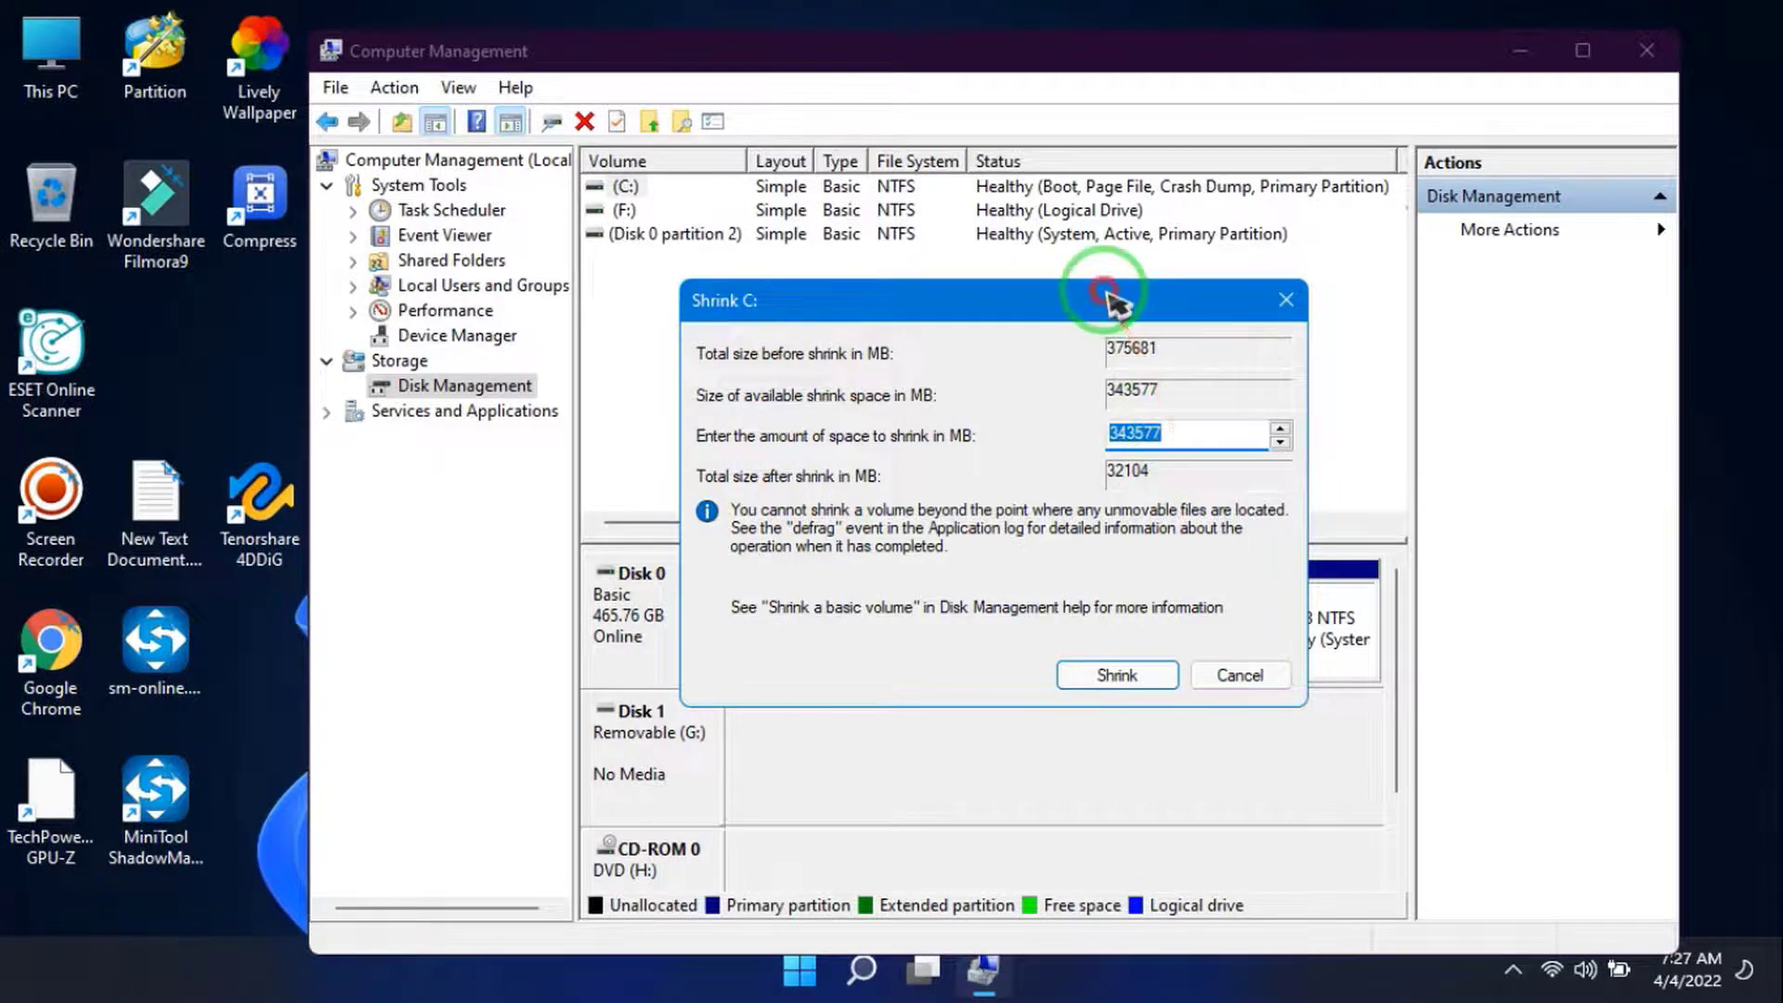
drag(1102, 295, 1055, 117)
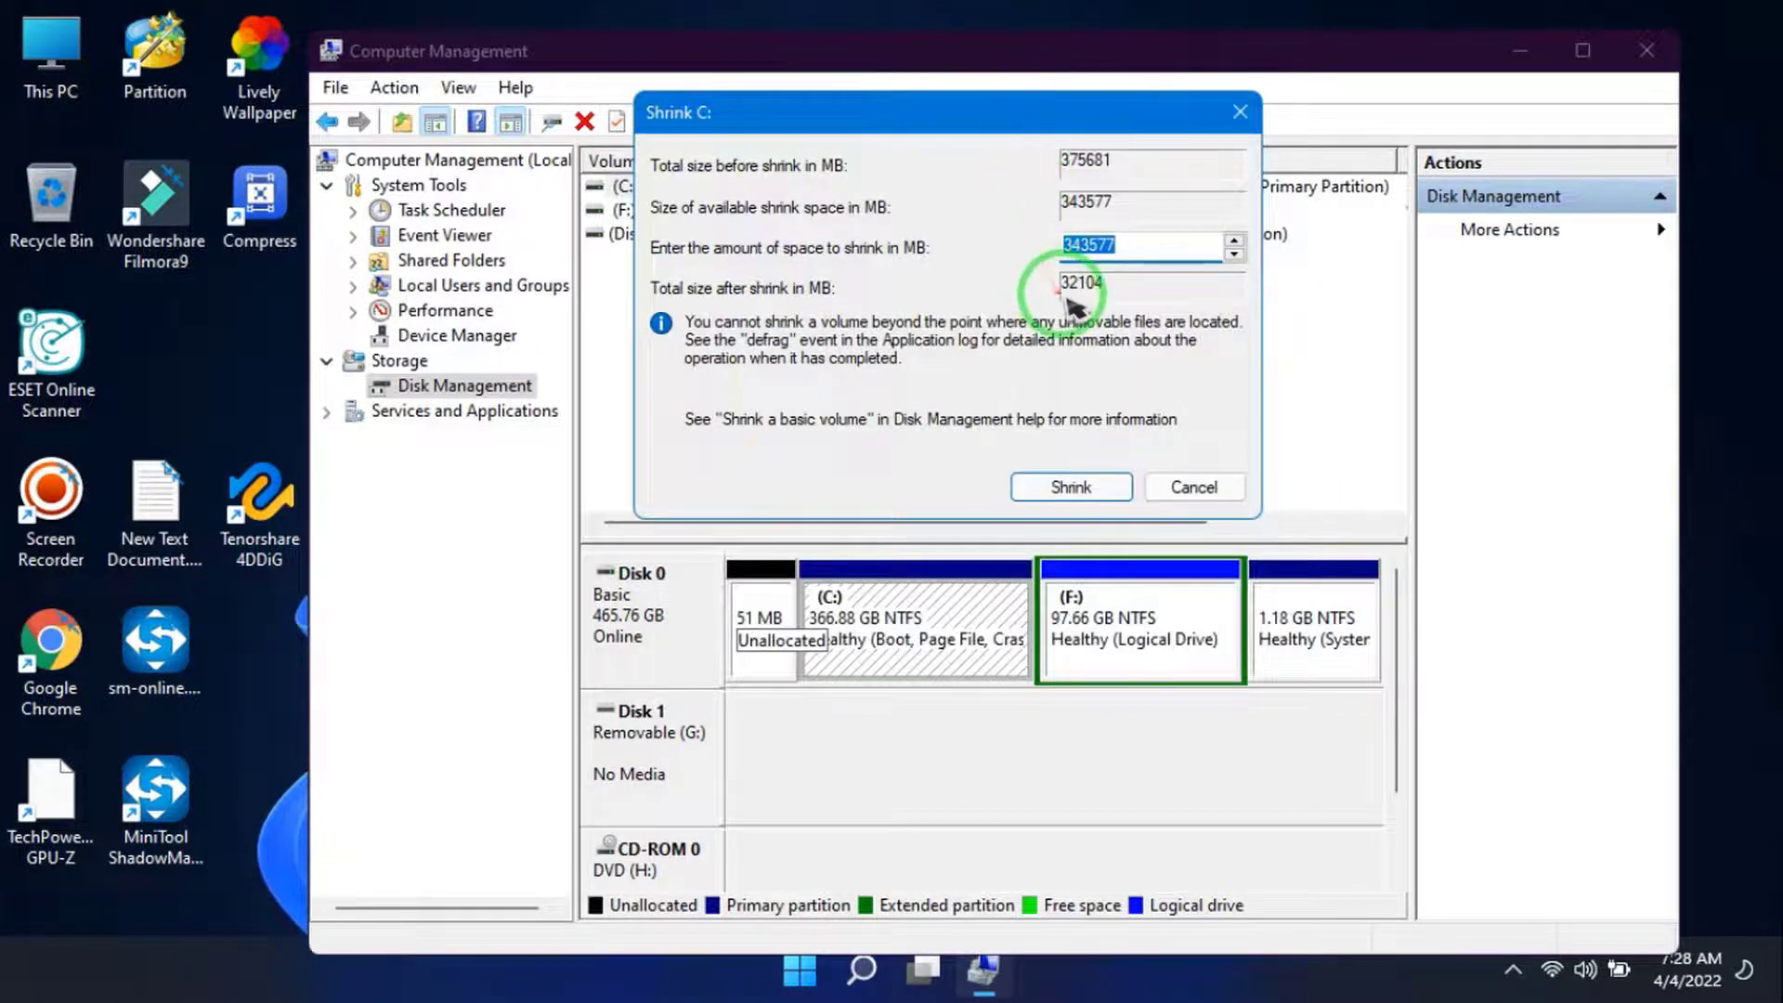
double_click(1132, 240)
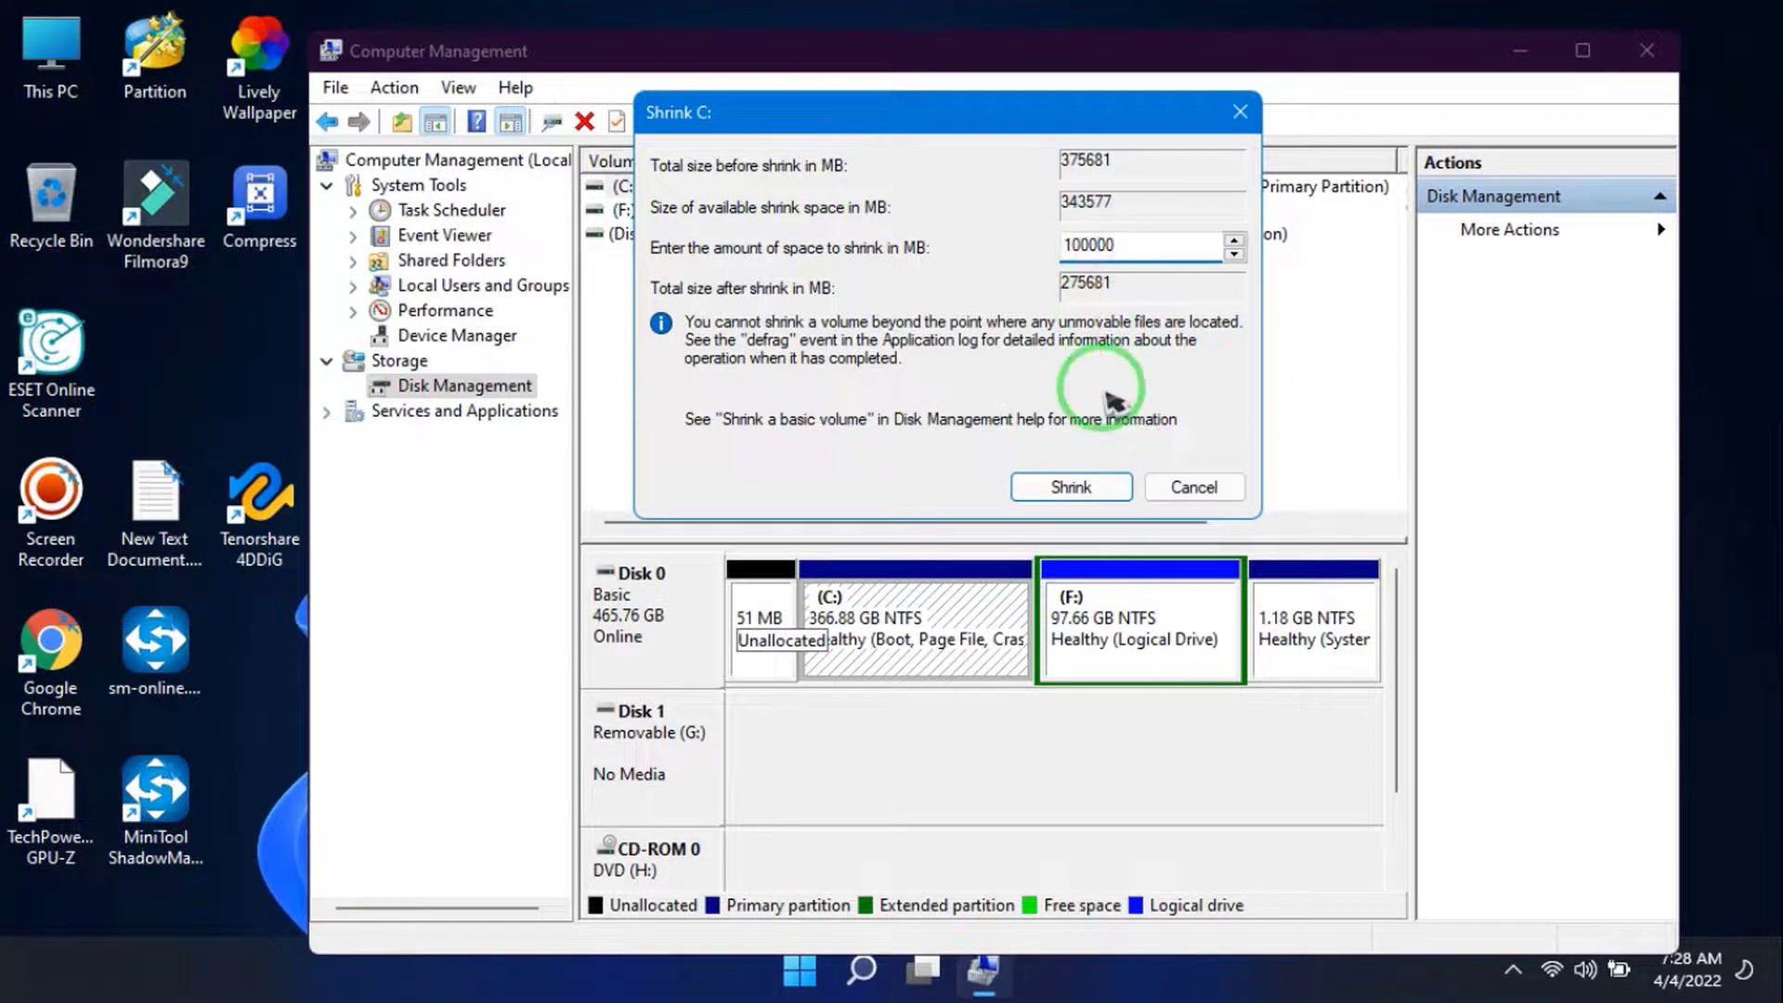
click(1071, 483)
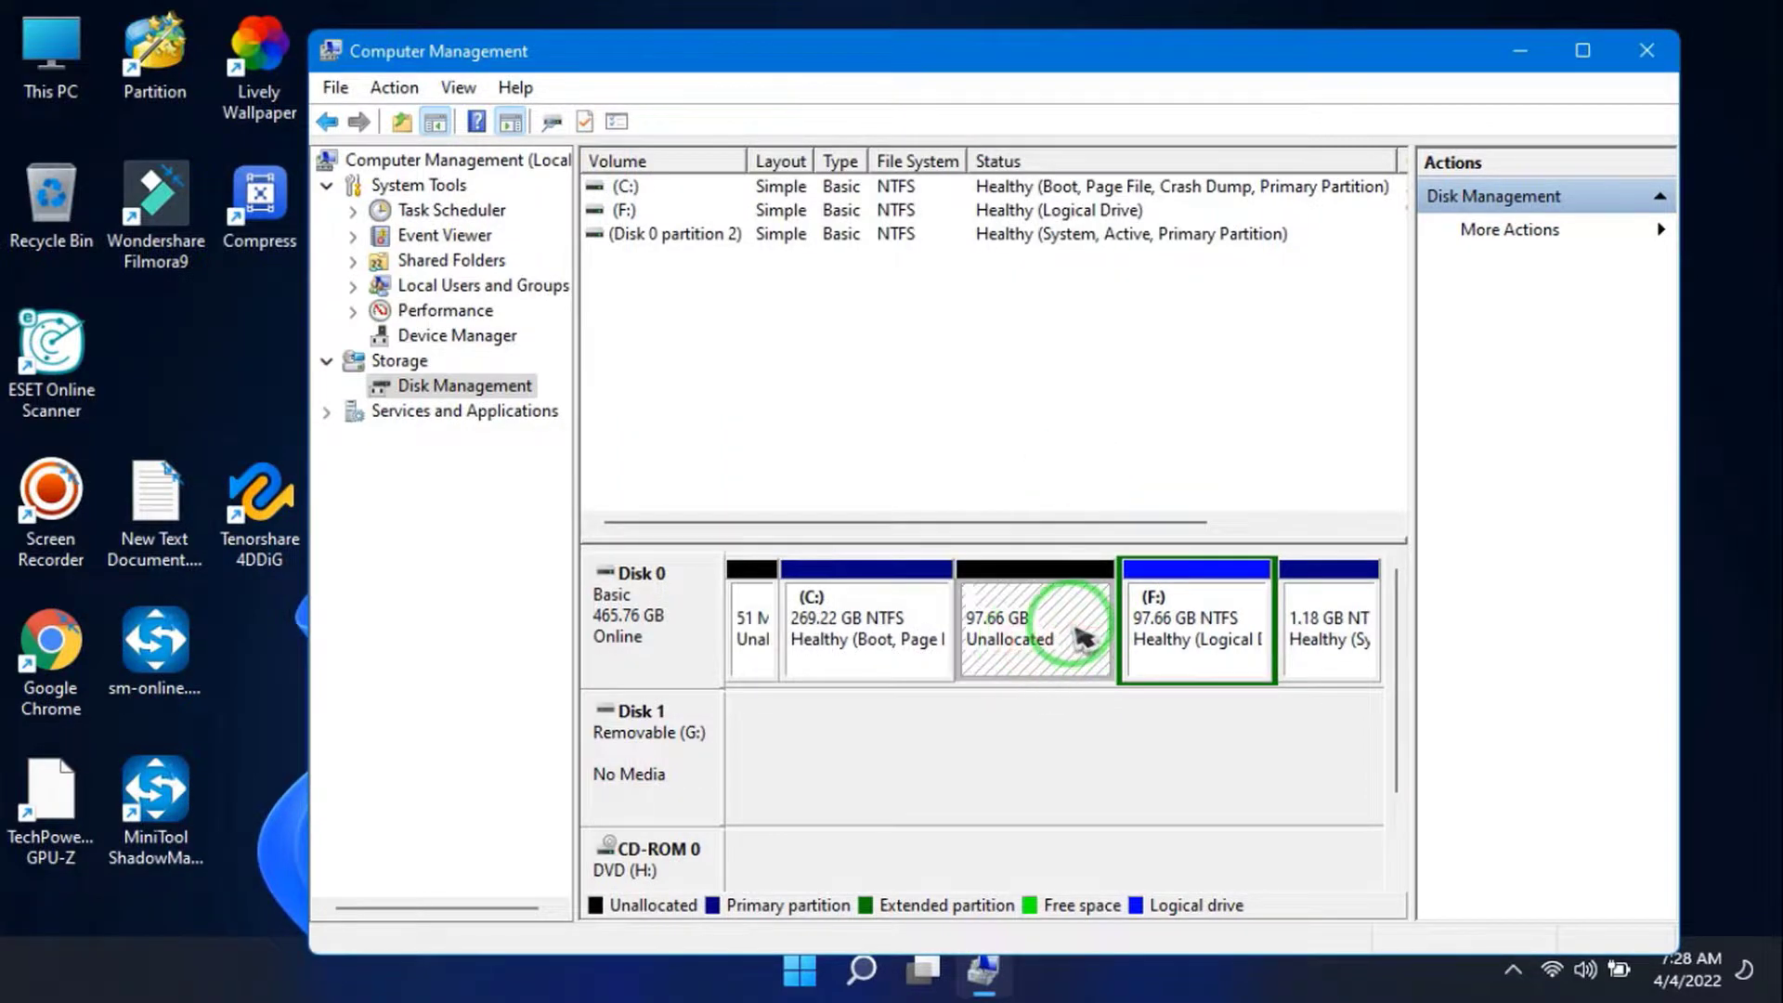
- Create a simple volume in the 97.66 GB unallocated space with the default quick-format NTFS settings, and close Computer Management
right_click(1084, 637)
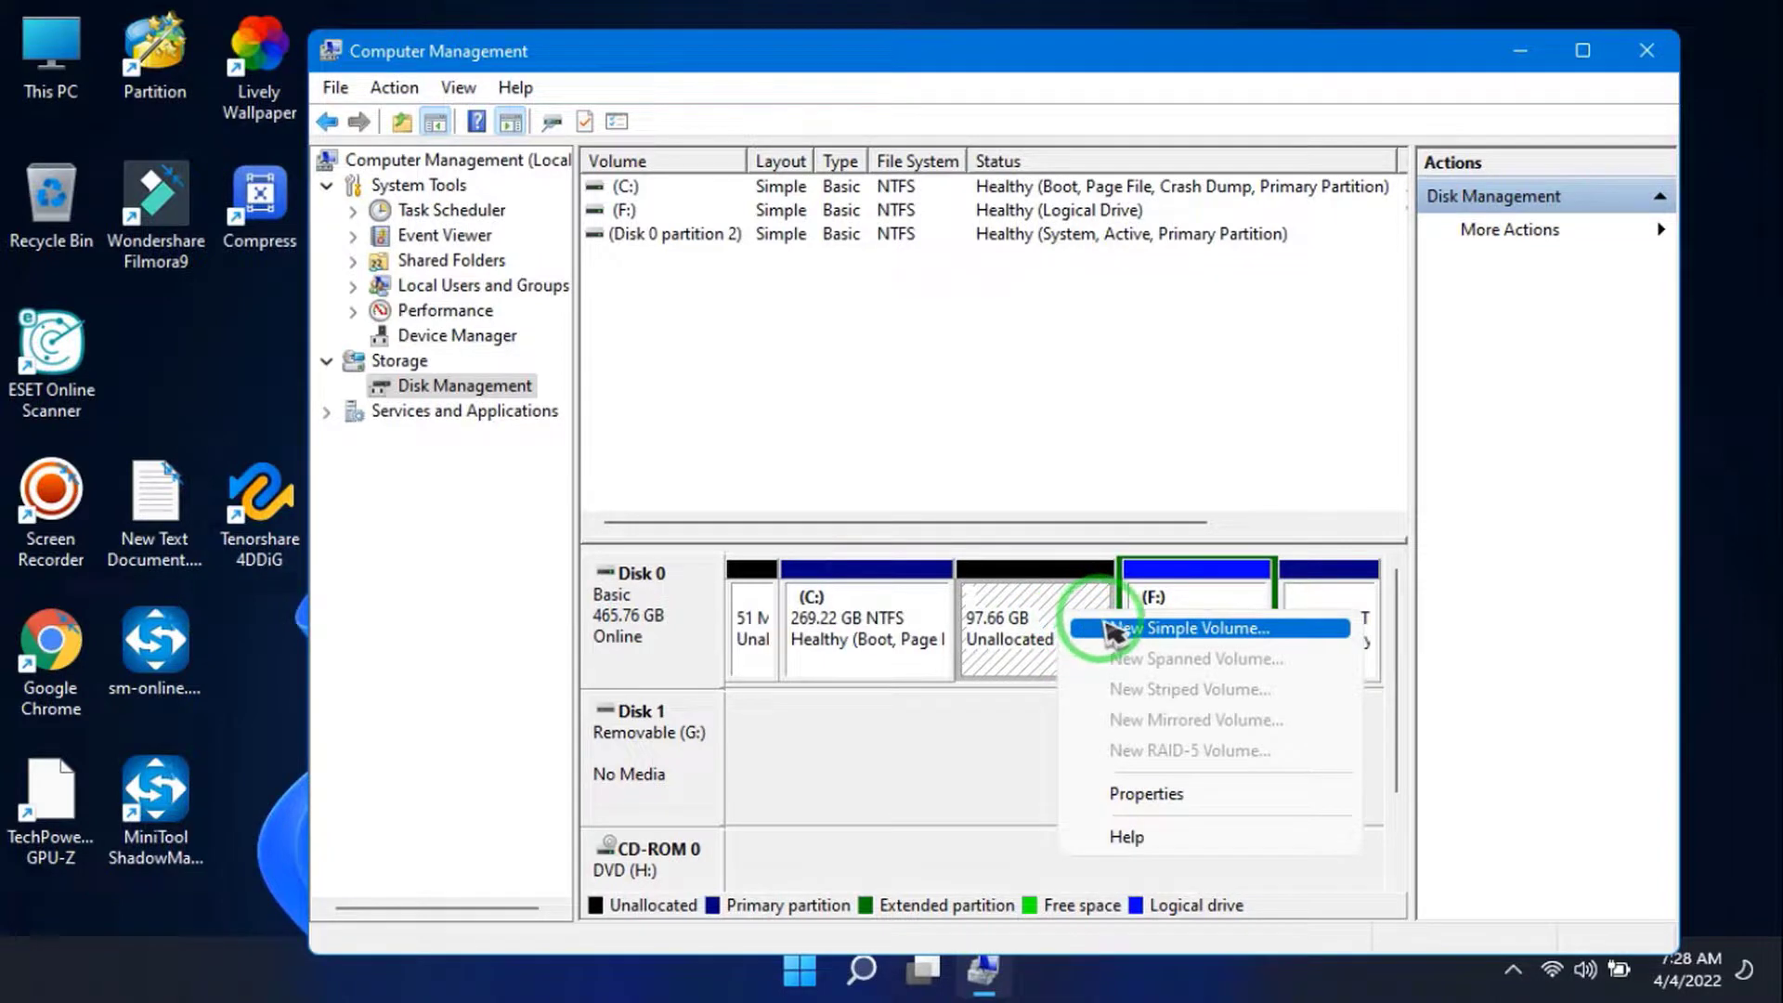
click(1111, 630)
click(1106, 686)
click(1106, 685)
click(1107, 686)
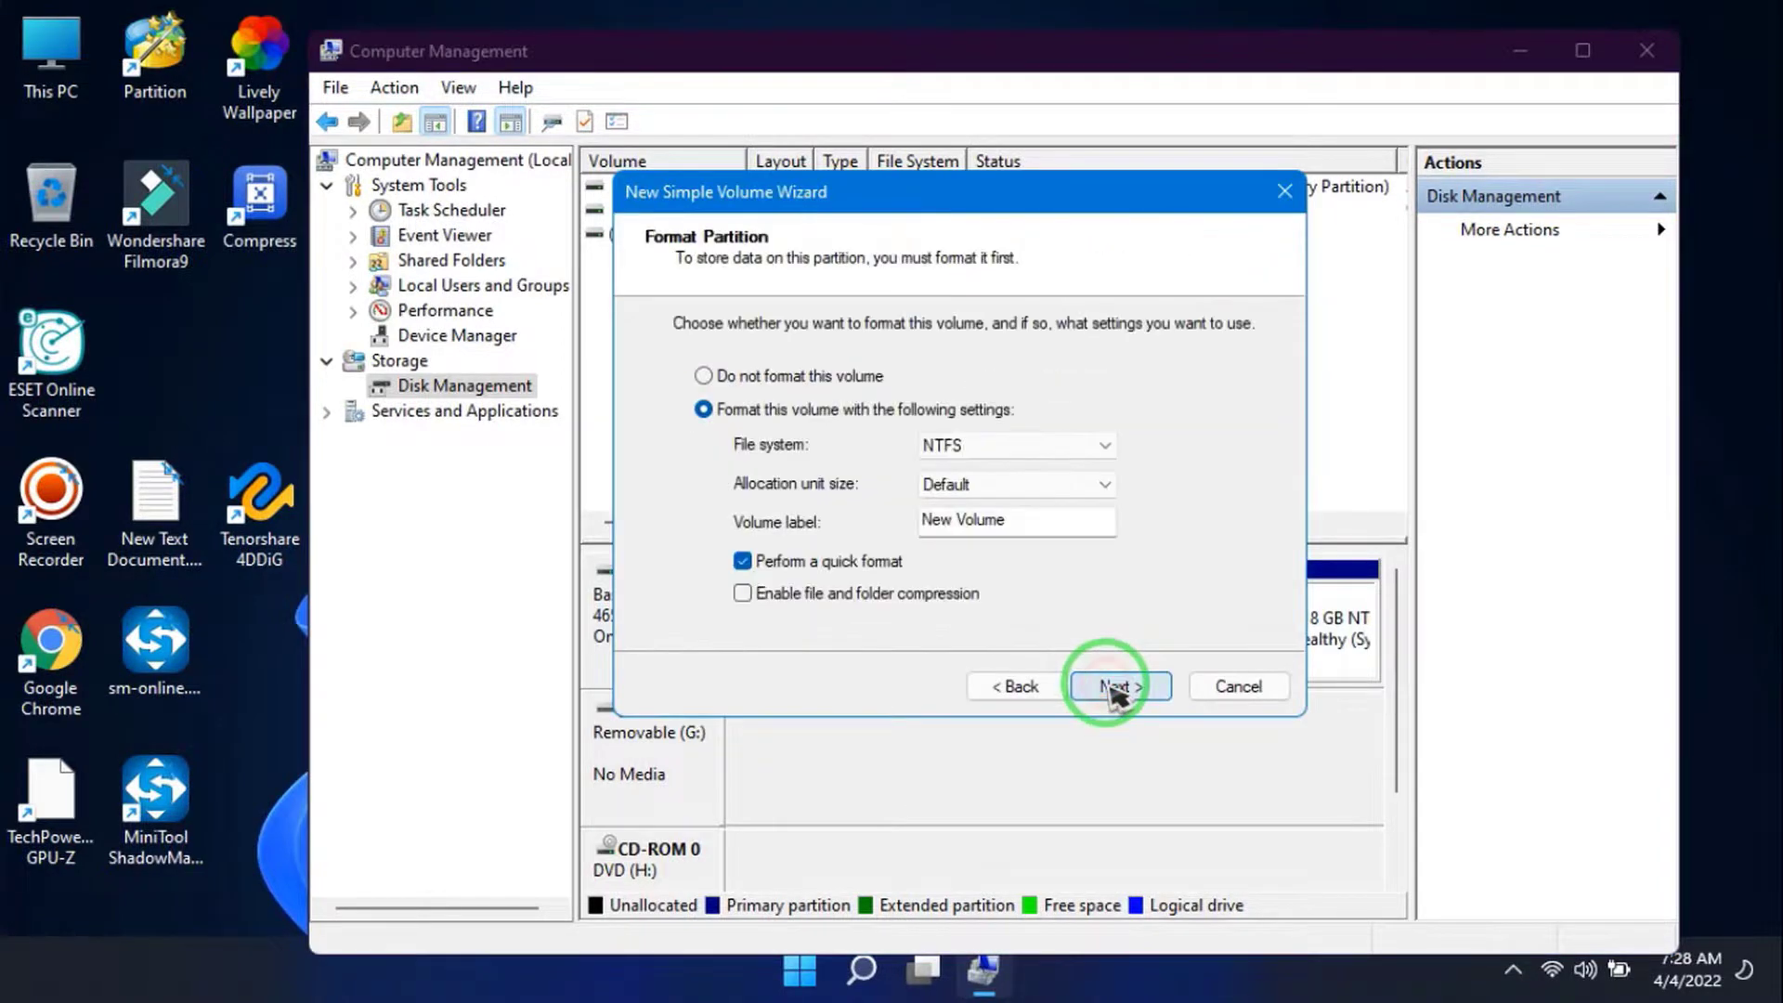
click(1110, 686)
click(1111, 688)
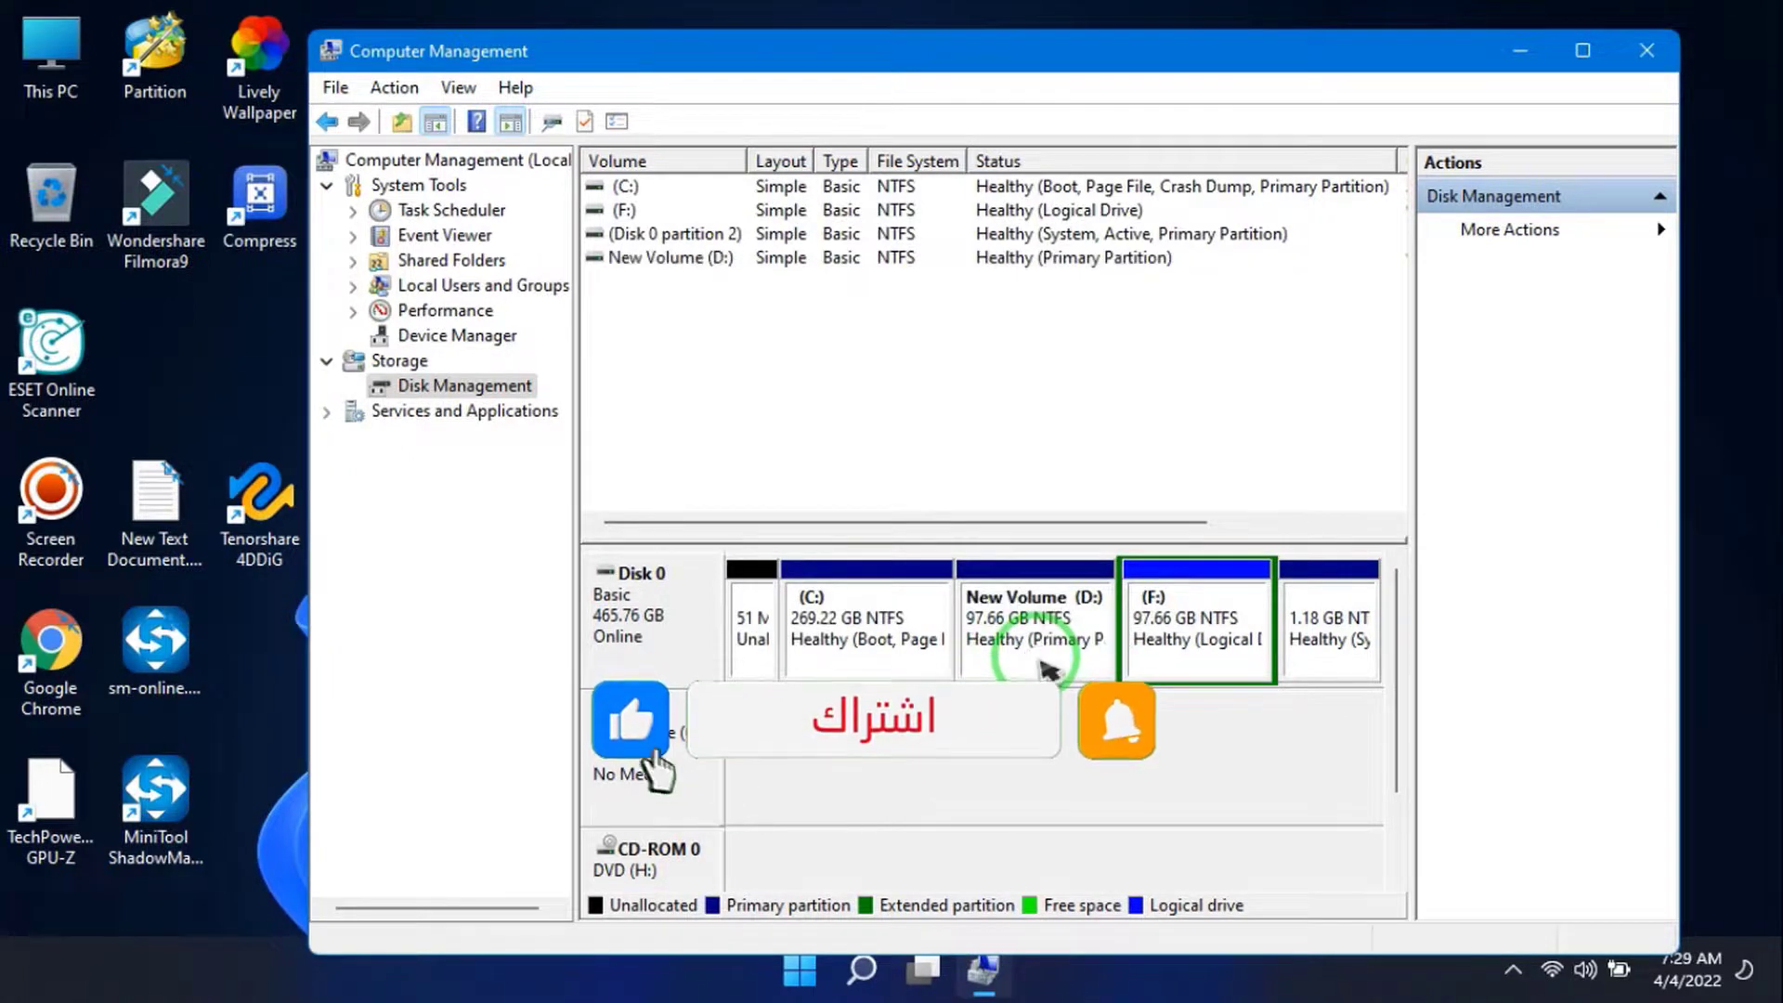
click(1630, 74)
- Open This PC in a maximized window, look inside New Volume (D:) twice, and return to the drive overview
double_click(51, 56)
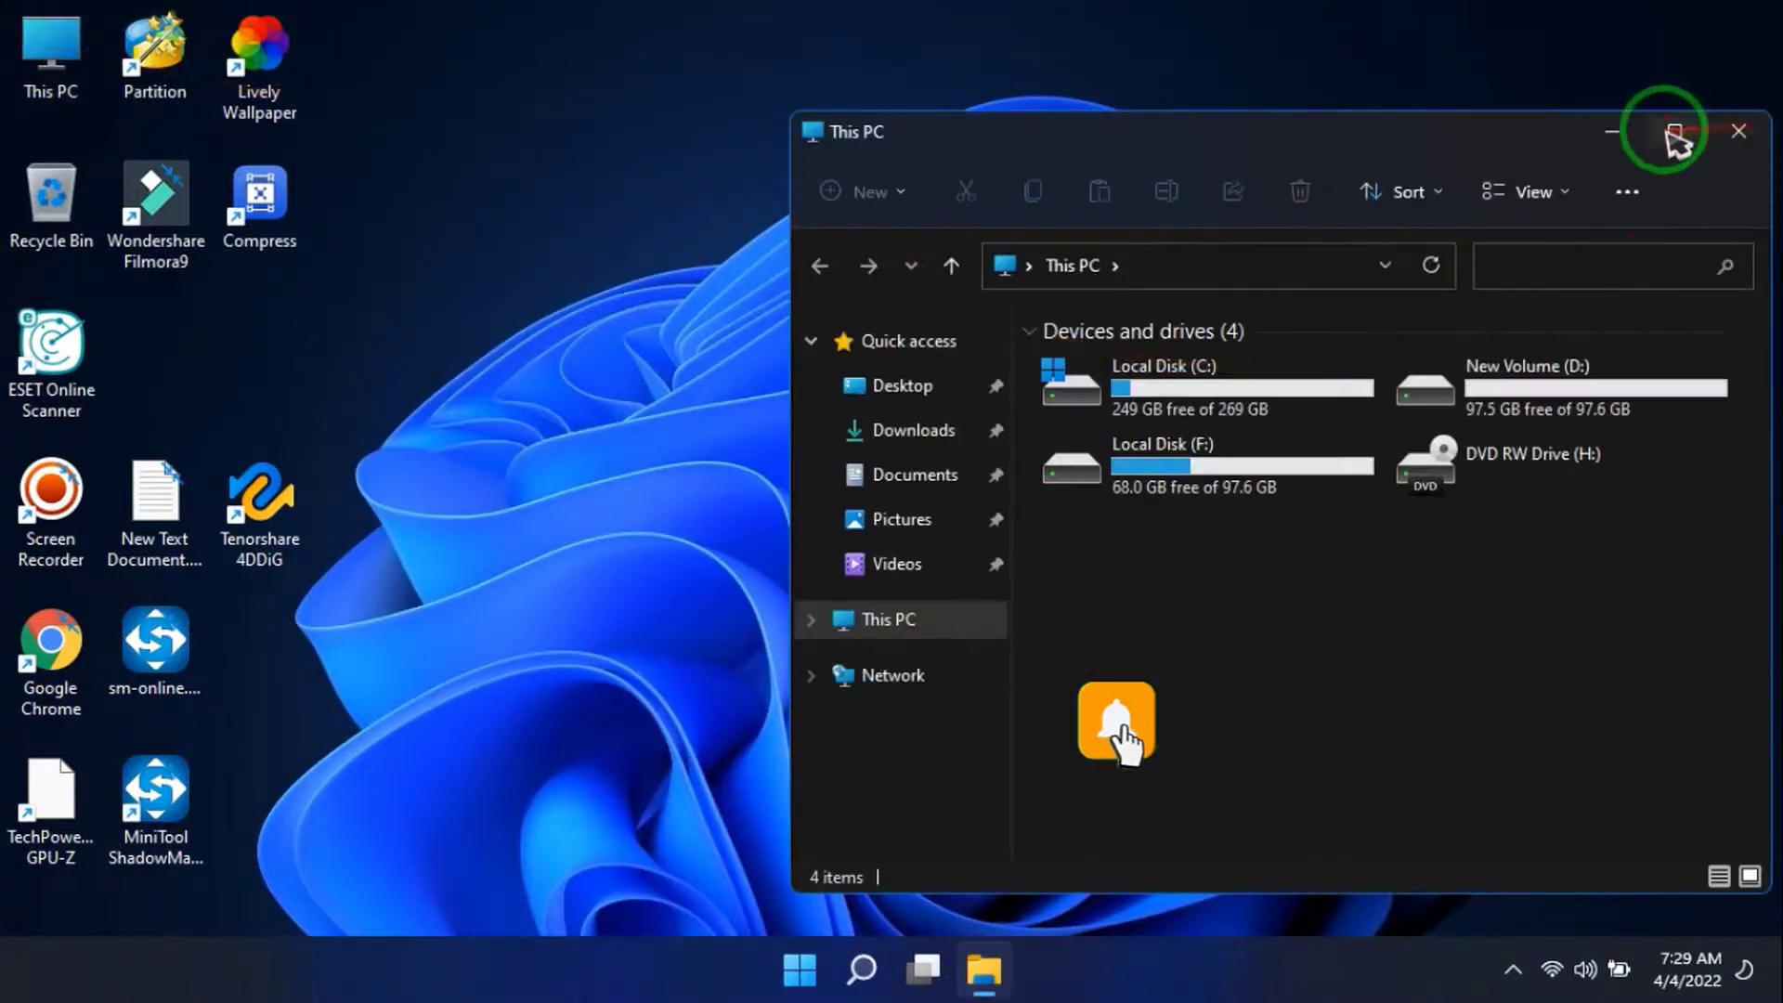
click(1675, 132)
double_click(796, 290)
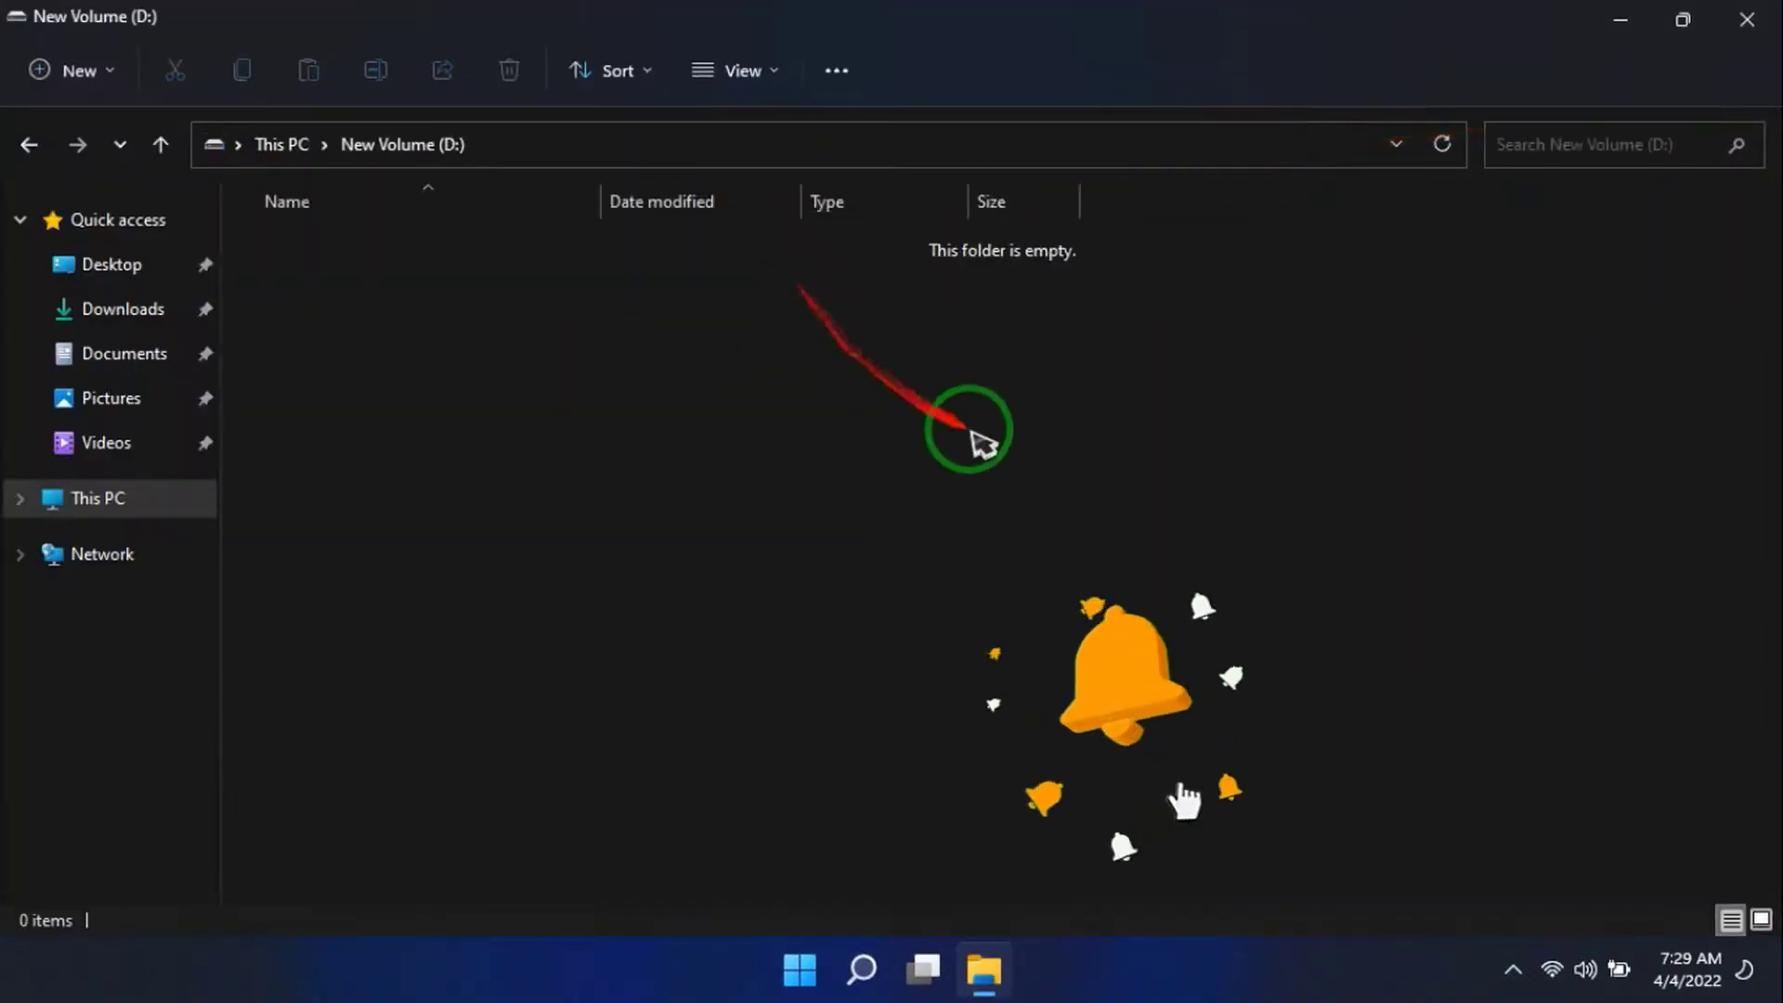
click(31, 144)
double_click(806, 265)
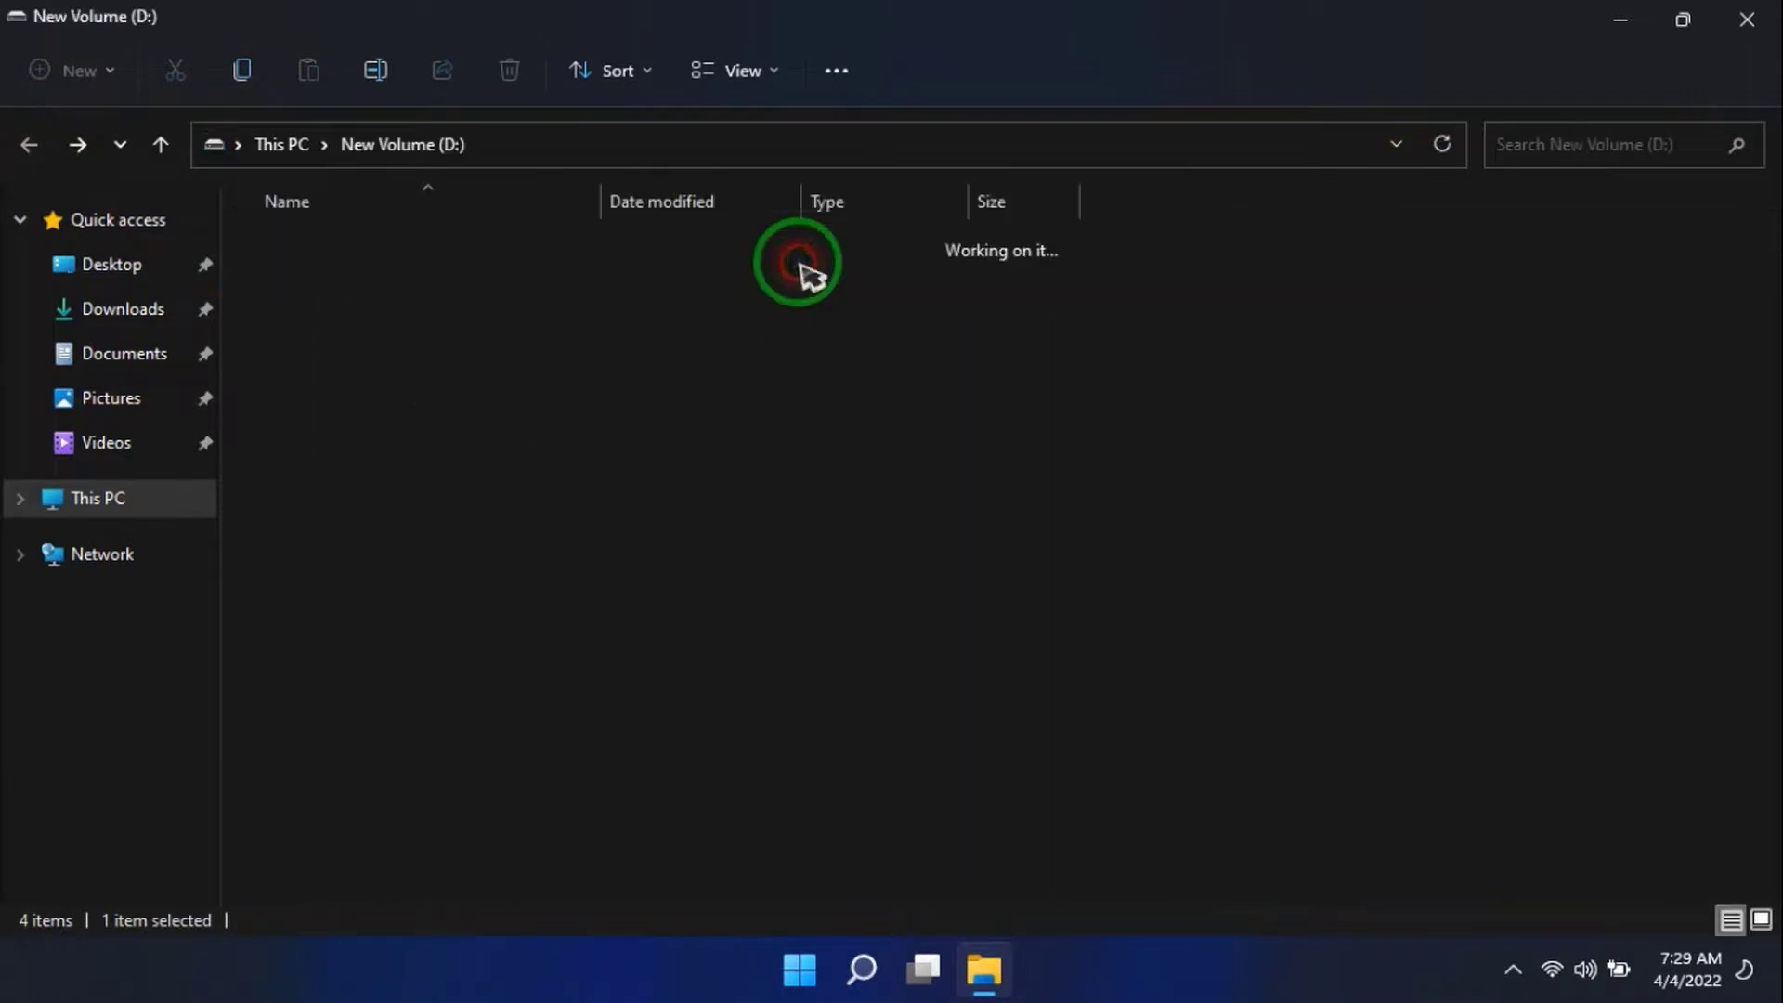
drag(1166, 452, 1068, 434)
click(29, 144)
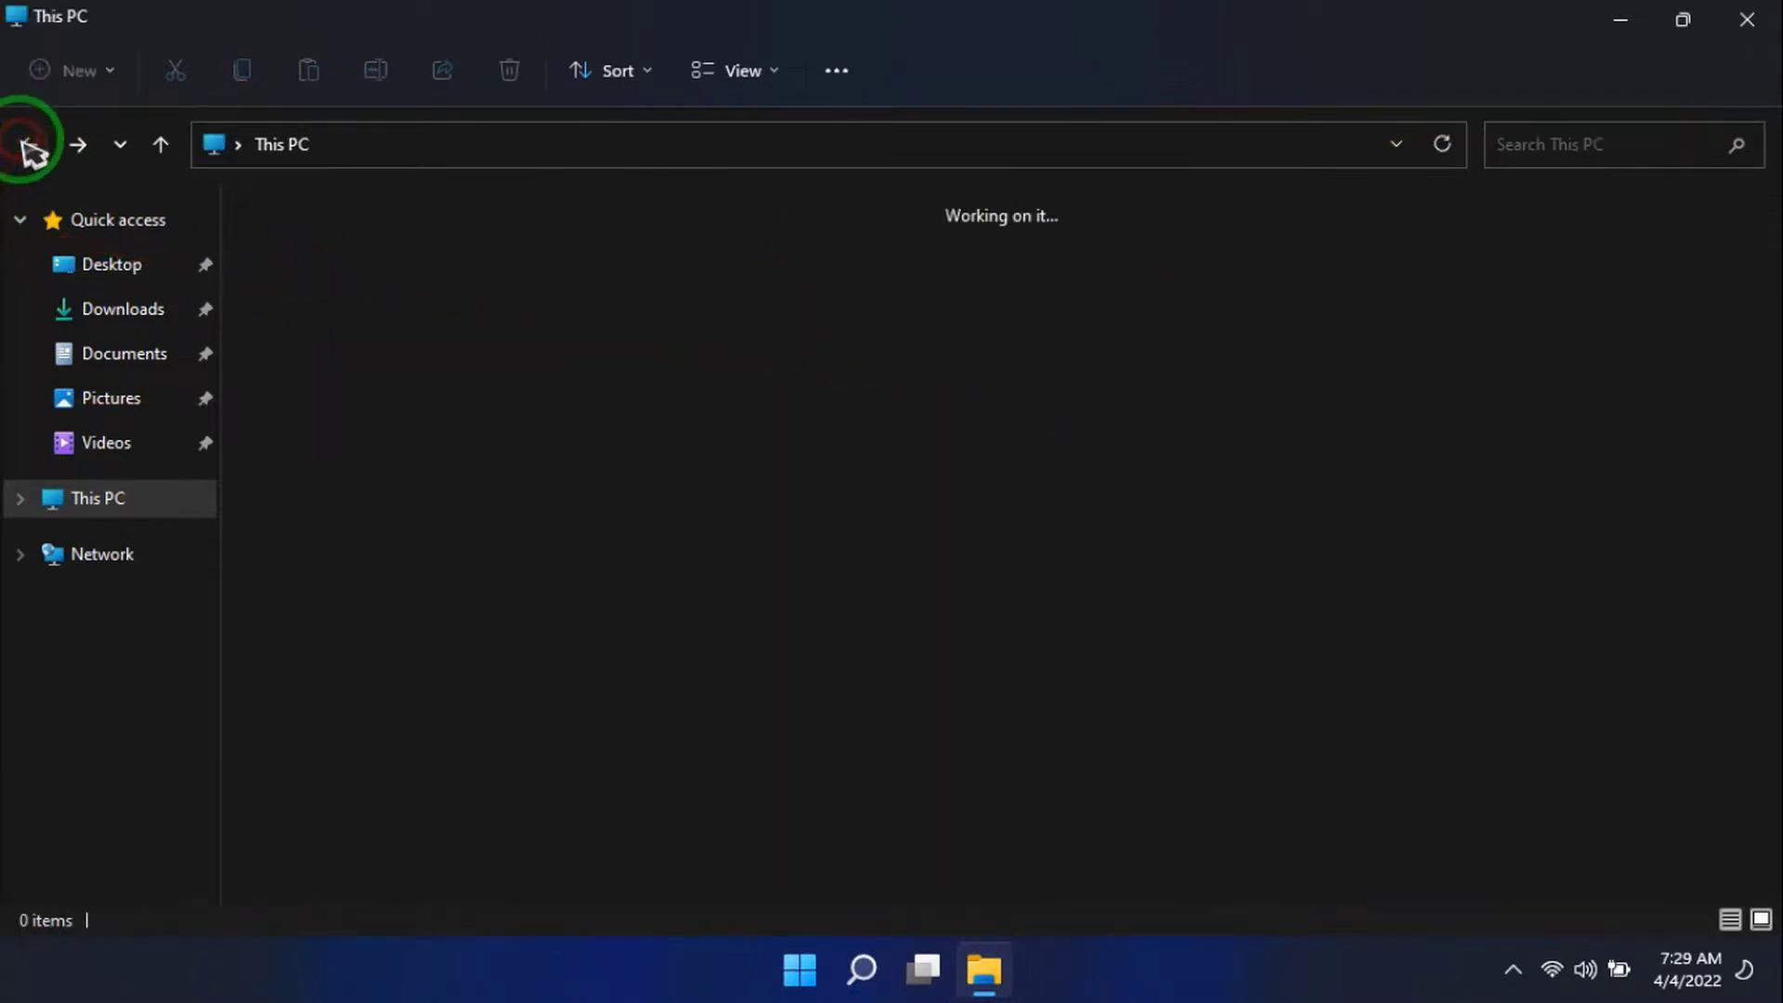